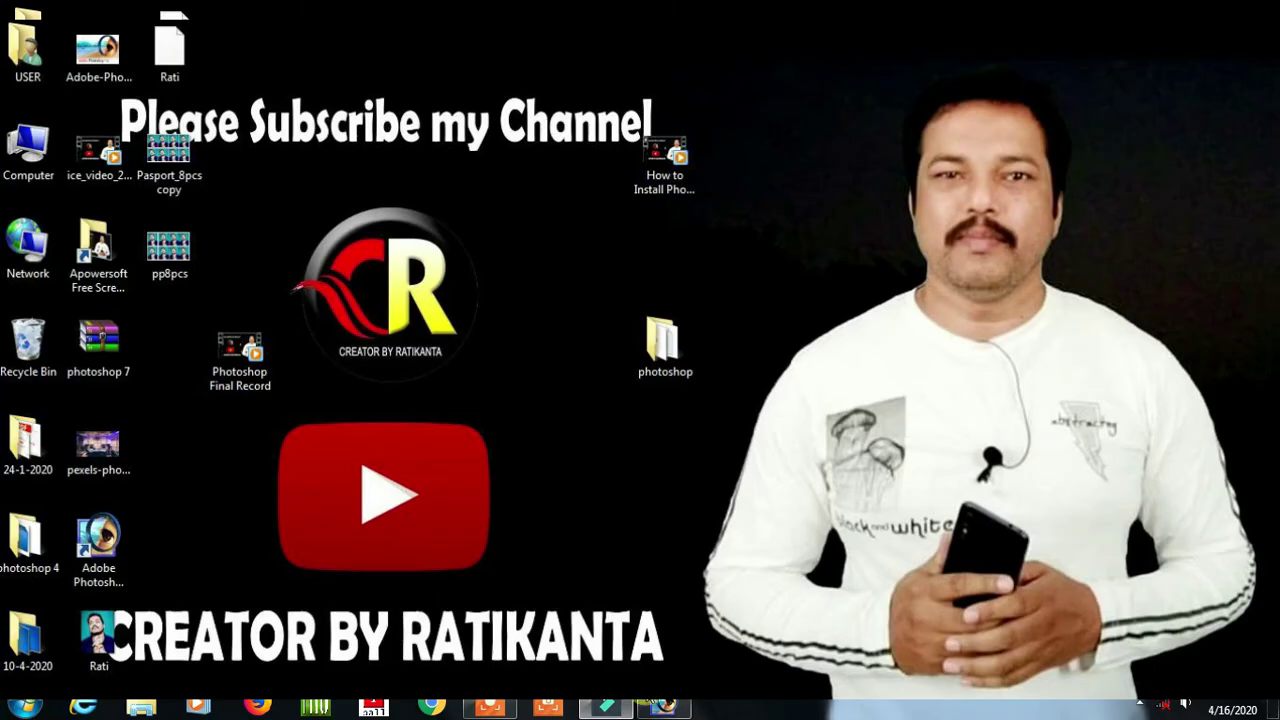
# Bring the Photoshop window to the front from the taskbar.
pyautogui.click(664, 706)
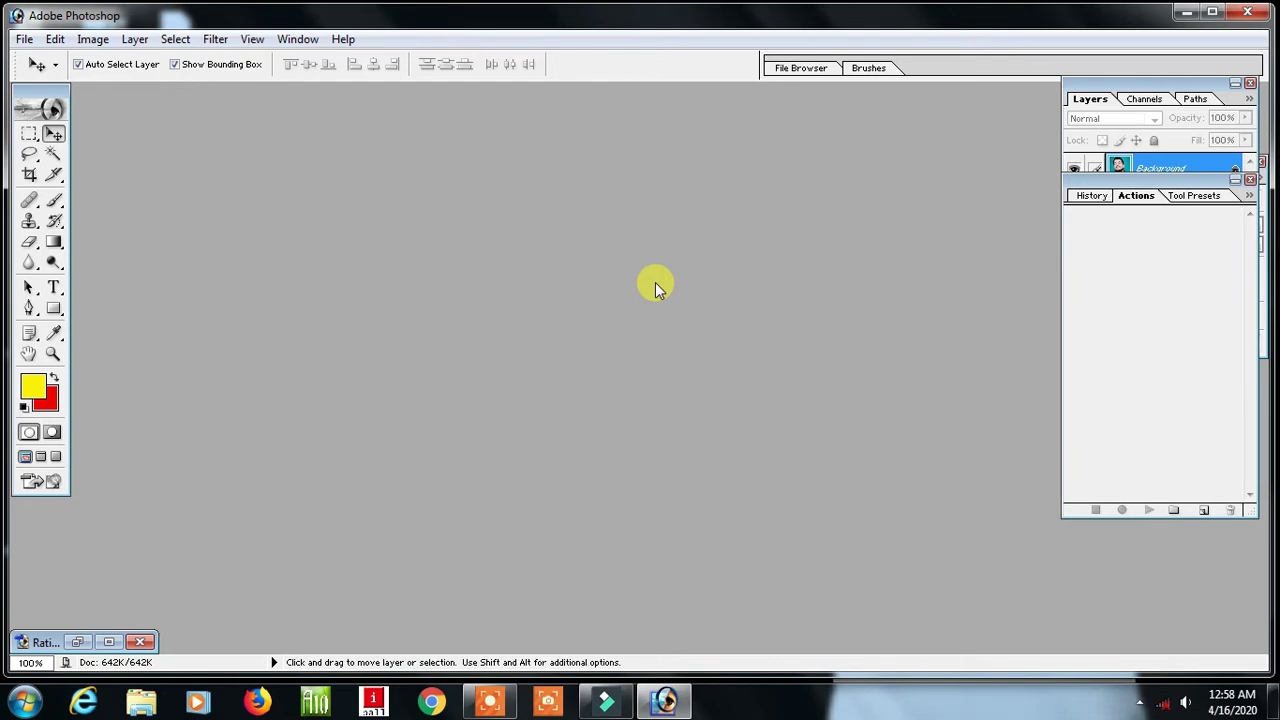
# Open the Rati portrait from the Desktop and position its document window.
pyautogui.doubleClick(655, 287)
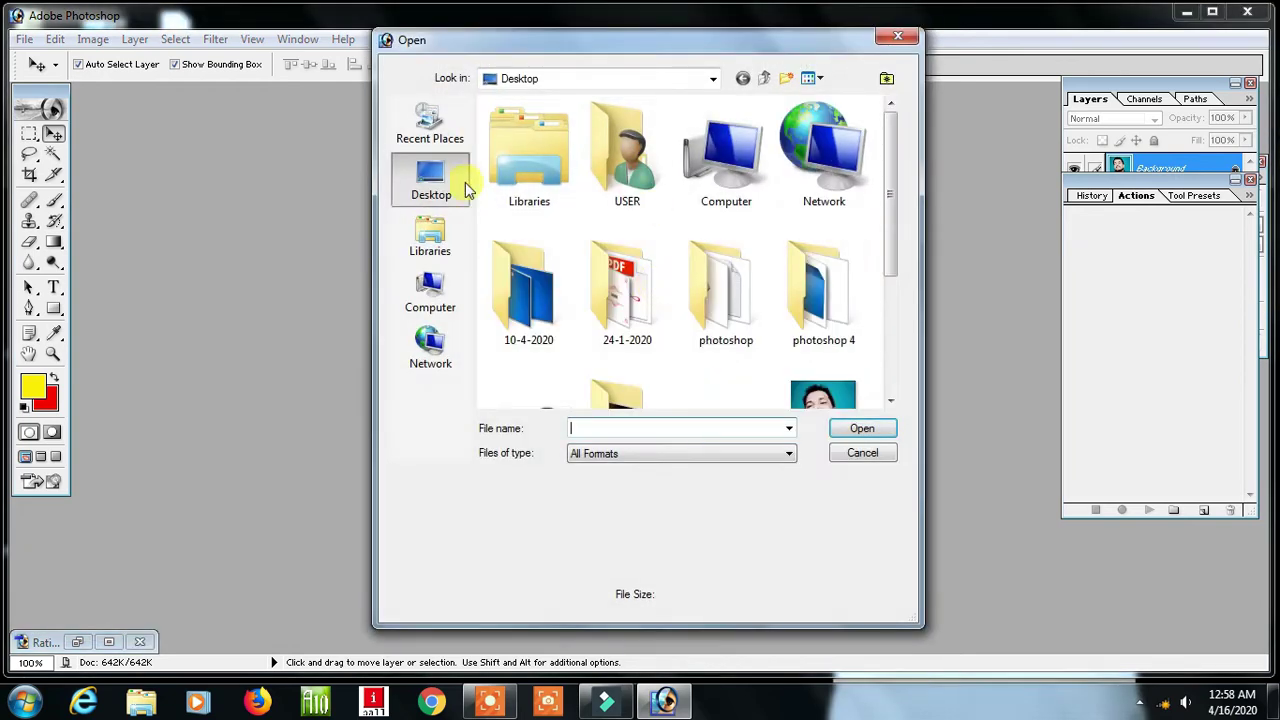
pyautogui.moveTo(894, 191); pyautogui.dragTo(898, 285)
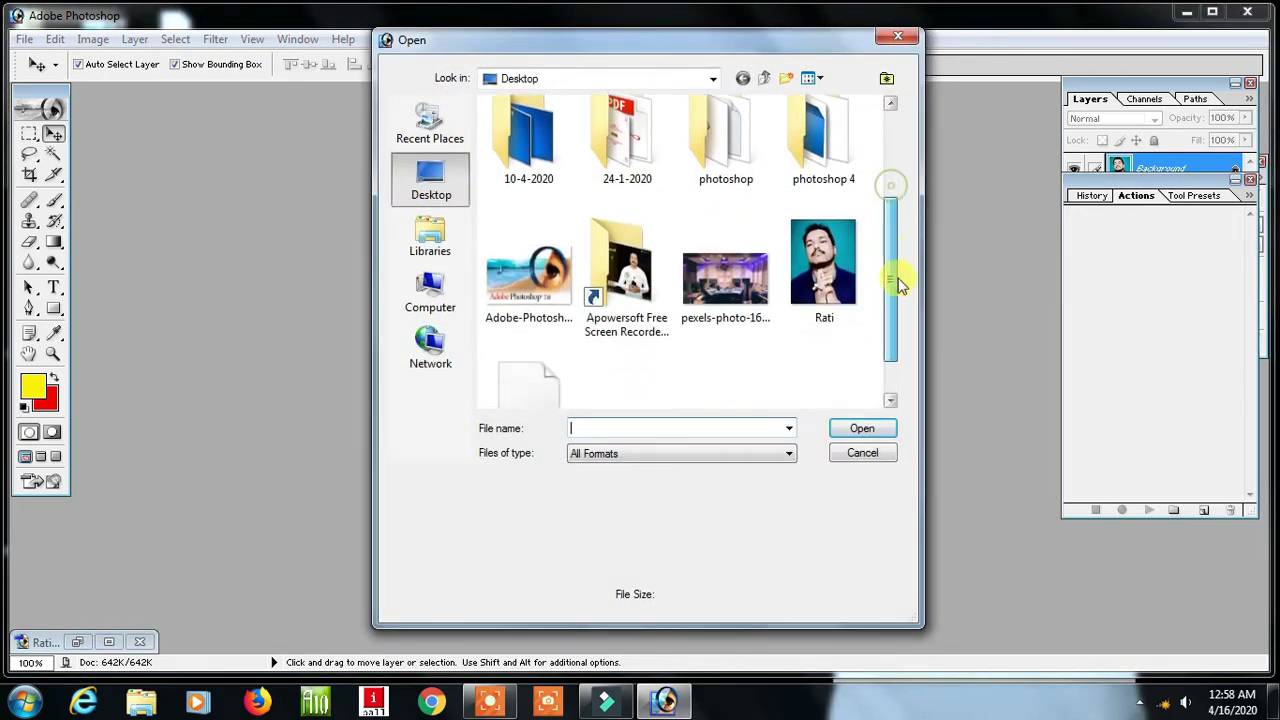
pyautogui.click(836, 257)
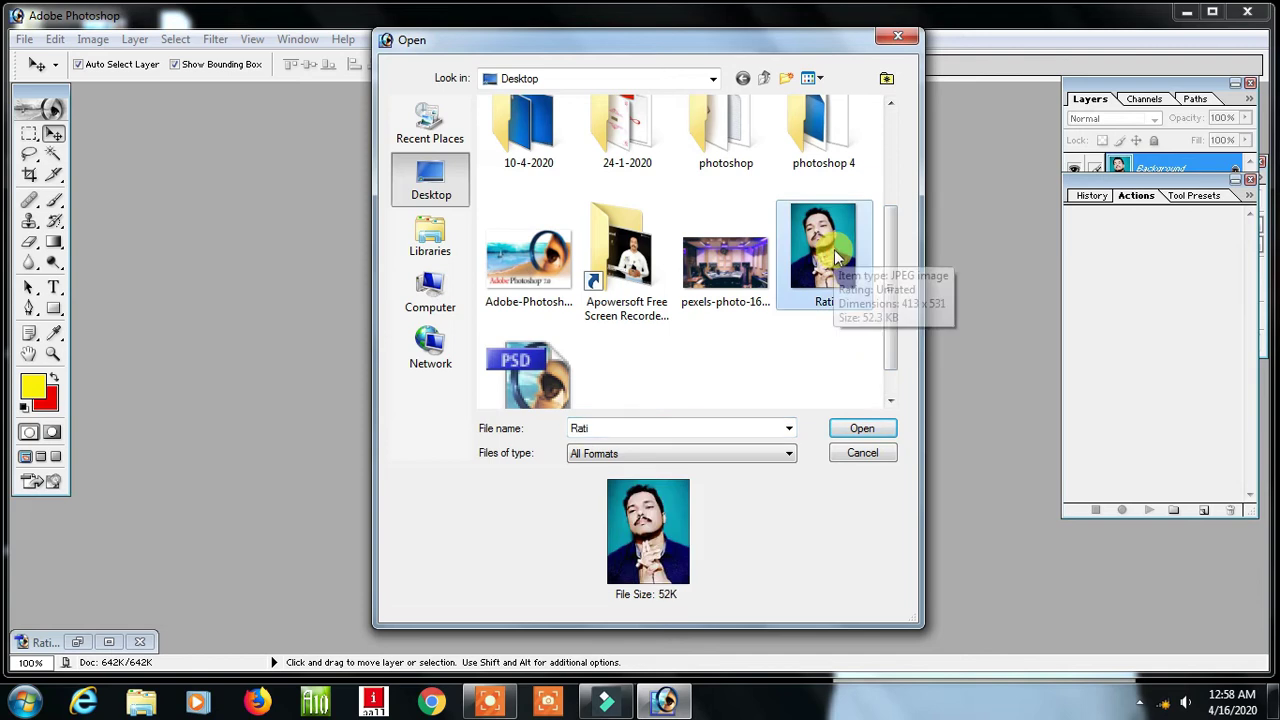
pyautogui.click(858, 430)
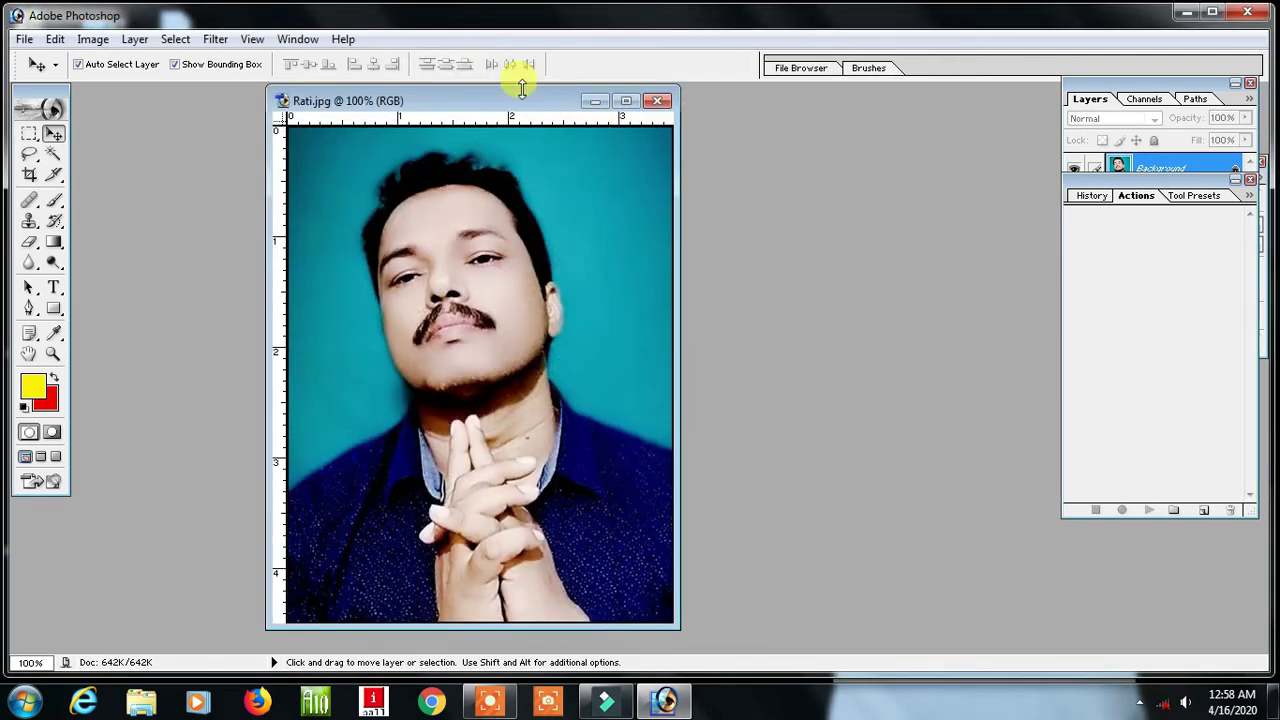
pyautogui.moveTo(581, 108); pyautogui.dragTo(606, 120)
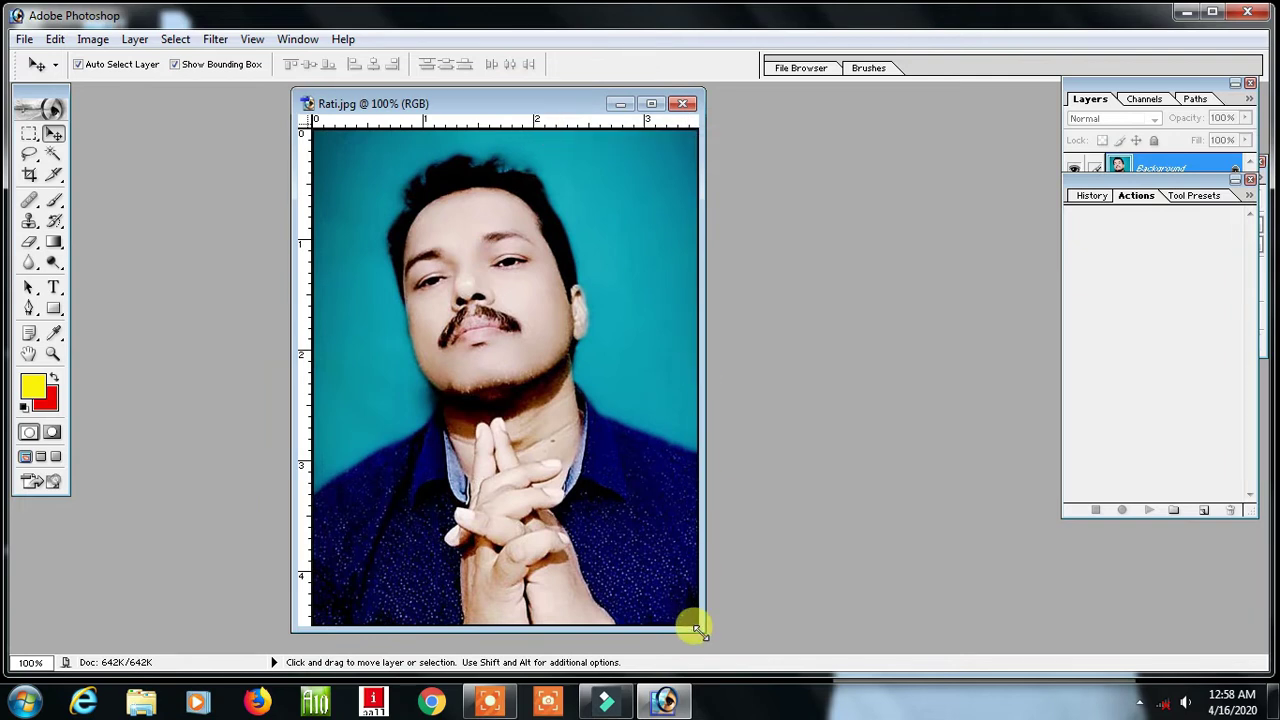
pyautogui.moveTo(567, 102); pyautogui.dragTo(522, 91)
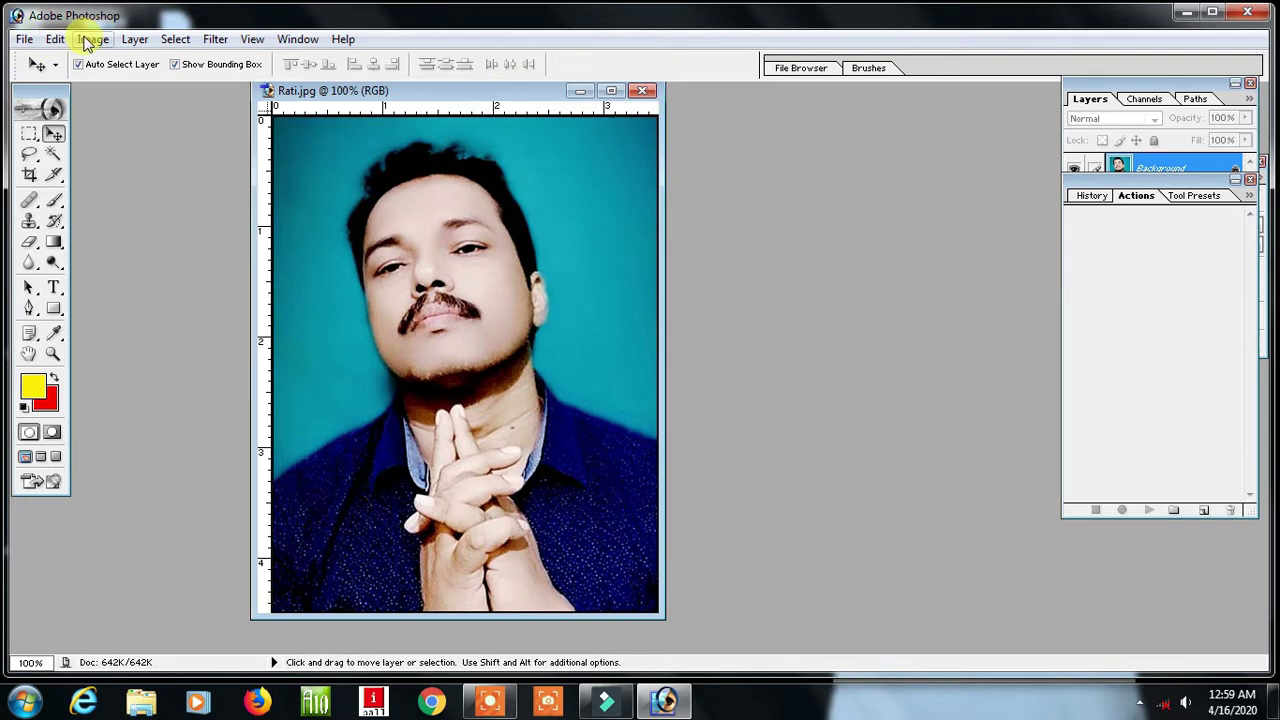
pyautogui.click(90, 42)
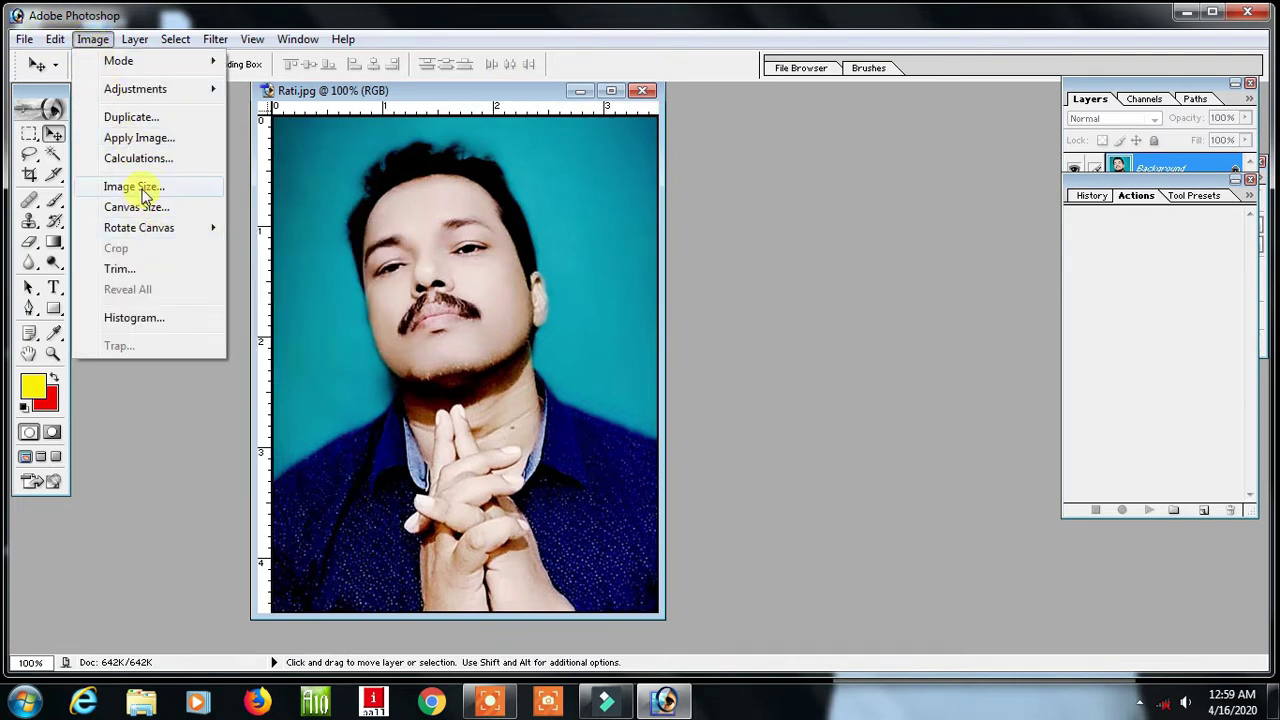
pyautogui.click(140, 187)
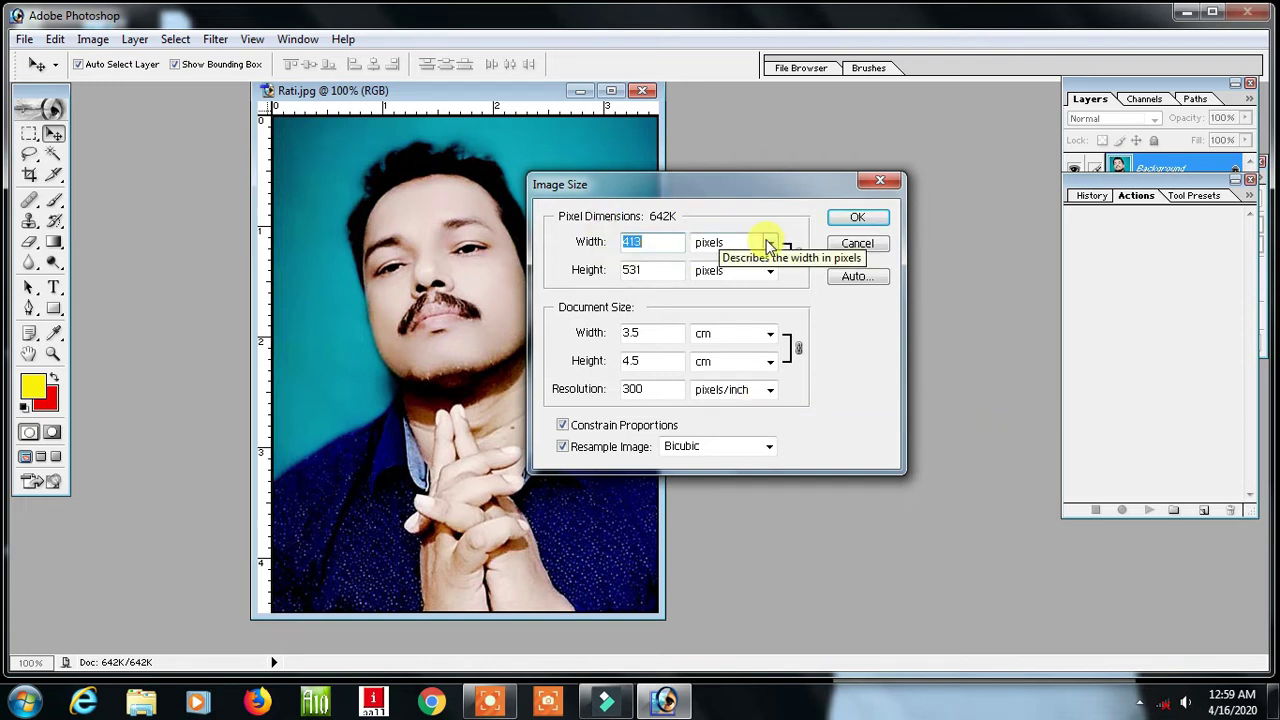
pyautogui.click(851, 220)
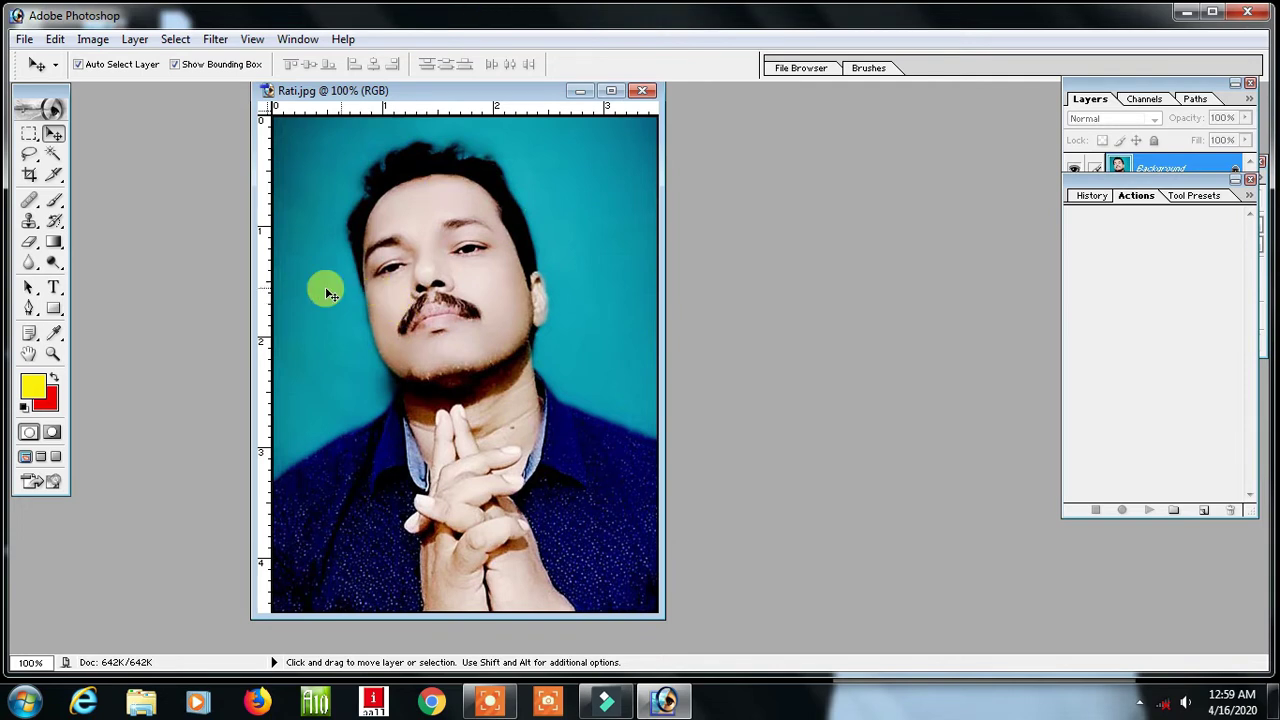
# Set the Crop tool to a fixed 3.5 cm × 4.5 cm at 300 pixels/inch.
pyautogui.click(31, 177)
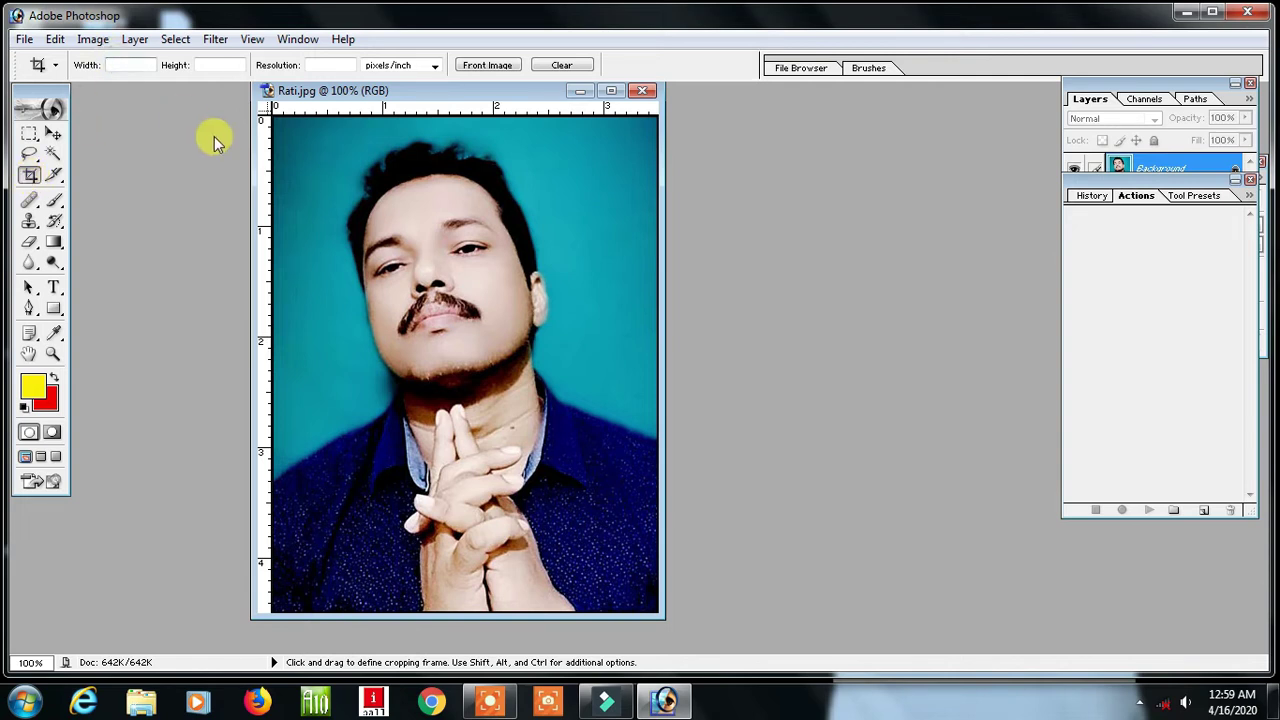
pyautogui.write('3.5cm')
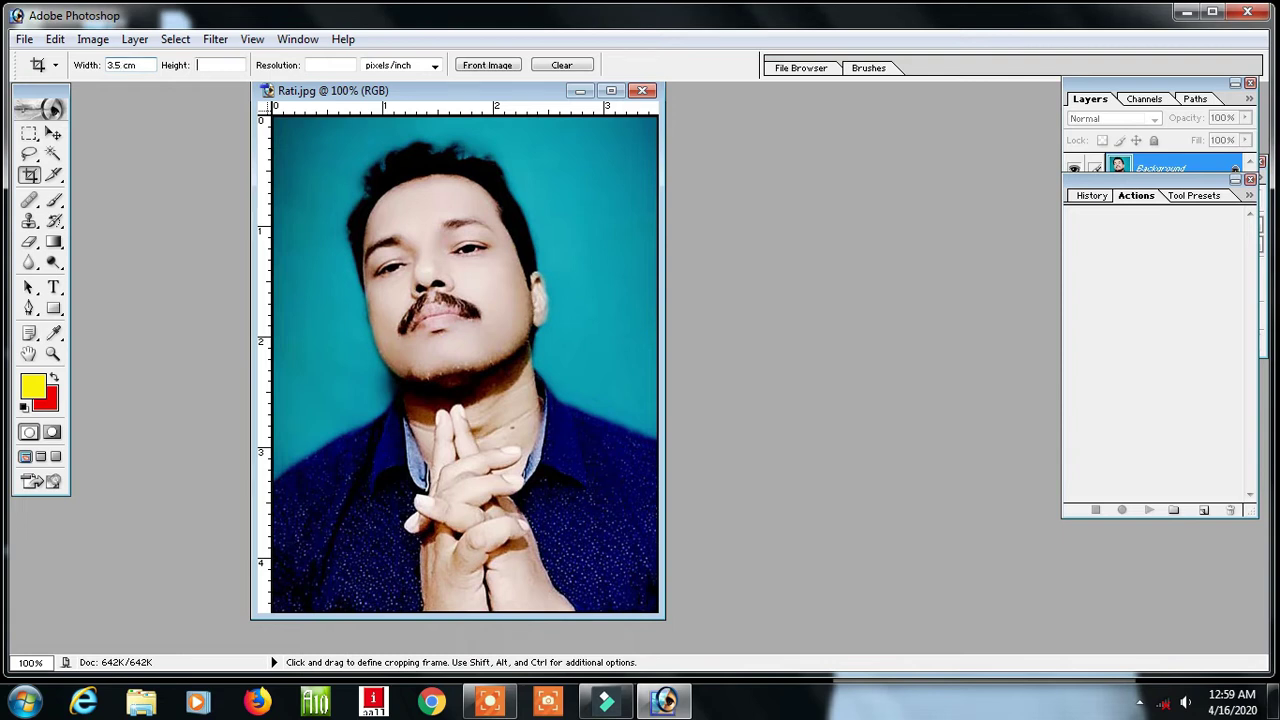
pyautogui.write('4.5cm')
pyautogui.press('Tab')
pyautogui.write('3')
pyautogui.write('00')
pyautogui.press('Tab')
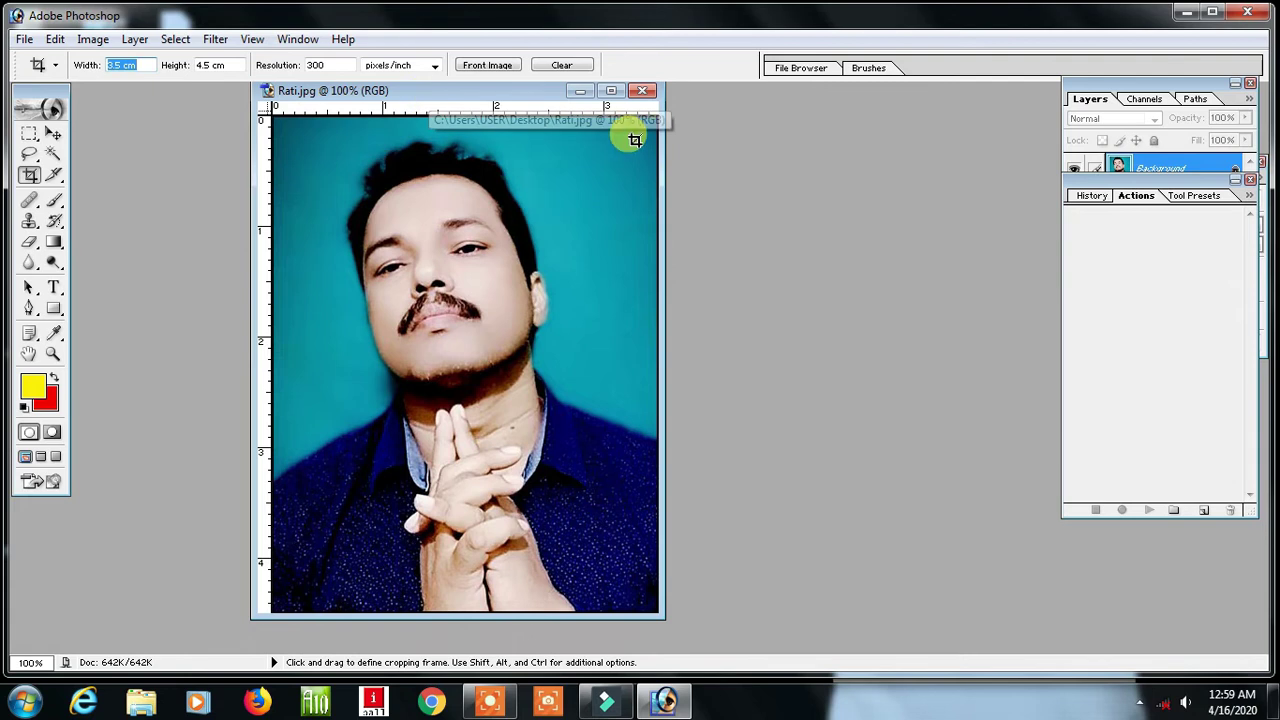
# Maximize the portrait, trial a full-photo crop frame, cancel it, and restore the window.
pyautogui.click(611, 91)
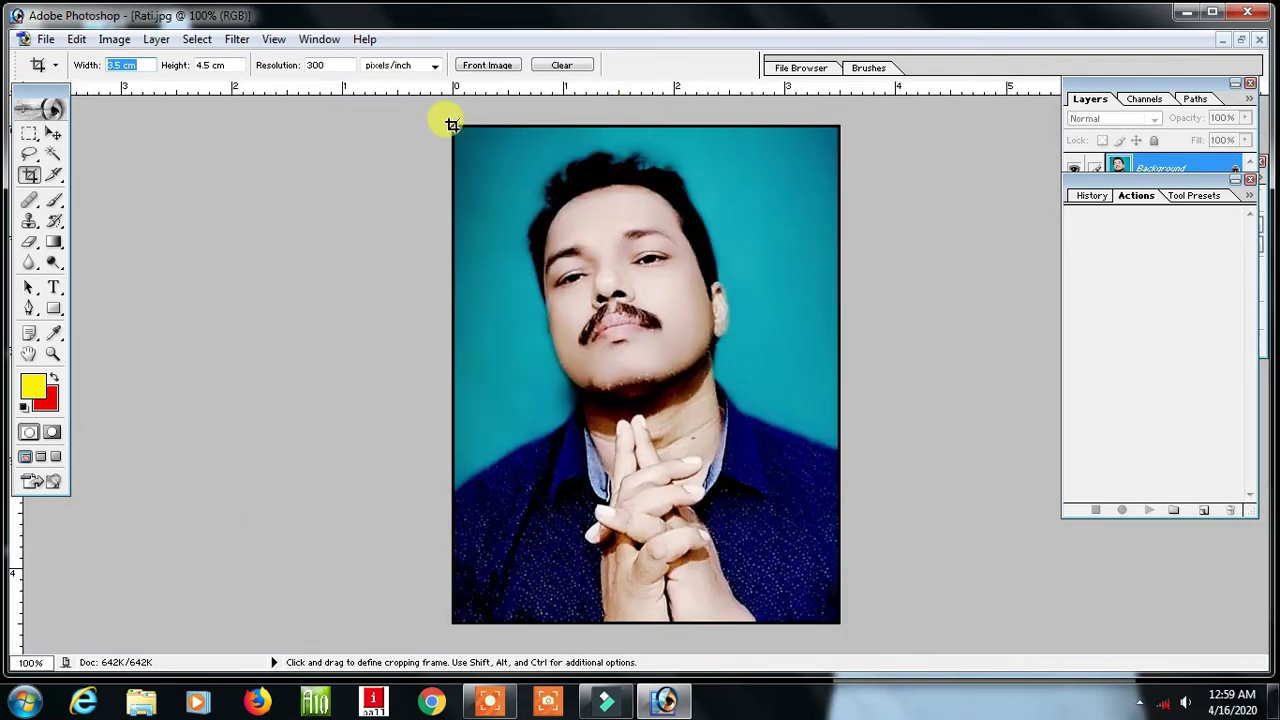
pyautogui.moveTo(452, 124); pyautogui.dragTo(1035, 712)
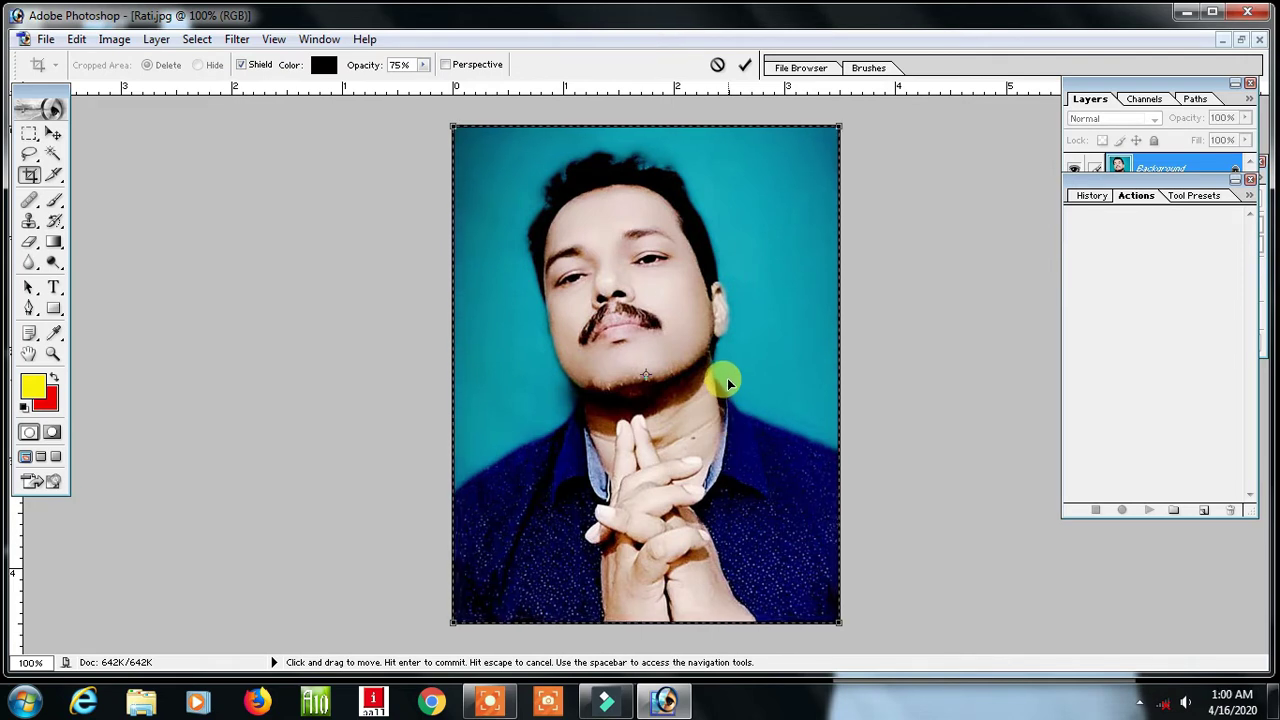
pyautogui.press('Escape')
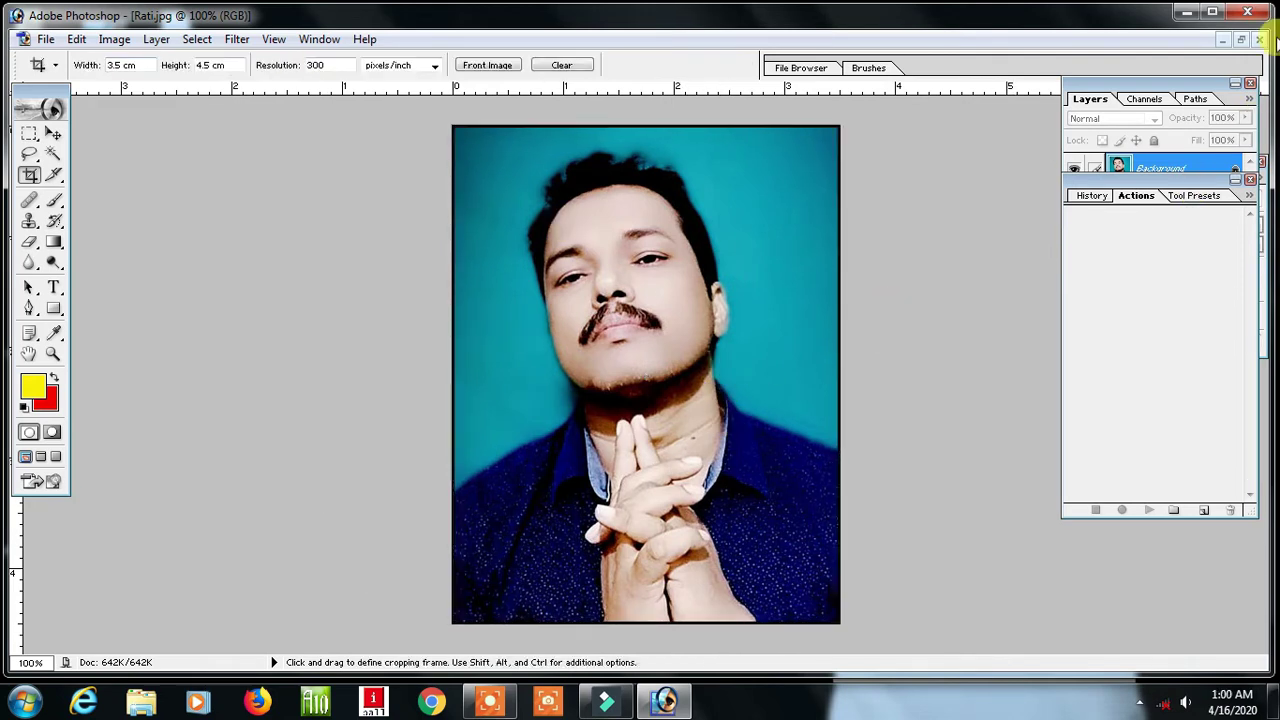
pyautogui.click(1241, 39)
pyautogui.moveTo(531, 97)
pyautogui.mouseDown()
pyautogui.moveTo(505, 117)
pyautogui.moveTo(405, 109)
pyautogui.mouseUp()
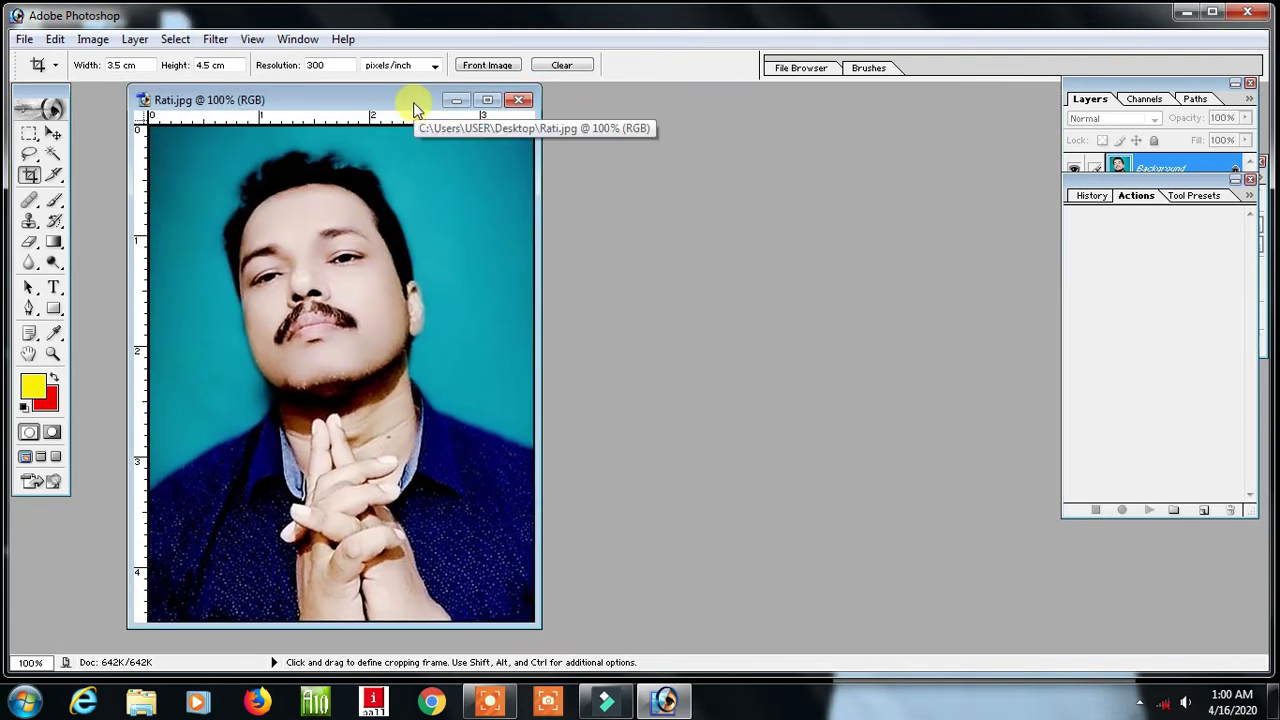
pyautogui.moveTo(415, 107); pyautogui.dragTo(393, 110)
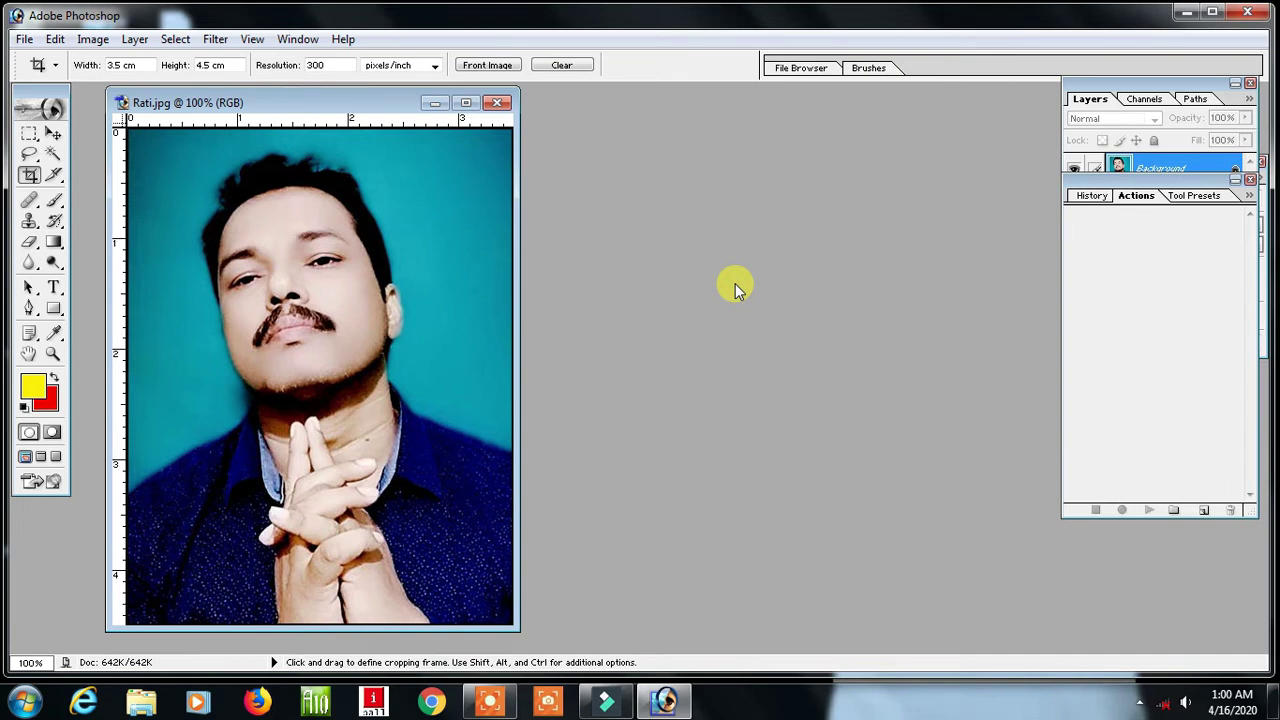
# Create a new 6 × 4 inch, 300 ppi document named Pasport_8pcs beside the portrait.
pyautogui.click(24, 40)
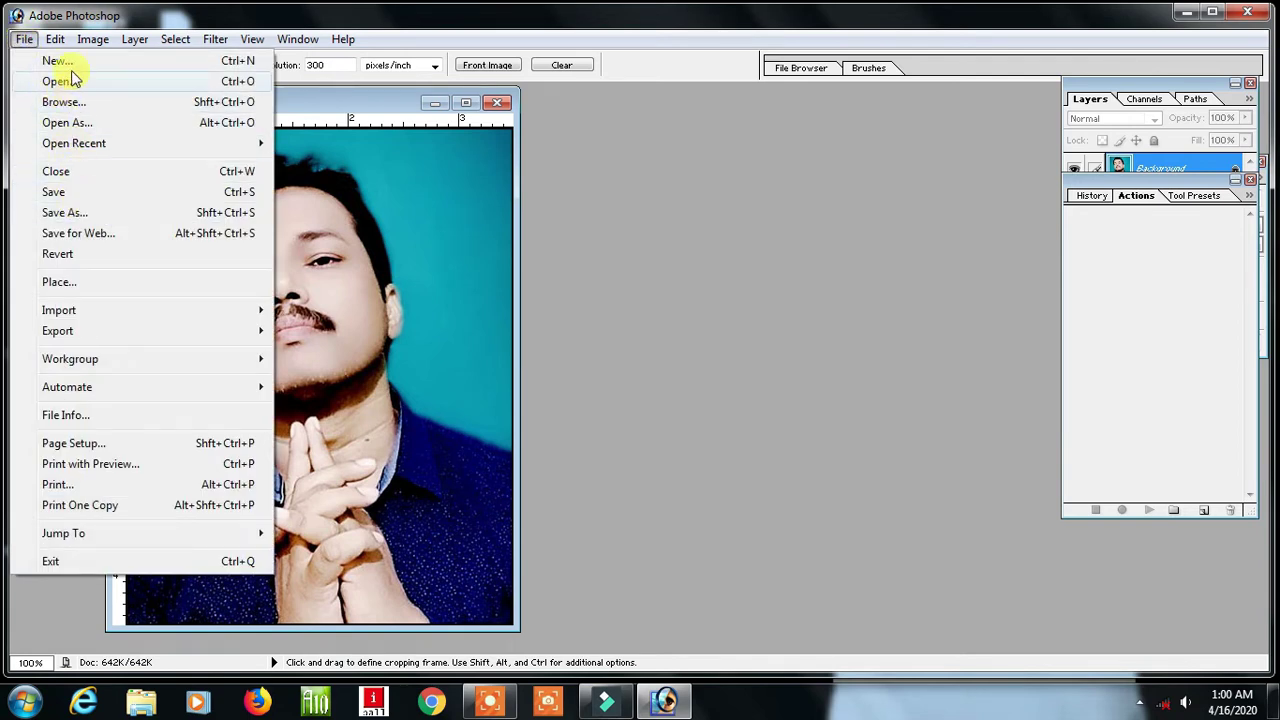
pyautogui.click(64, 60)
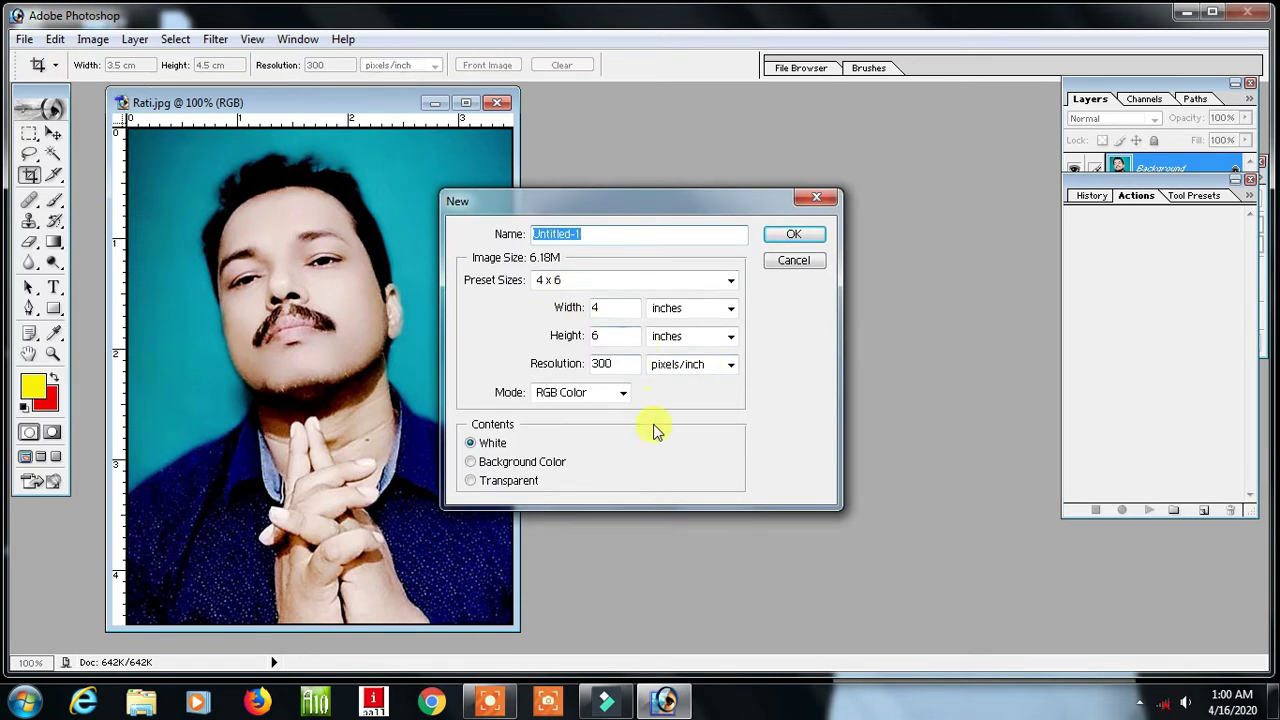
pyautogui.doubleClick(612, 308)
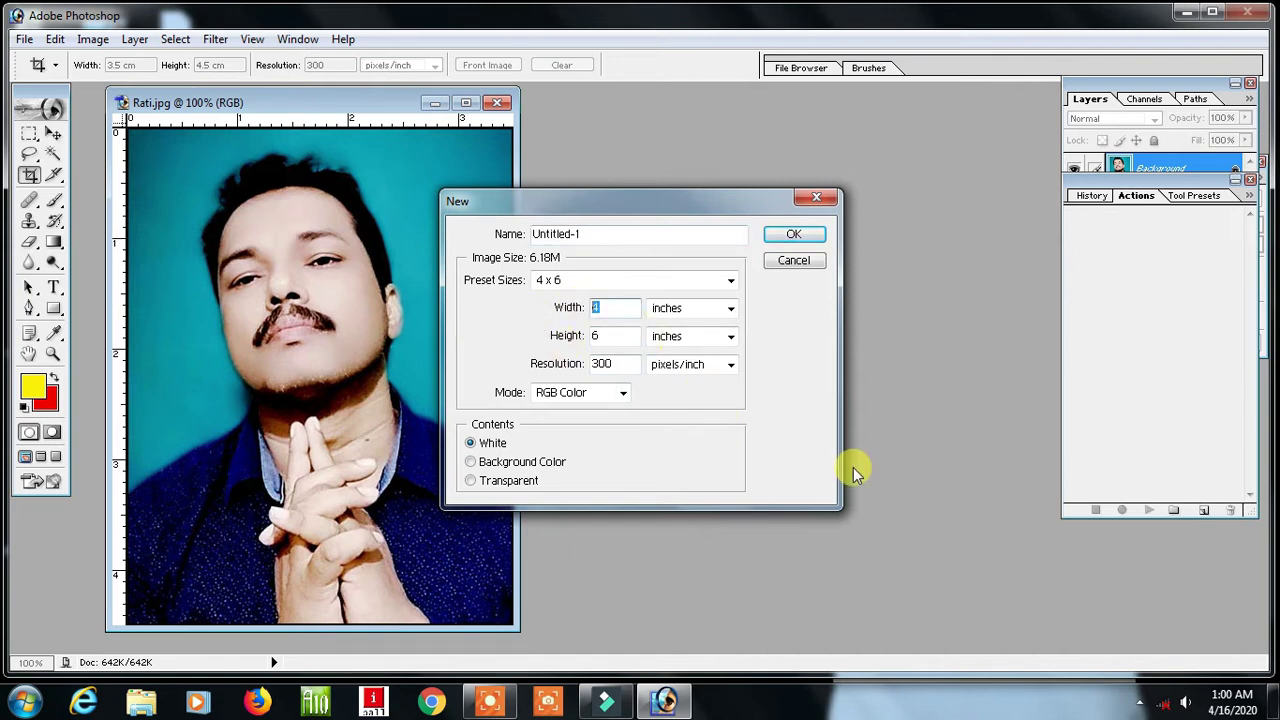
pyautogui.write('6')
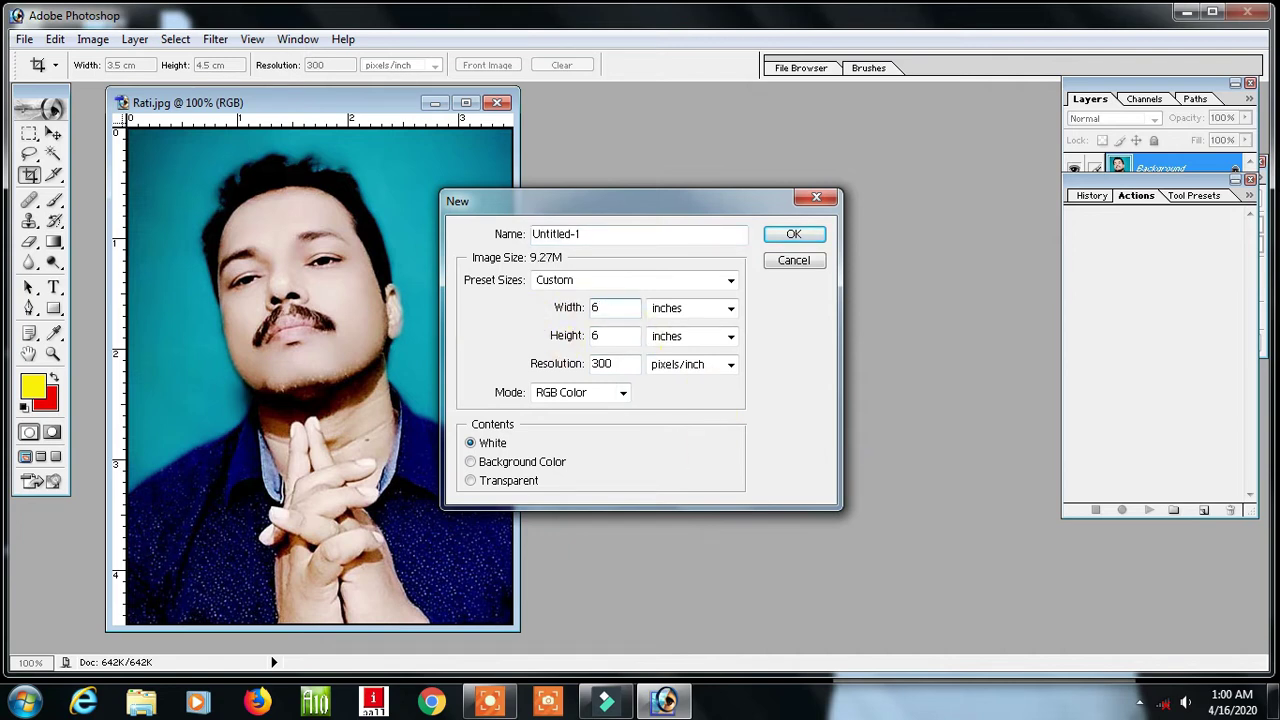
pyautogui.press('Tab')
pyautogui.press('Tab')
pyautogui.write('4')
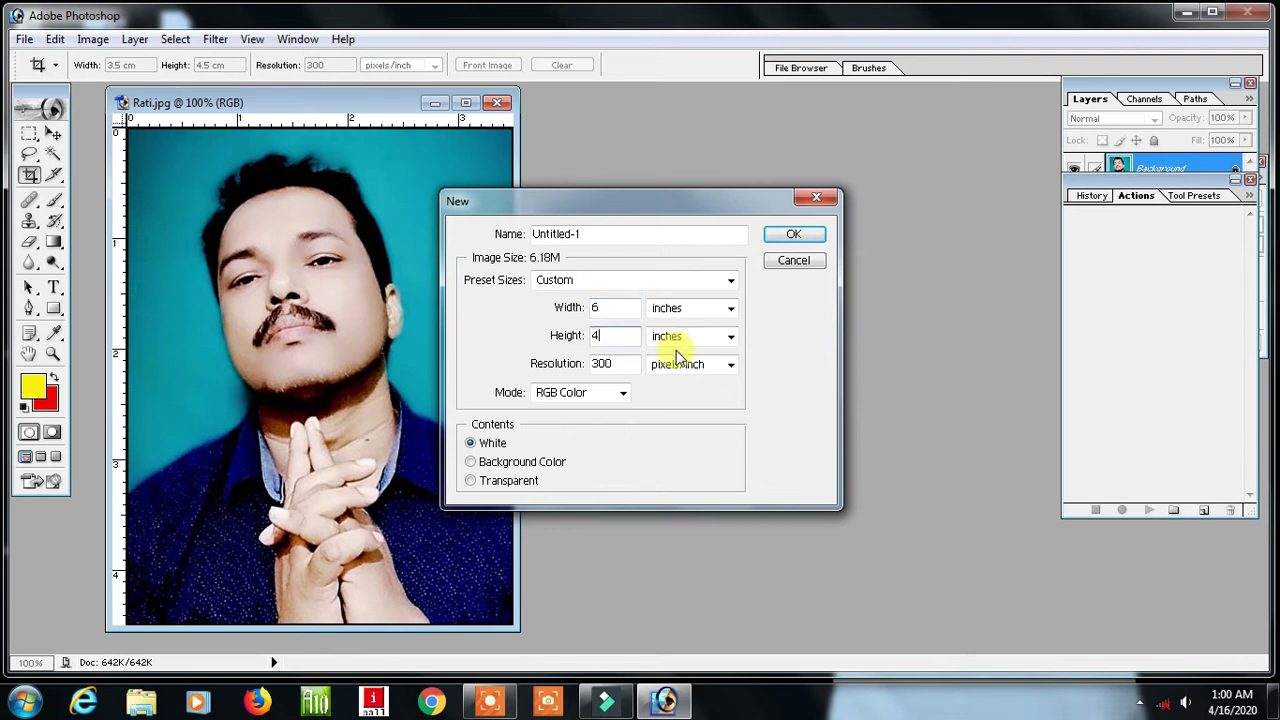
pyautogui.doubleClick(600, 234)
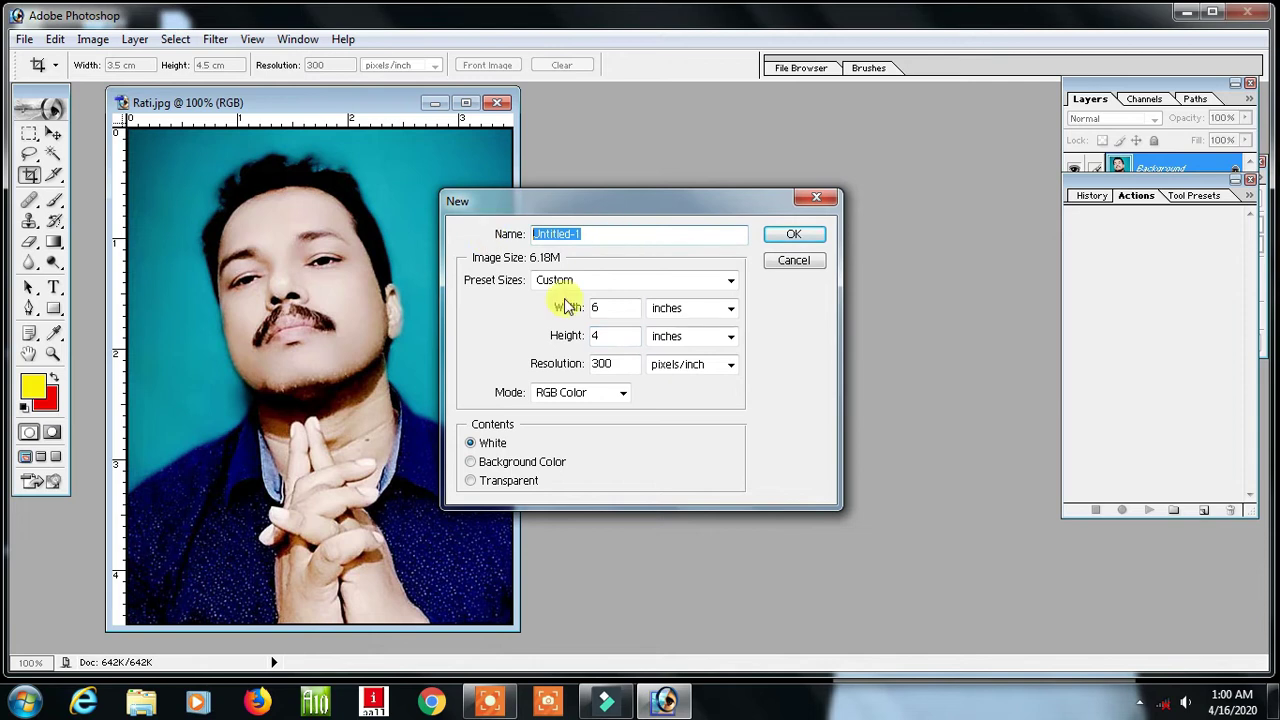
pyautogui.write('Pasport_')
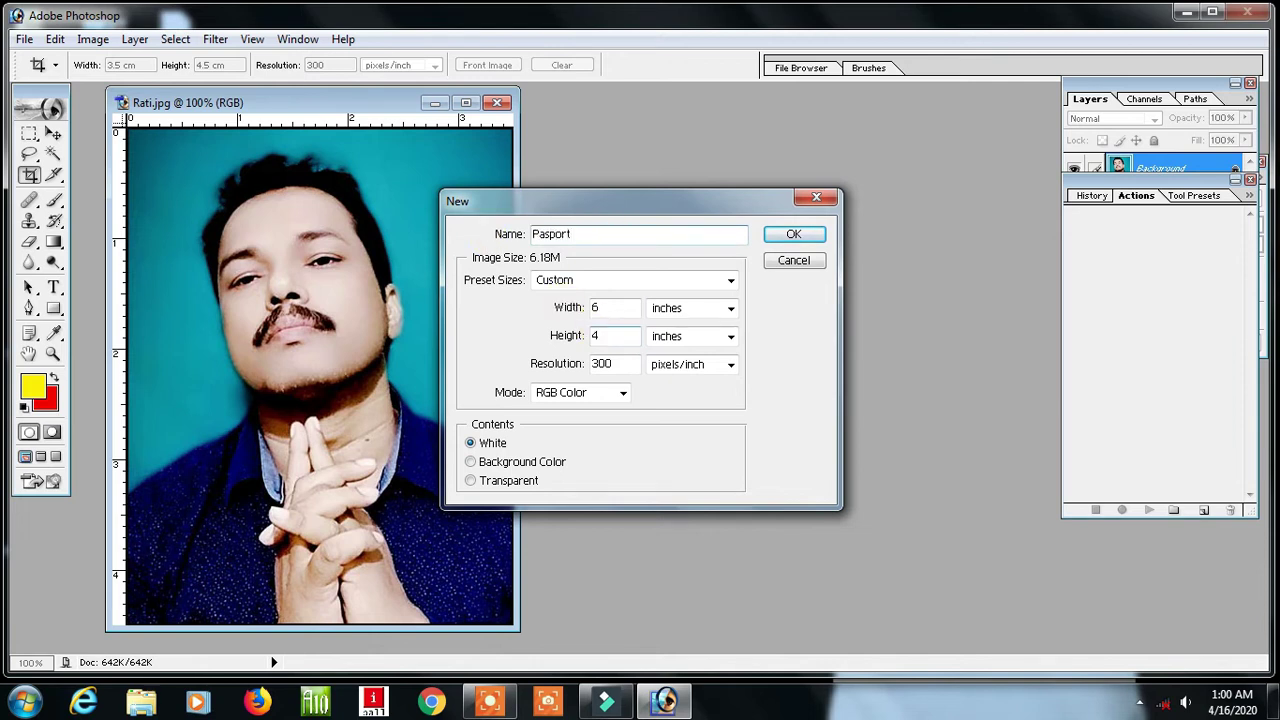
pyautogui.write('8pcs')
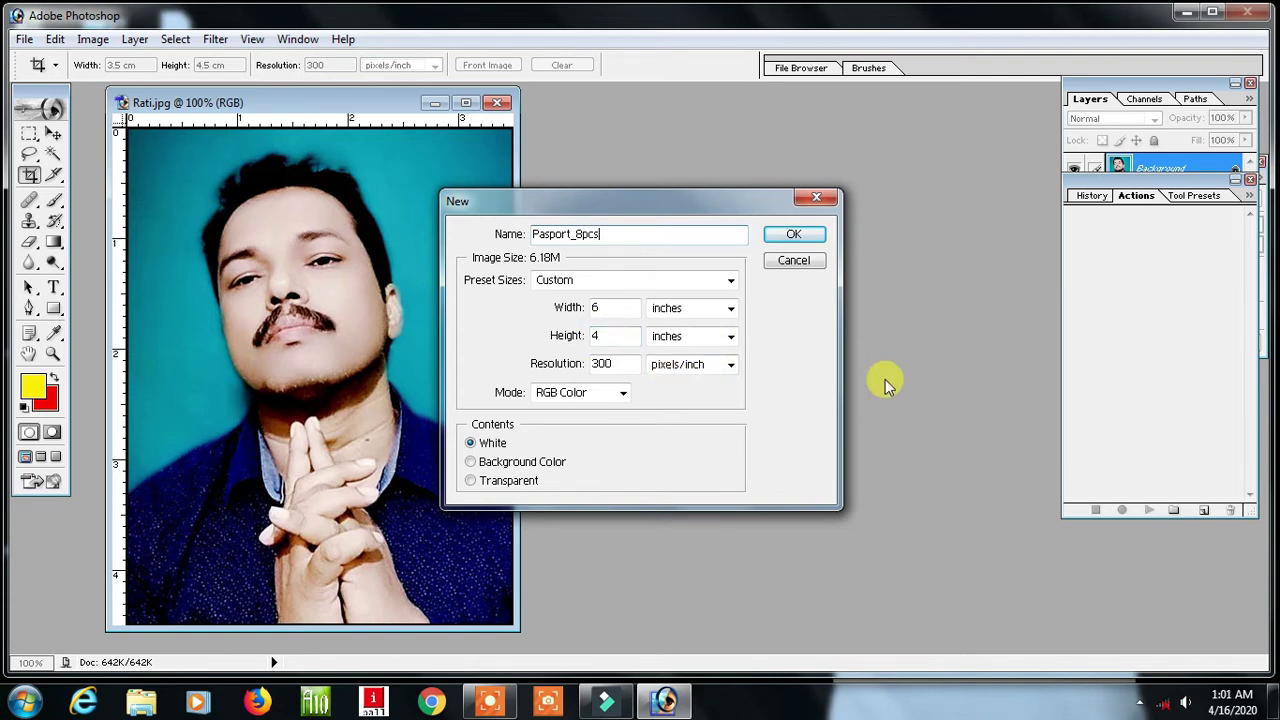
pyautogui.click(793, 236)
pyautogui.moveTo(455, 108)
pyautogui.mouseDown()
pyautogui.moveTo(757, 192)
pyautogui.moveTo(745, 194)
pyautogui.mouseUp()
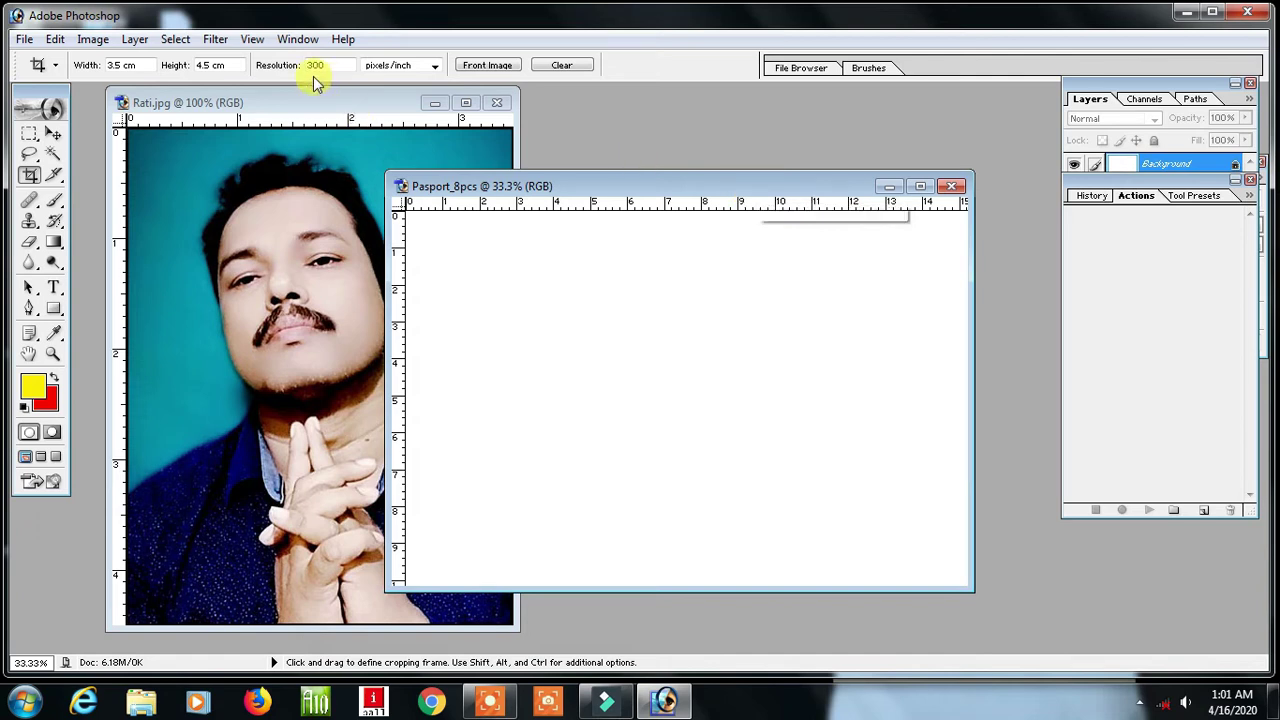
# Copy the whole portrait, paste it into Pasport_8pcs as Layer 1, and centre it.
pyautogui.click(340, 104)
pyautogui.hotkey('ctrl', 'a')
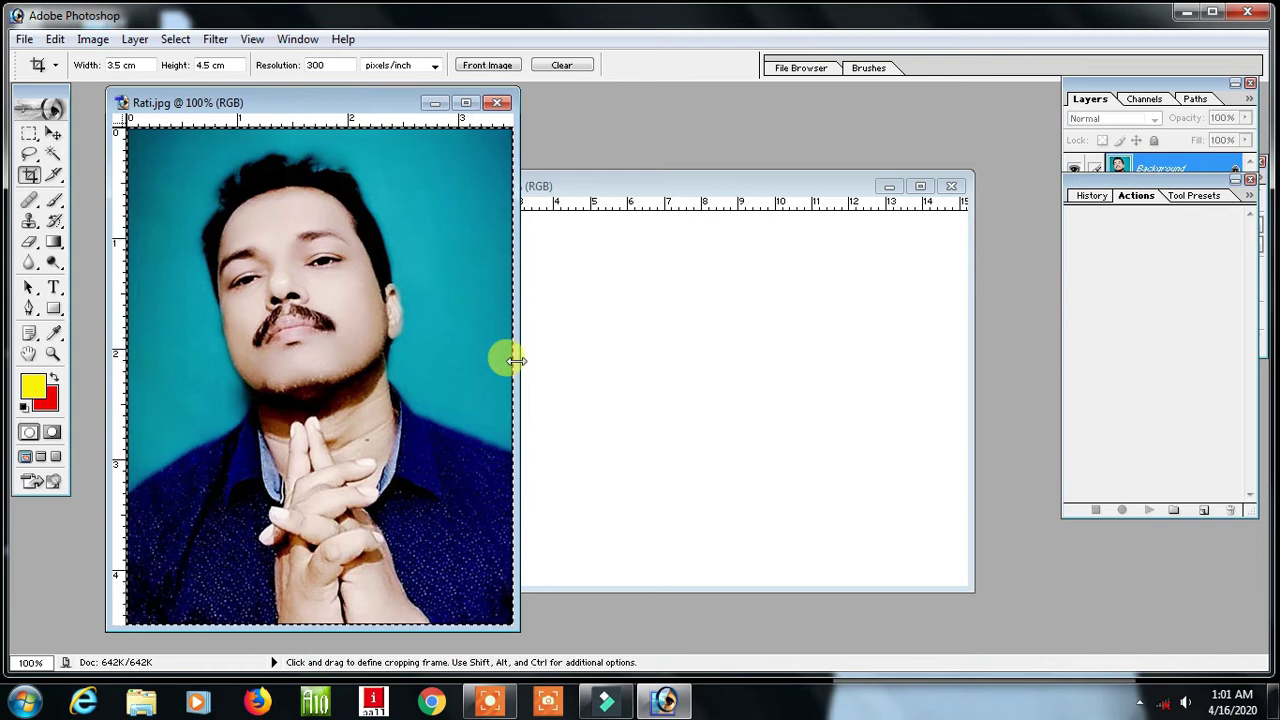
pyautogui.click(666, 186)
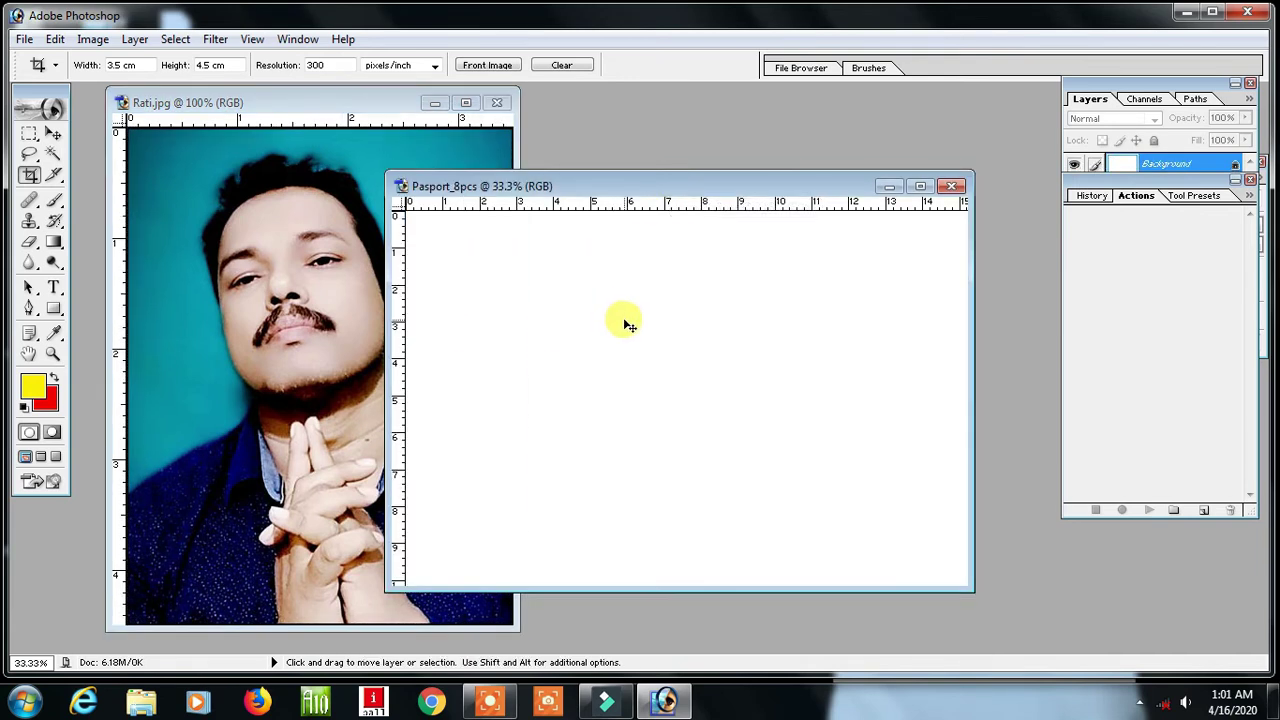
pyautogui.hotkey('ctrl', 'v')
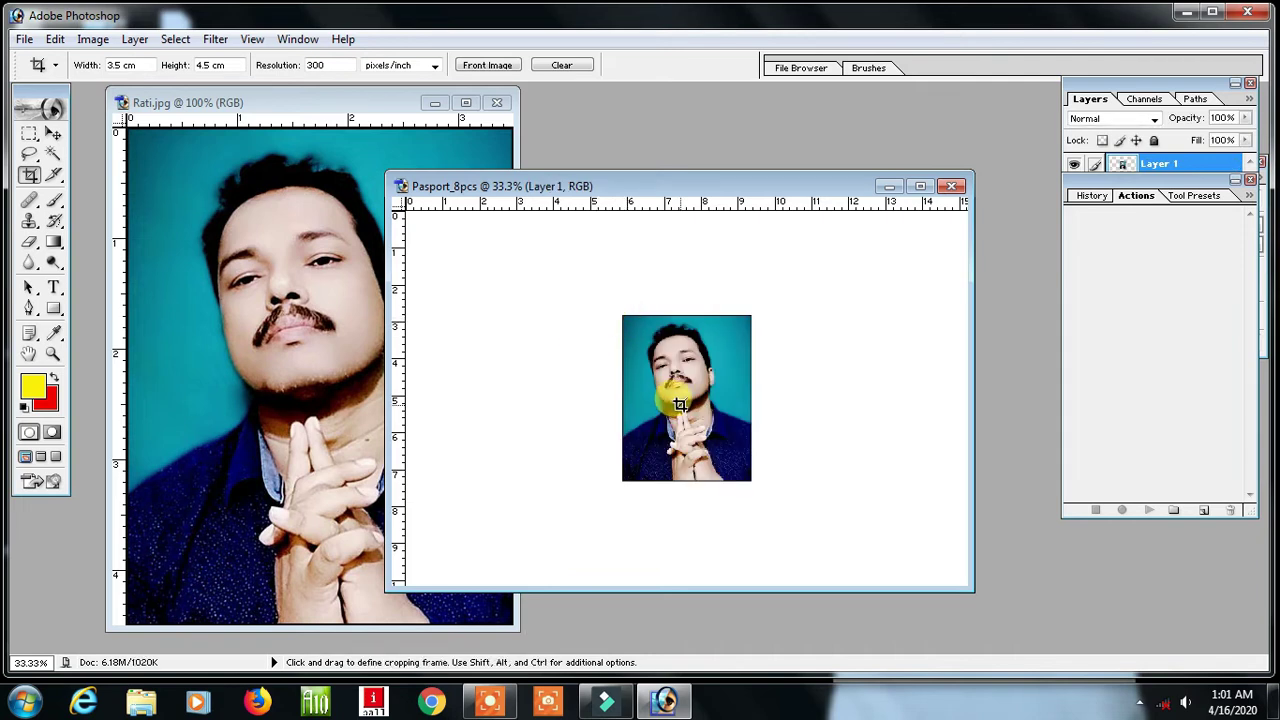
pyautogui.click(53, 133)
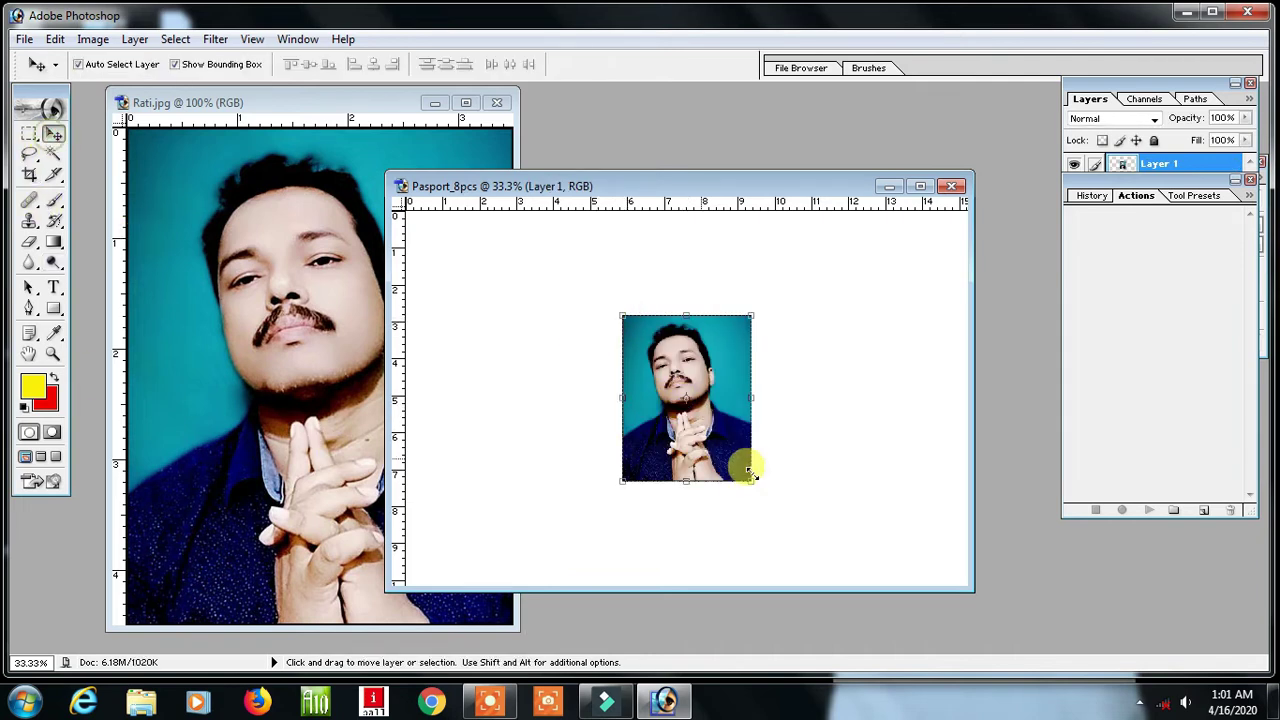
pyautogui.moveTo(640, 423)
pyautogui.mouseDown()
pyautogui.moveTo(655, 476)
pyautogui.moveTo(718, 457)
pyautogui.mouseUp()
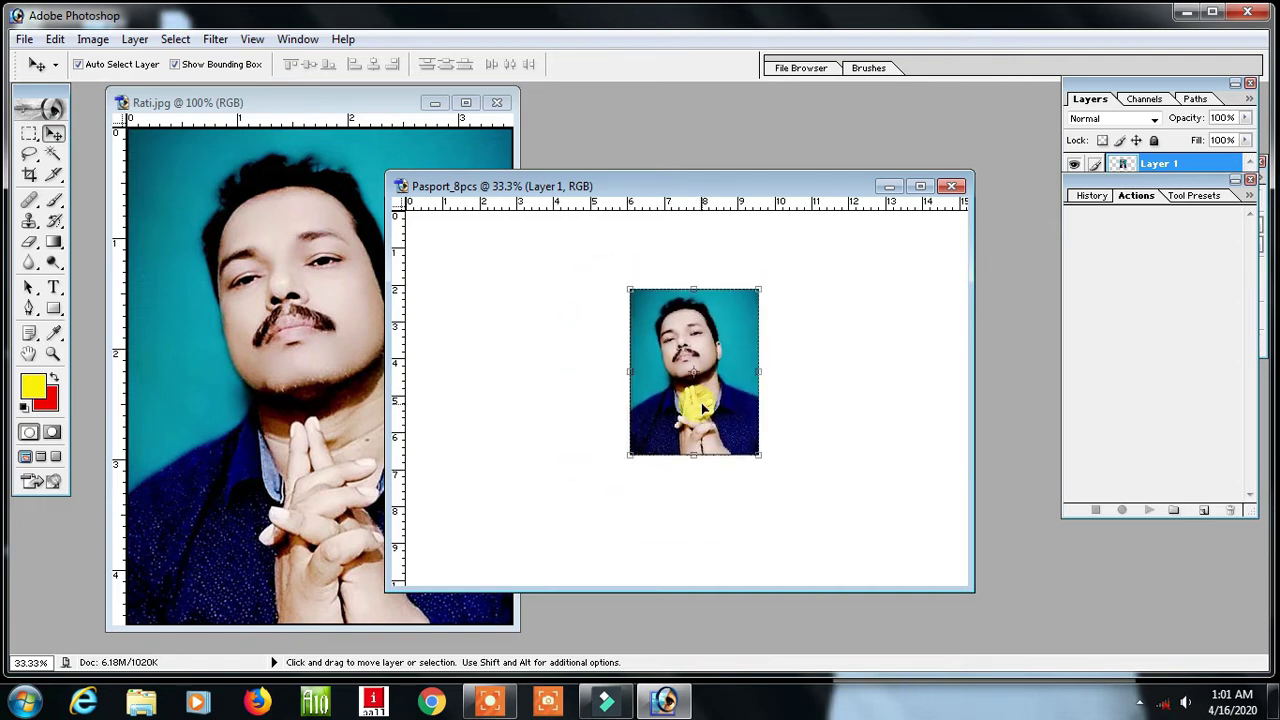
pyautogui.doubleClick(1135, 80)
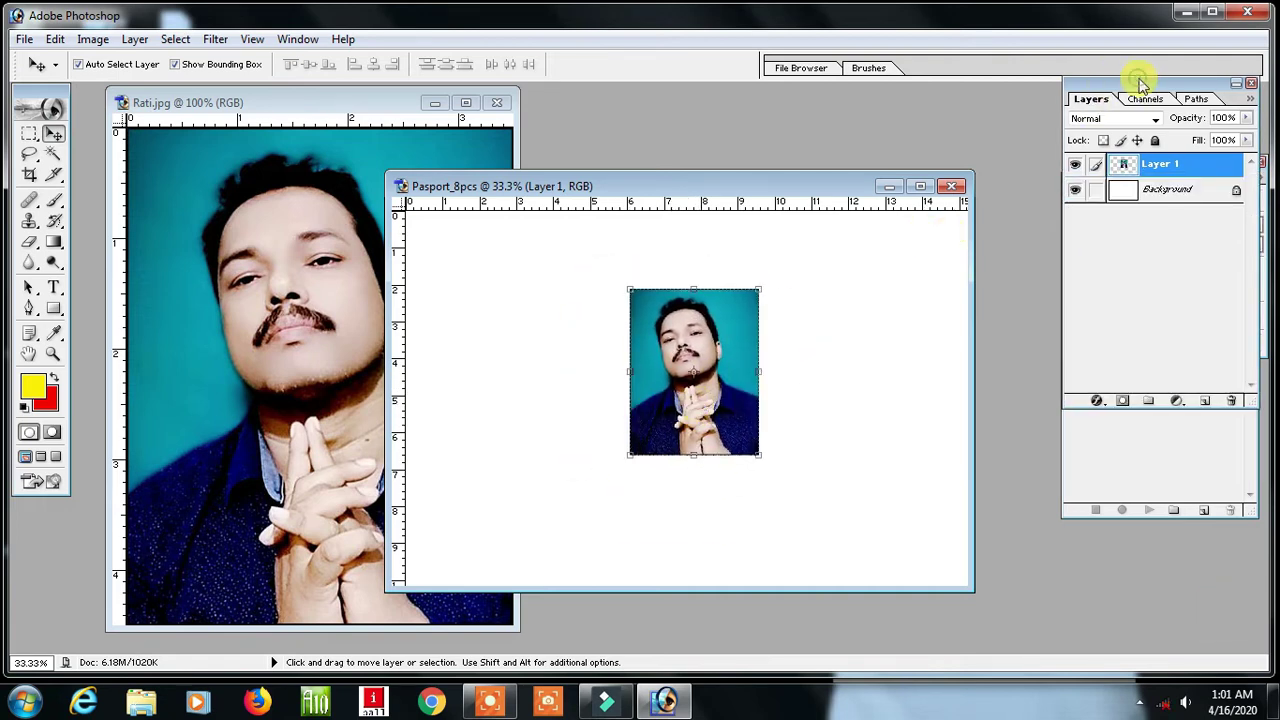
# Give Layer 1 a 3 px black Stroke border and move it to the top-left corner.
pyautogui.click(1096, 404)
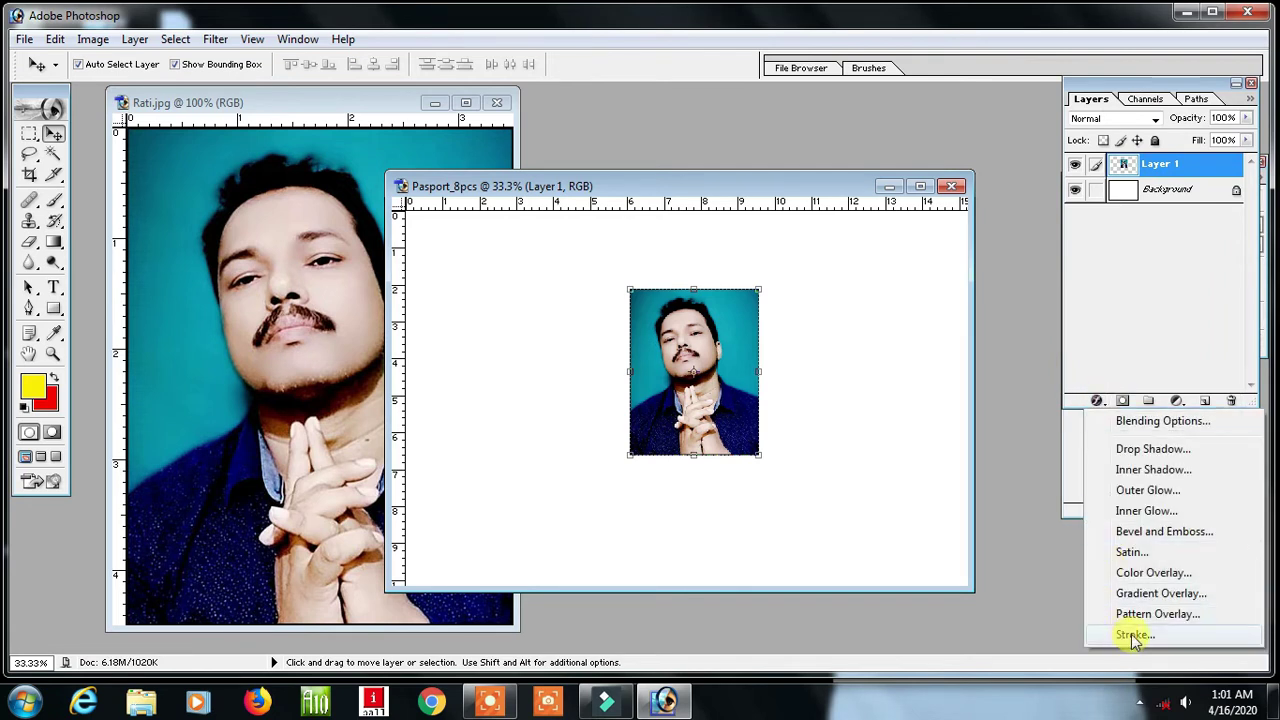
pyautogui.click(1132, 636)
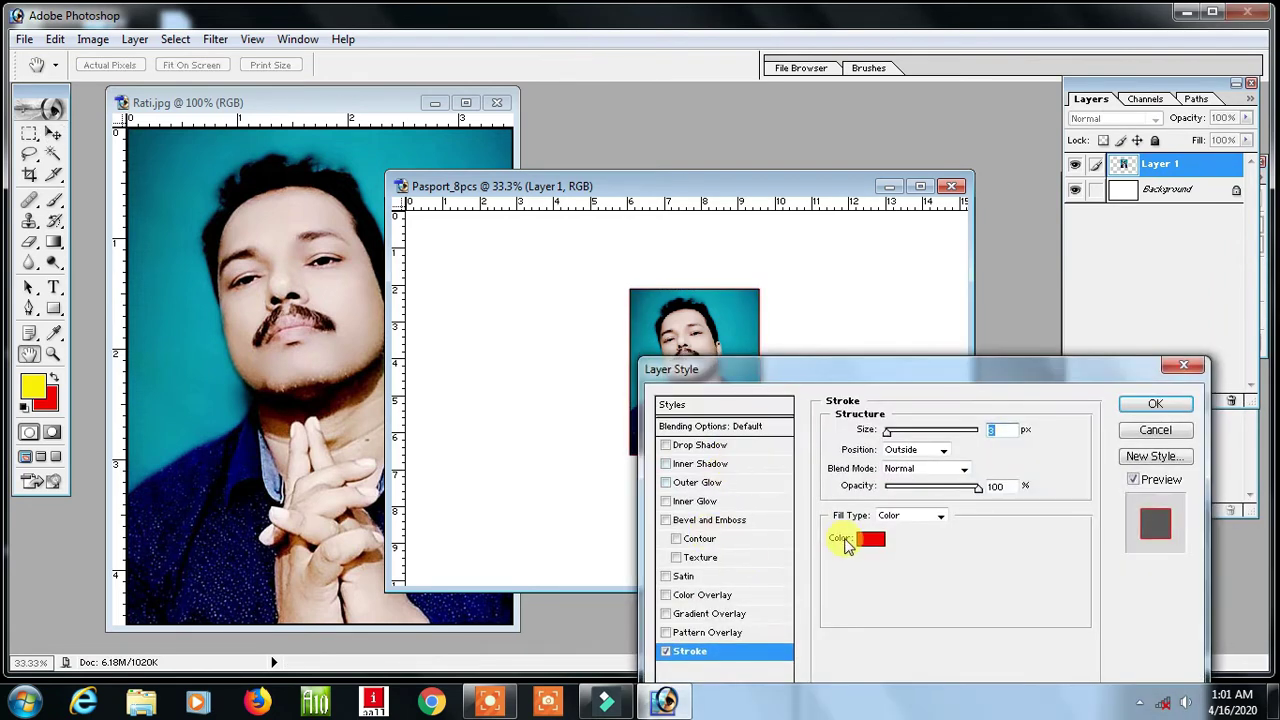
pyautogui.click(860, 541)
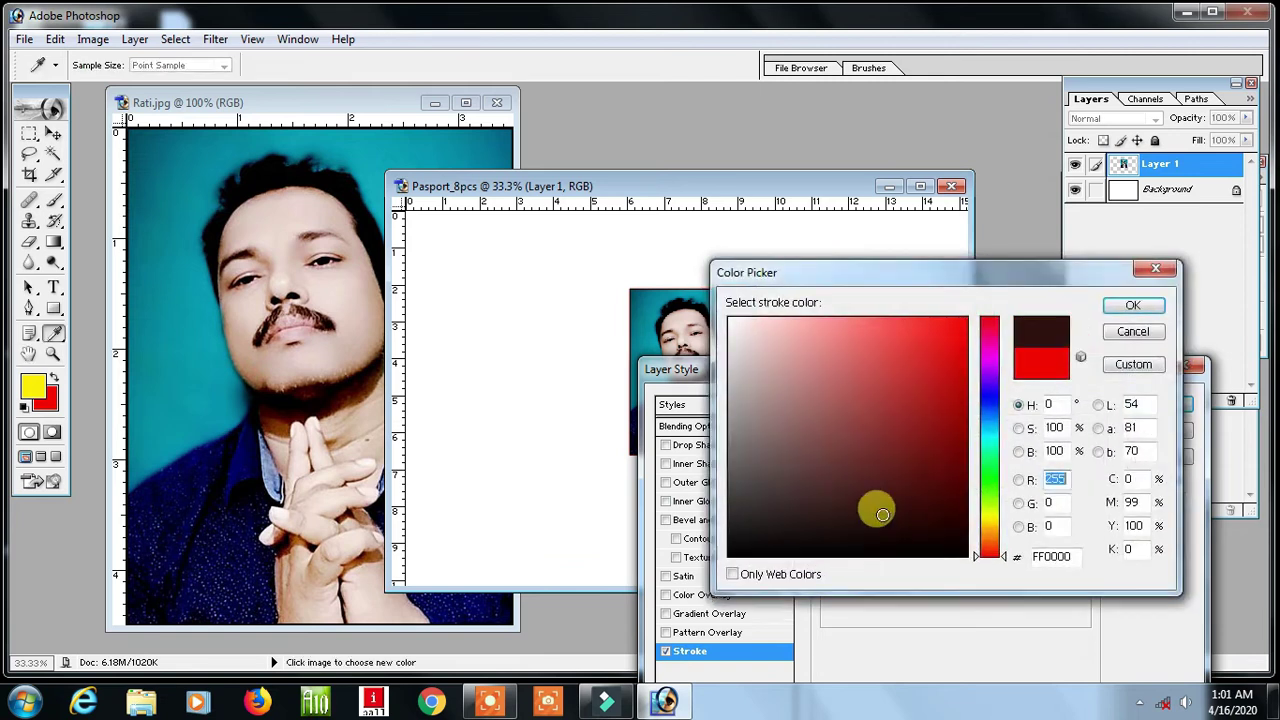
pyautogui.click(1132, 306)
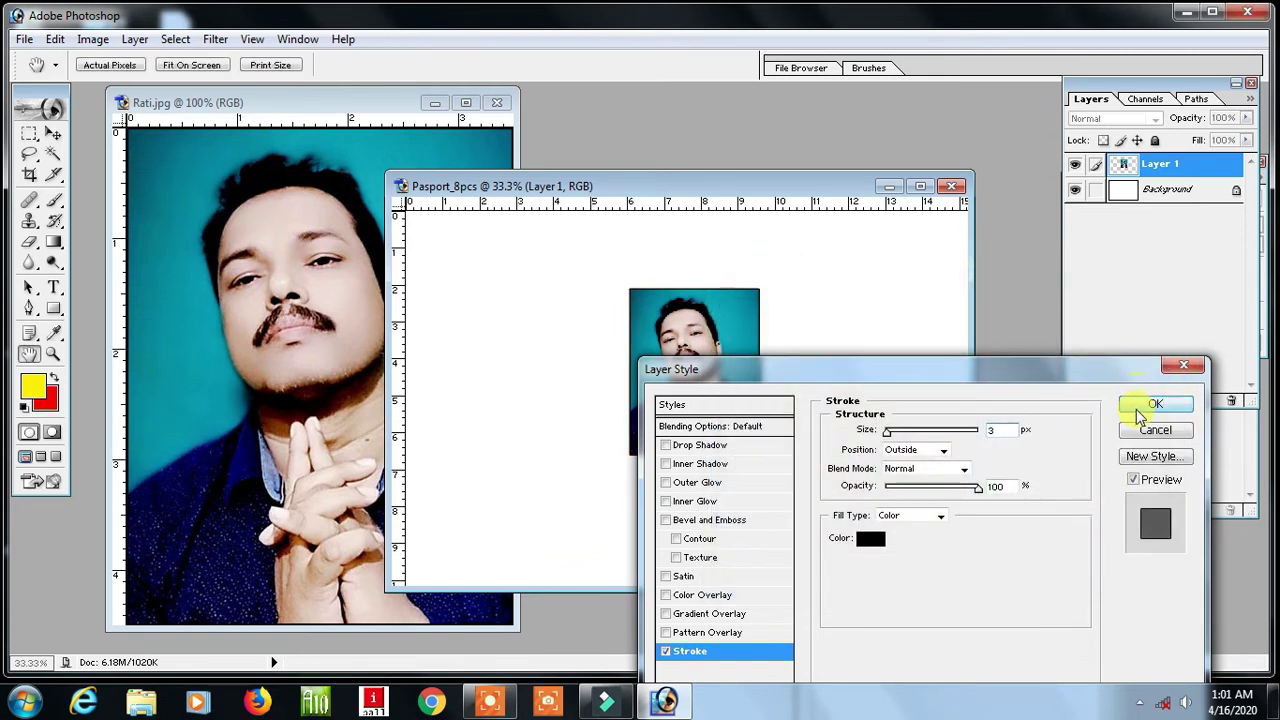
pyautogui.click(1135, 405)
pyautogui.click(692, 402)
pyautogui.moveTo(692, 402); pyautogui.dragTo(481, 337)
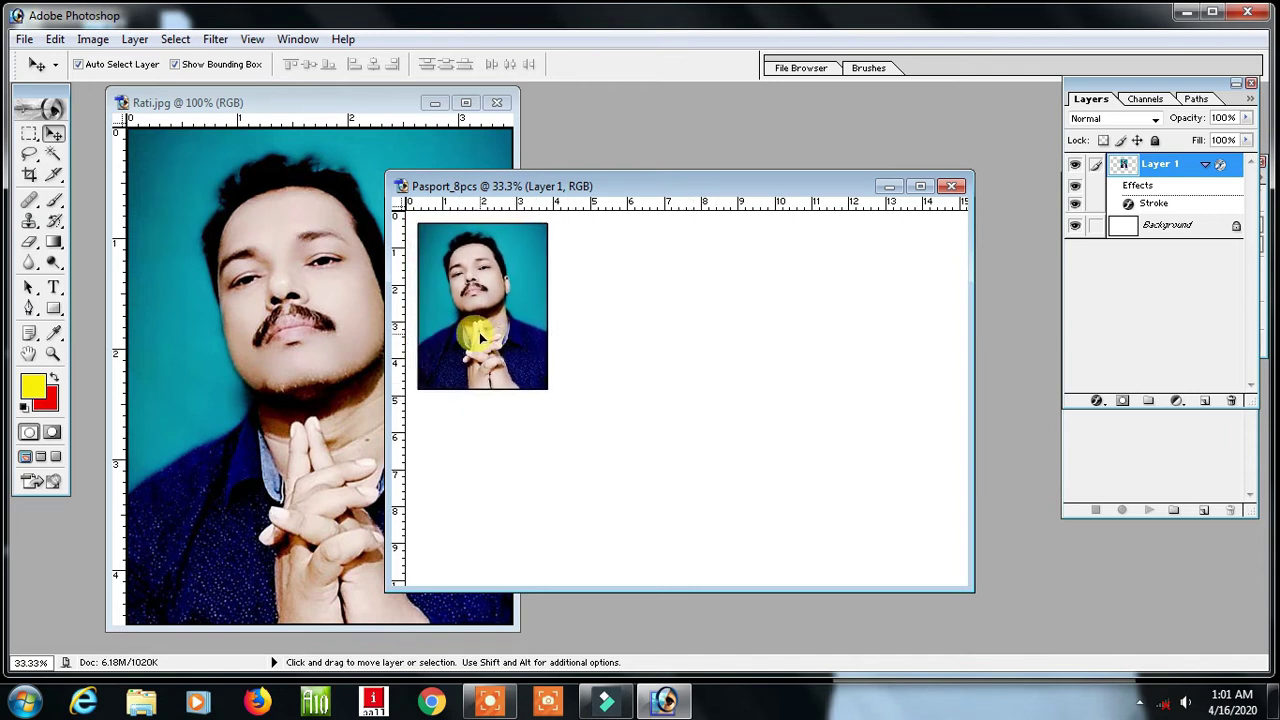
pyautogui.moveTo(481, 337); pyautogui.dragTo(478, 338)
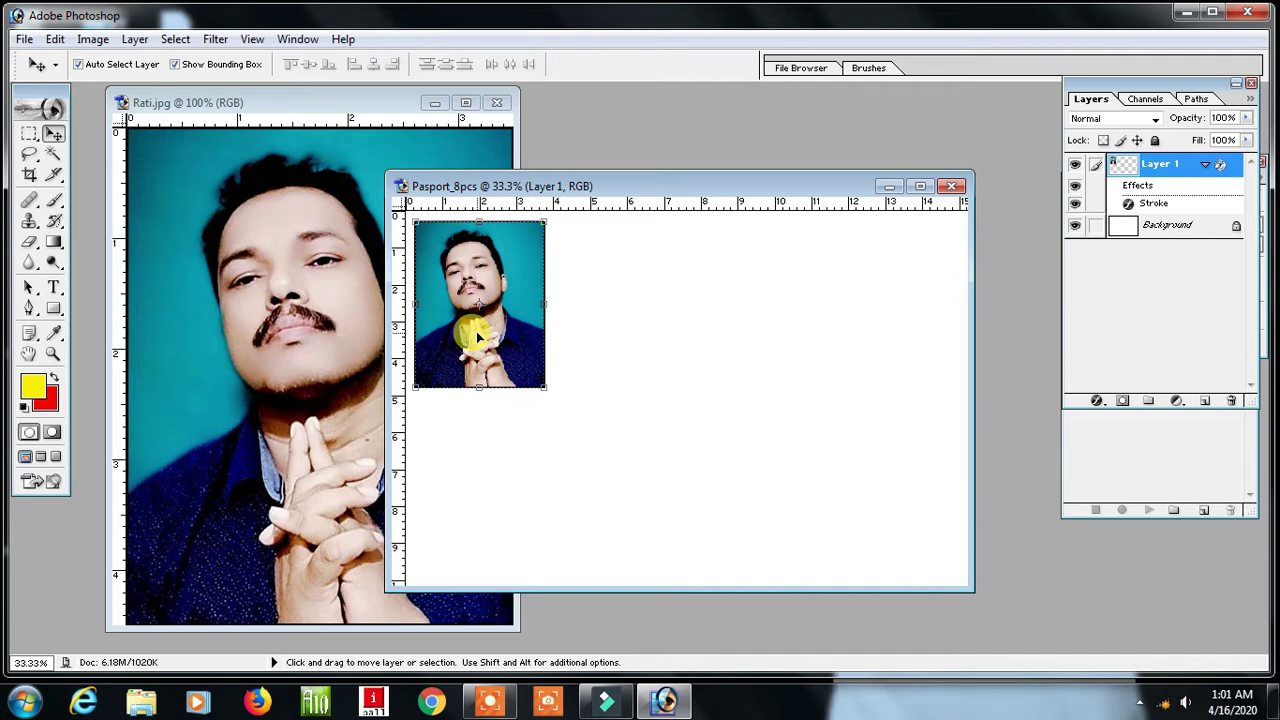
# Alt+Shift-drag copies of the photo along the top row and link the four layers.
pyautogui.press('alt')
pyautogui.press('shift')
pyautogui.moveTo(457, 343); pyautogui.dragTo(601, 346)
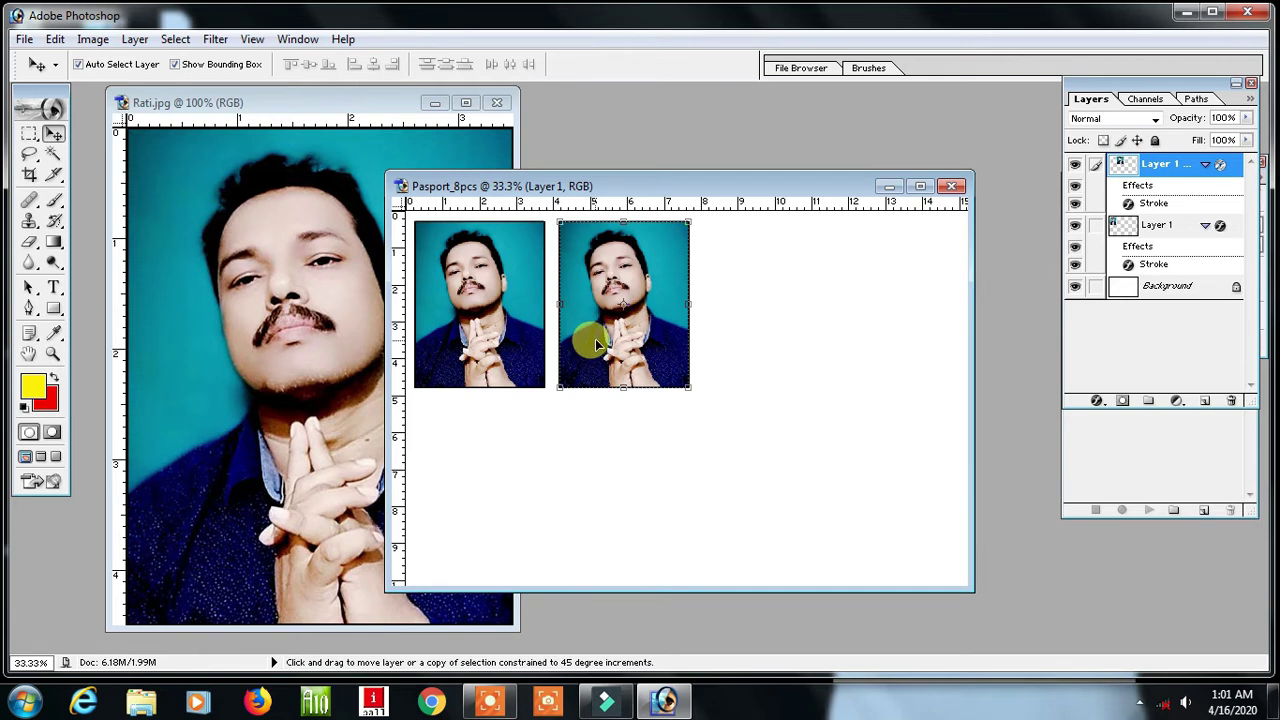
pyautogui.moveTo(595, 340); pyautogui.dragTo(866, 342)
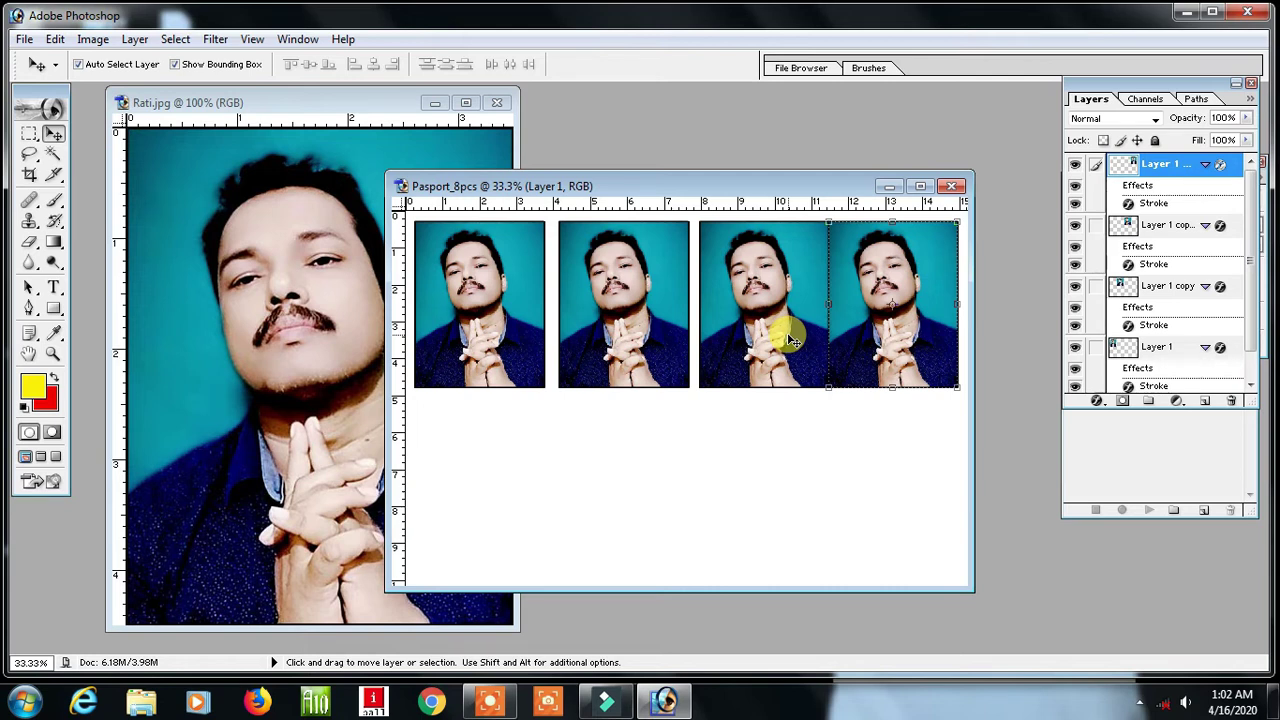
pyautogui.keyDown('shift'); pyautogui.click(760, 290); pyautogui.keyUp('shift')
pyautogui.keyDown('shift'); pyautogui.click(605, 290); pyautogui.keyUp('shift')
pyautogui.keyDown('shift'); pyautogui.click(471, 280); pyautogui.keyUp('shift')
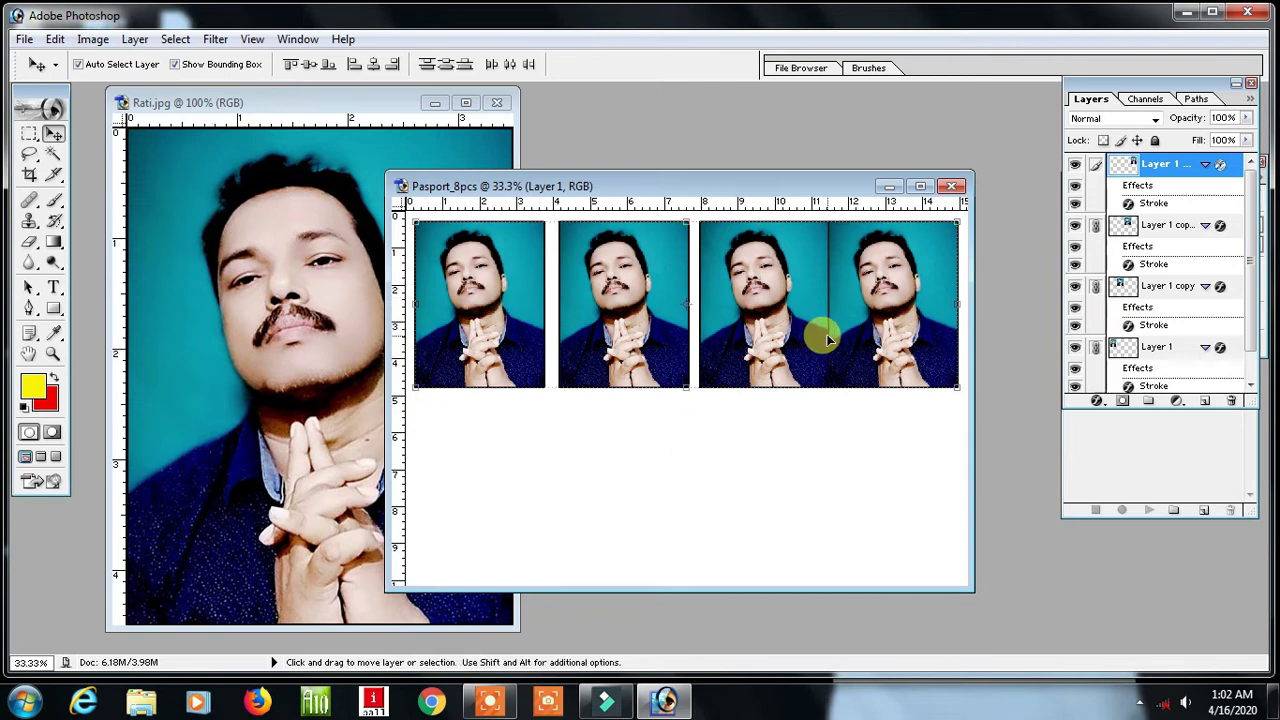
# Distribute the four photos evenly, merge them, and Alt-drag a duplicate row below.
pyautogui.click(510, 64)
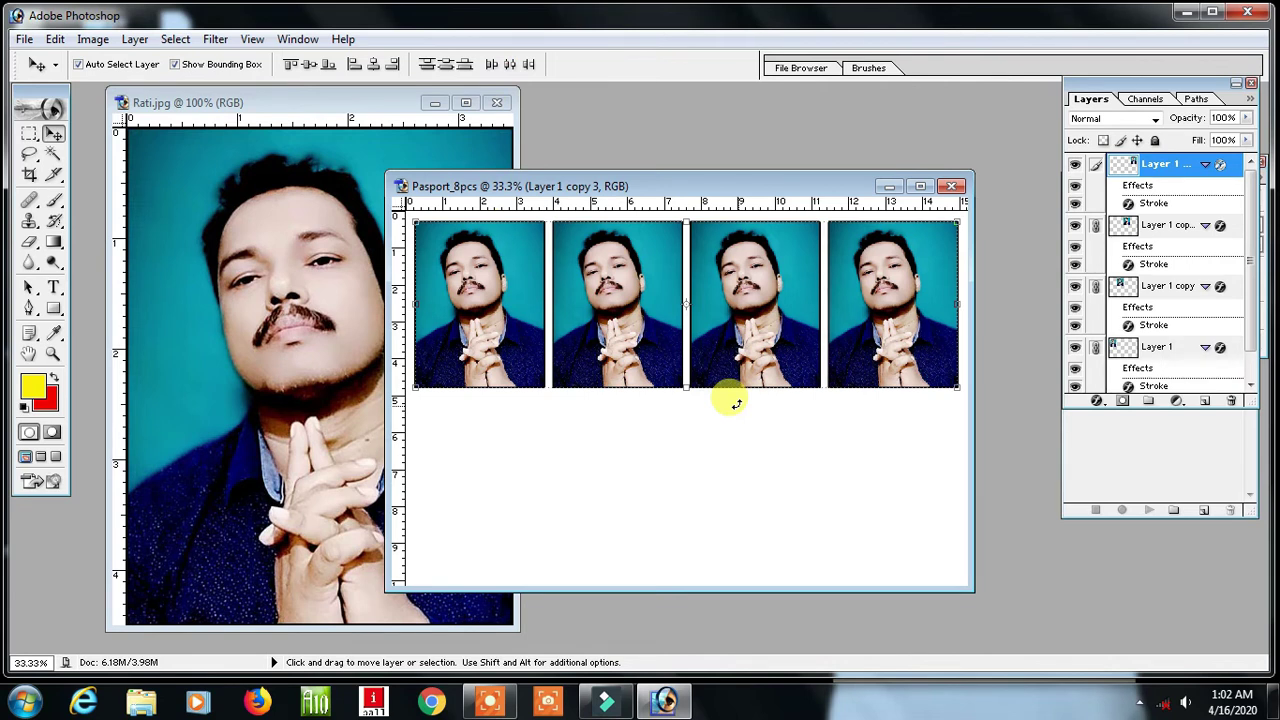
pyautogui.hotkey('ctrl', 'e')
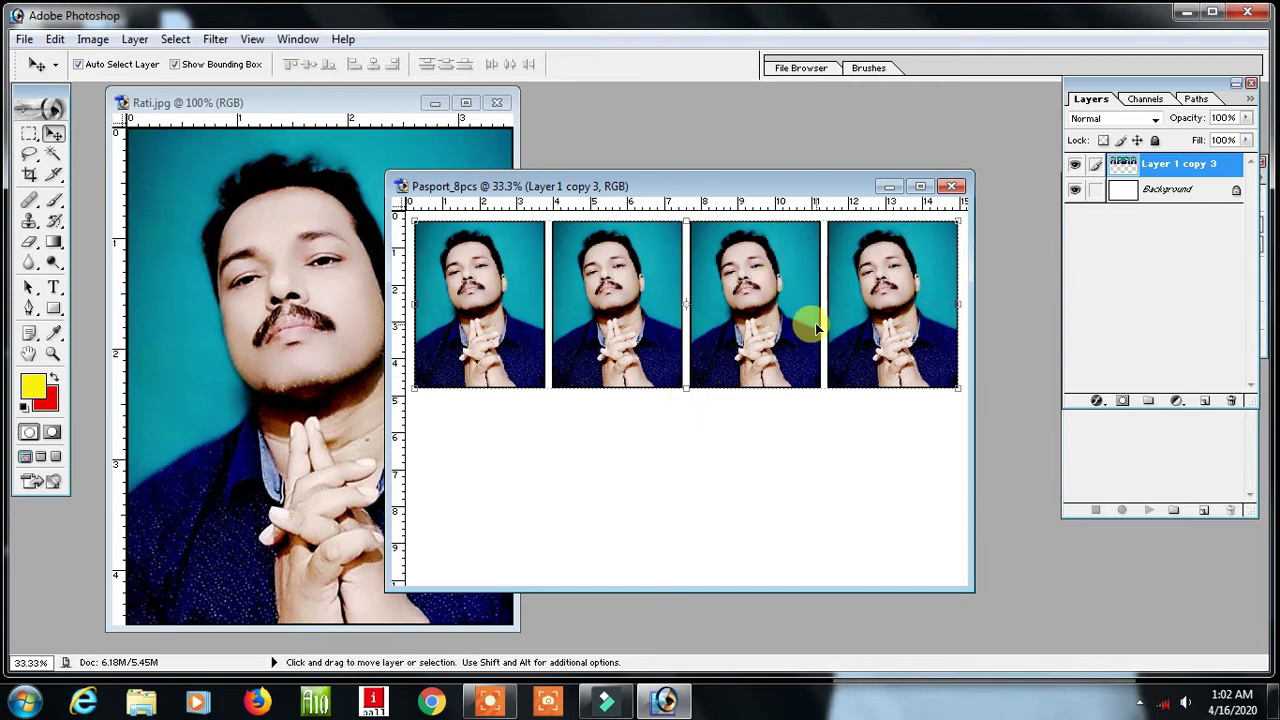
pyautogui.press('alt')
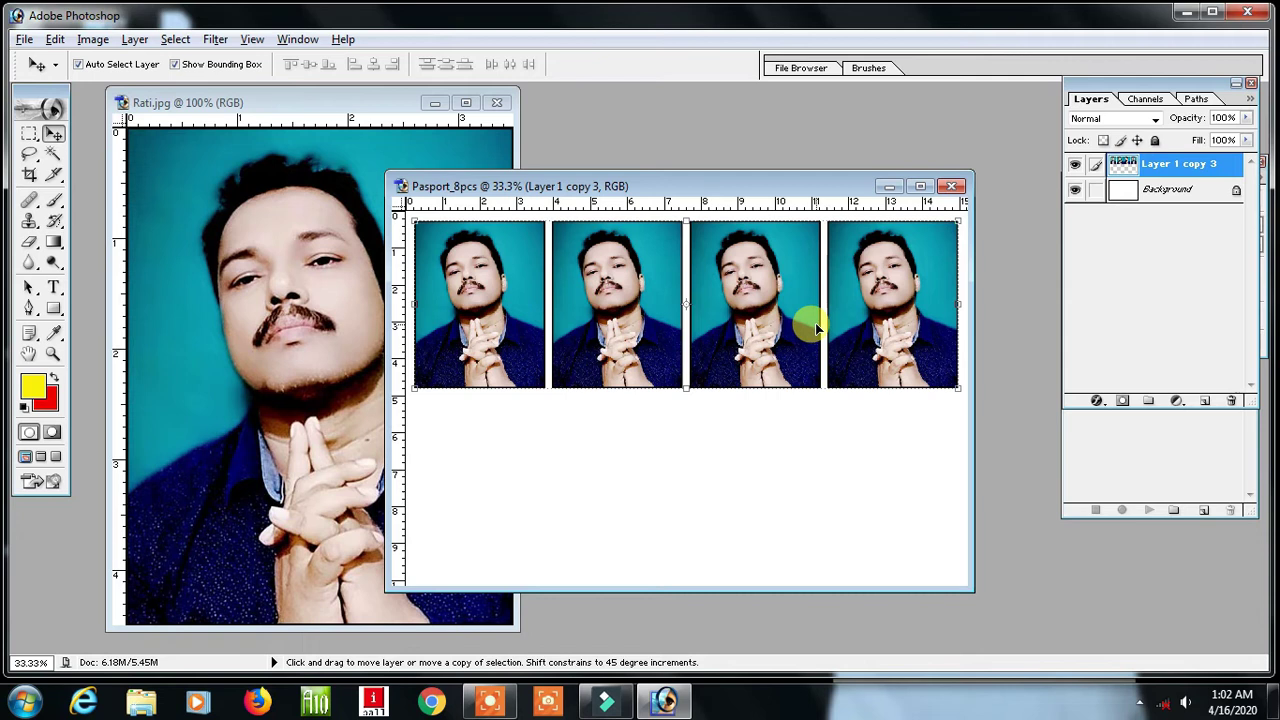
pyautogui.moveTo(749, 280); pyautogui.dragTo(738, 463)
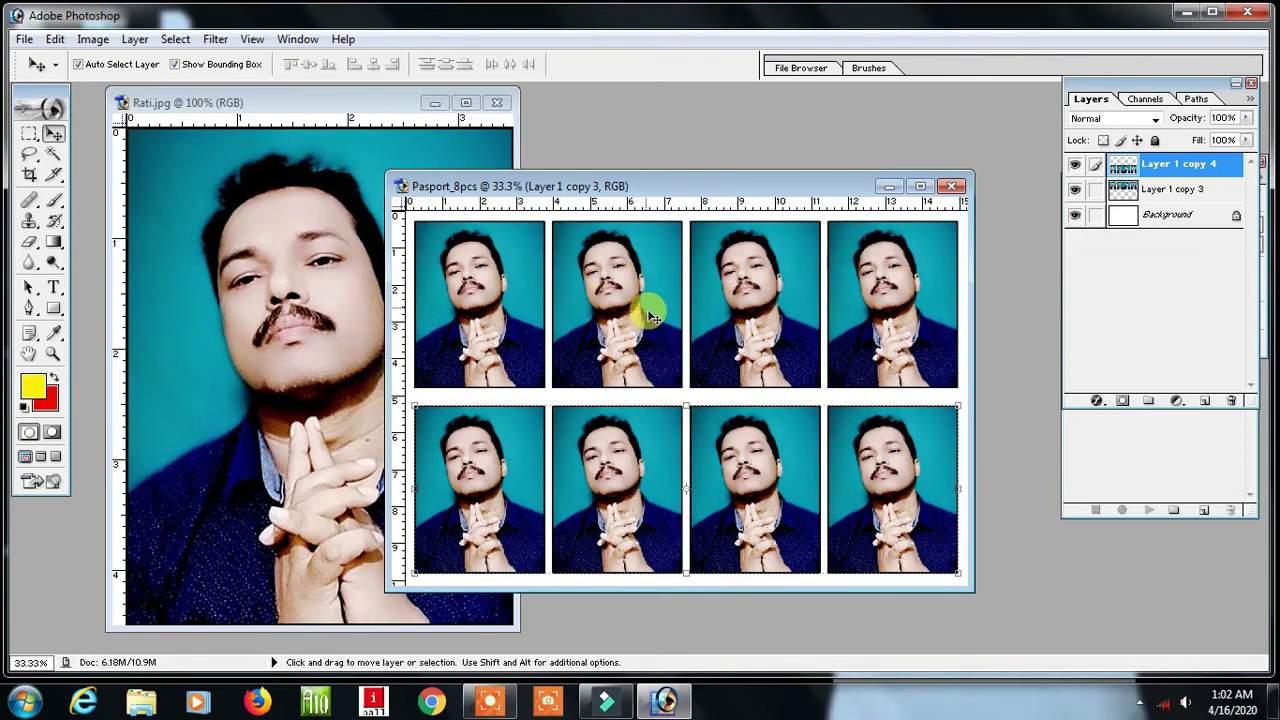
# Save Pasport_8pcs as a JPEG on the Desktop with default quality options.
pyautogui.click(24, 39)
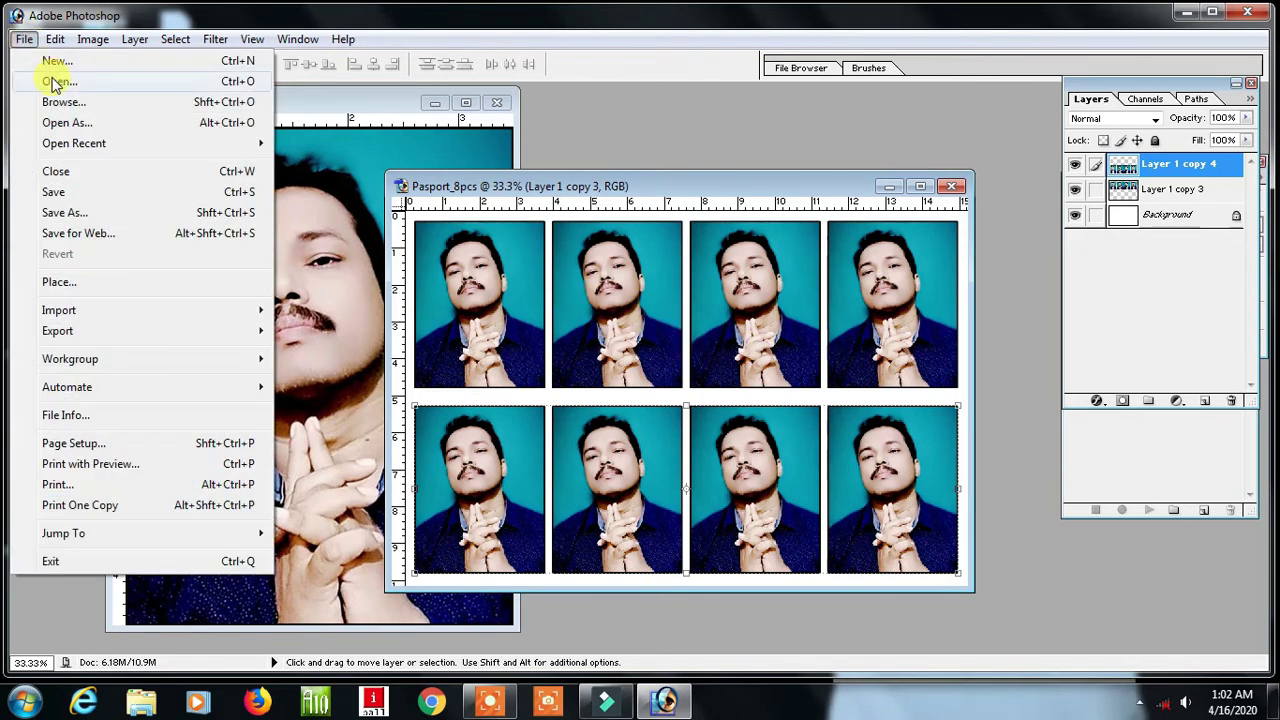
pyautogui.click(80, 216)
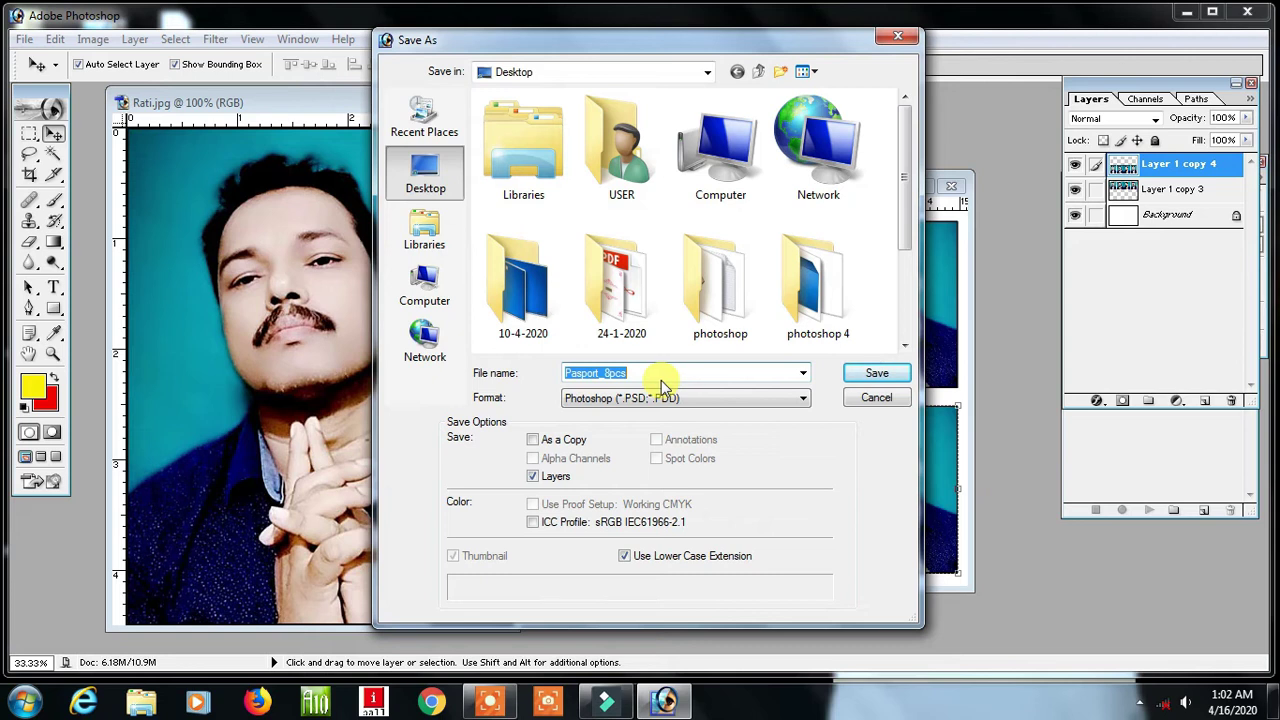
pyautogui.click(806, 399)
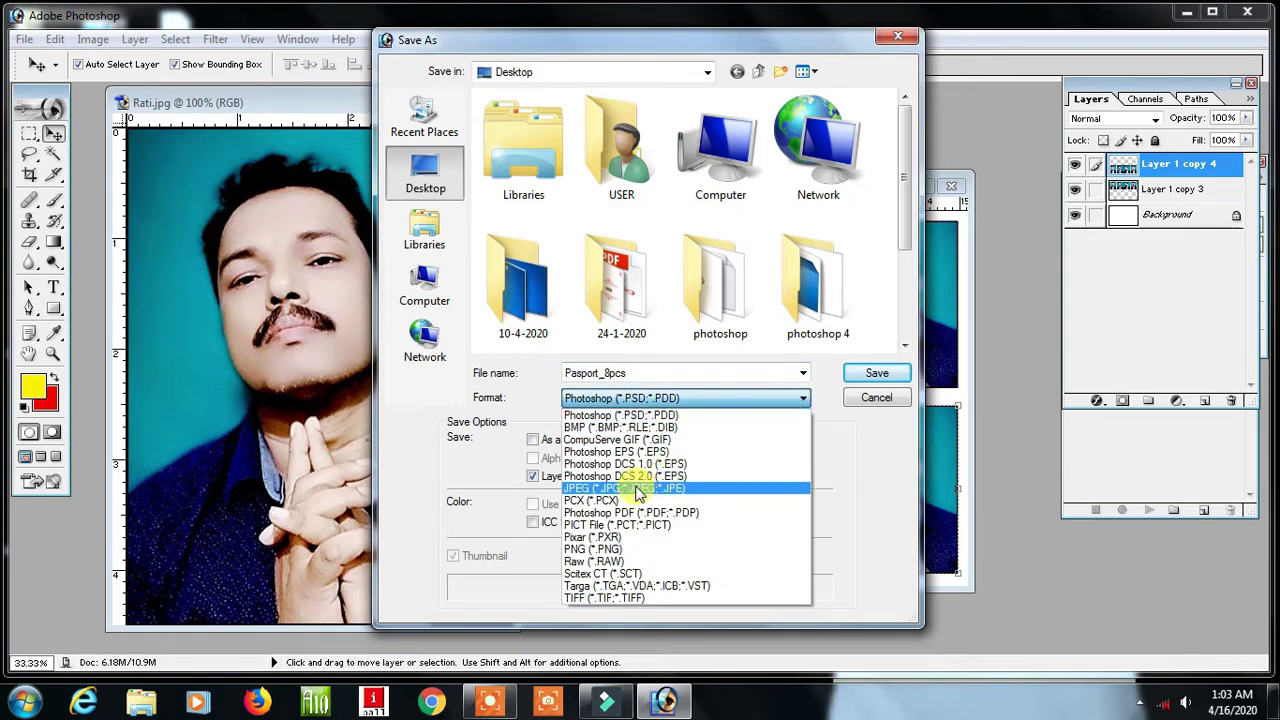
pyautogui.click(636, 488)
pyautogui.click(874, 373)
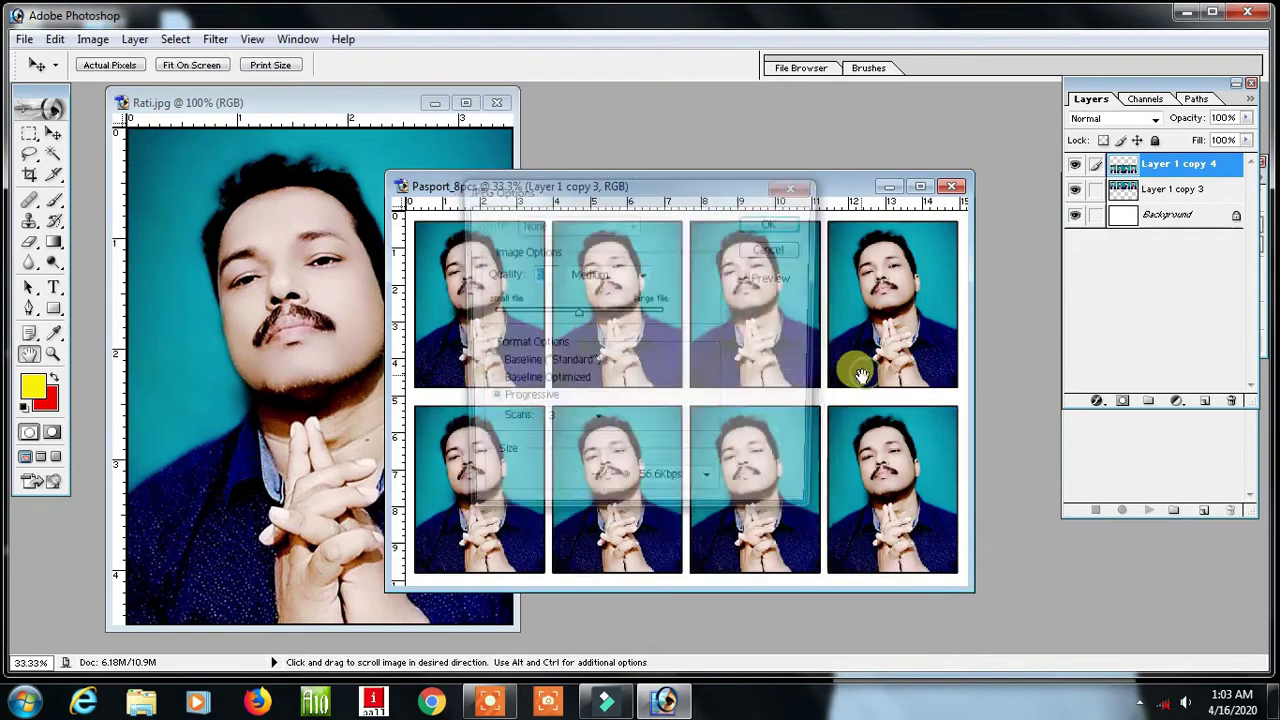
pyautogui.click(774, 222)
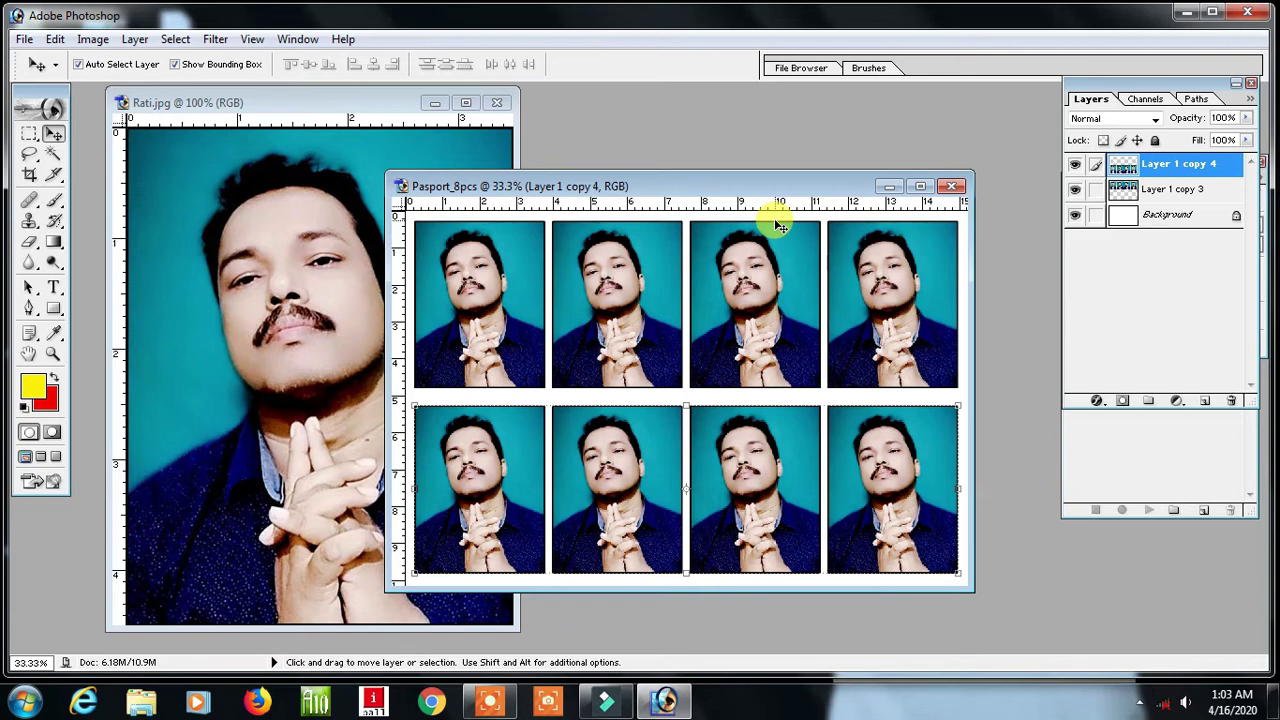
# Close Pasport_8pcs without saving and reposition the remaining Rati.jpg window.
pyautogui.click(300, 100)
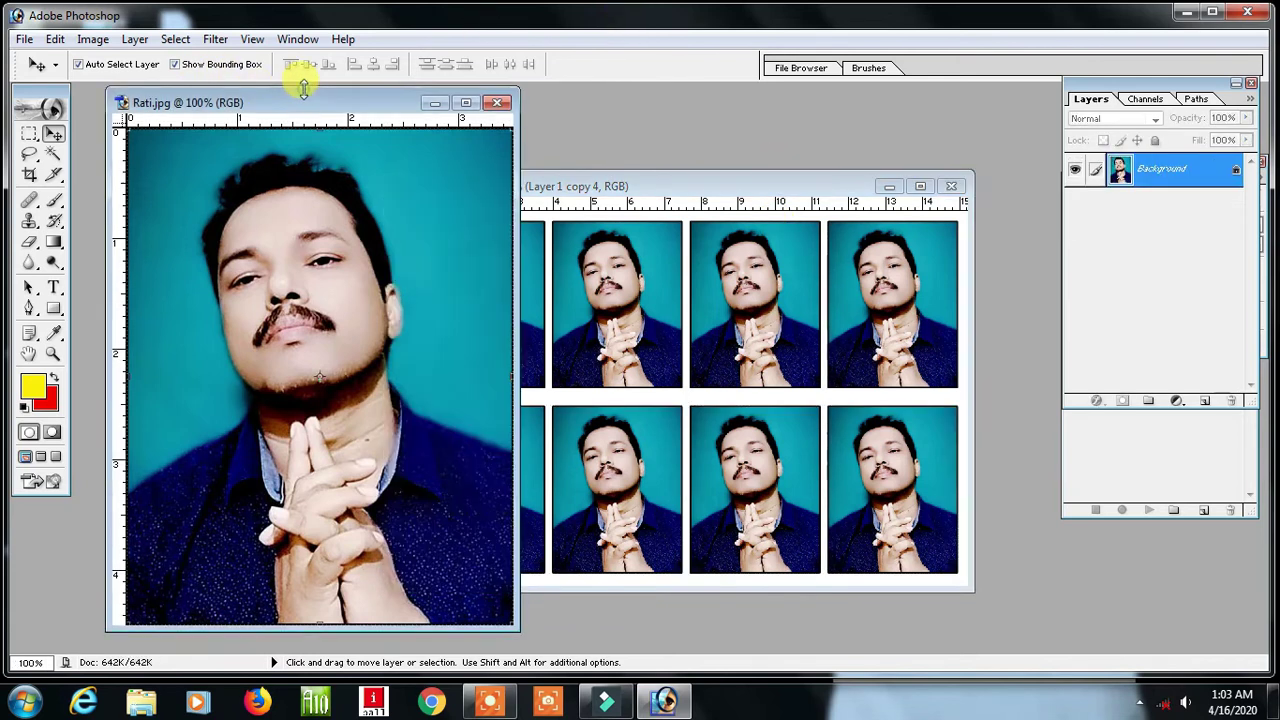
pyautogui.moveTo(325, 108); pyautogui.dragTo(359, 108)
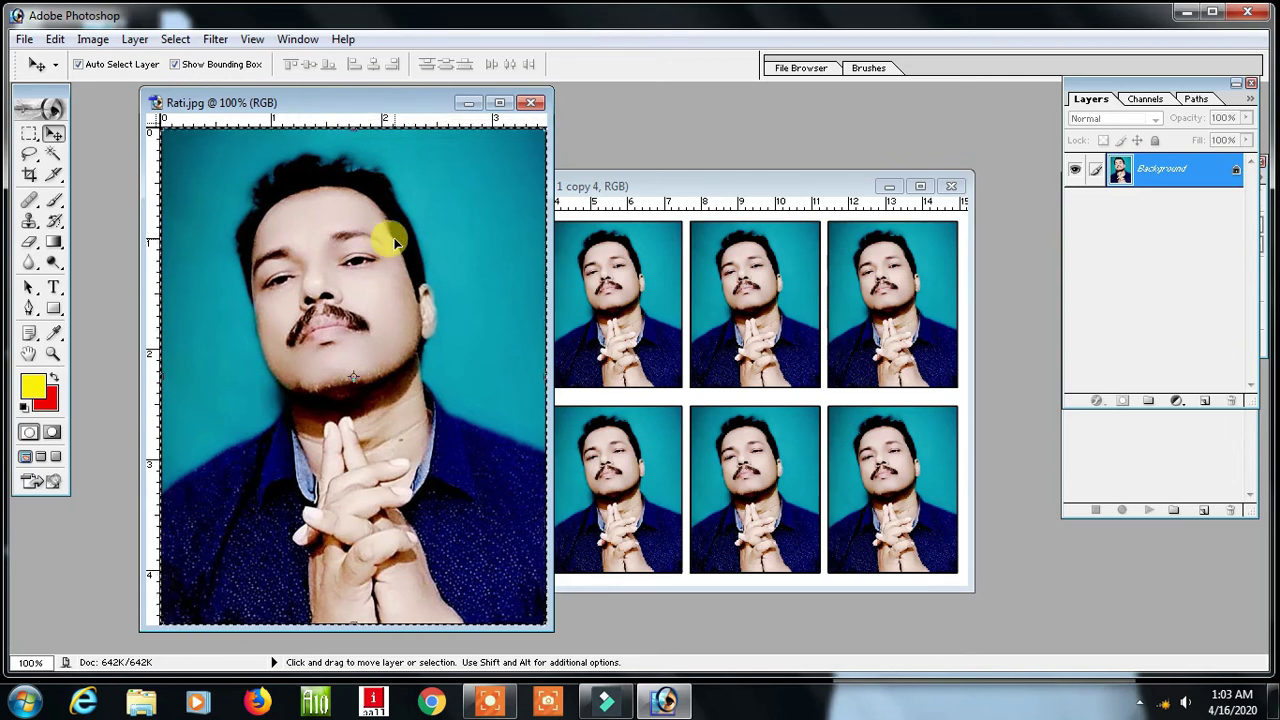
pyautogui.moveTo(725, 188); pyautogui.dragTo(699, 155)
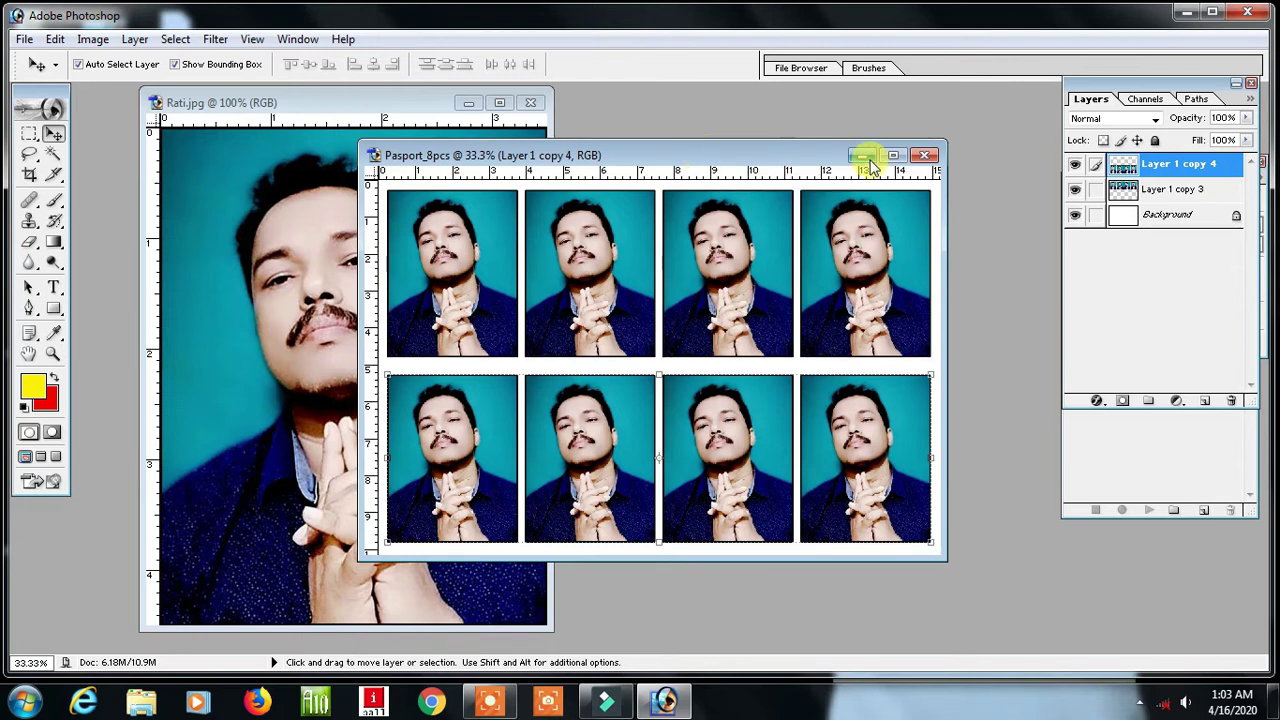
pyautogui.click(927, 160)
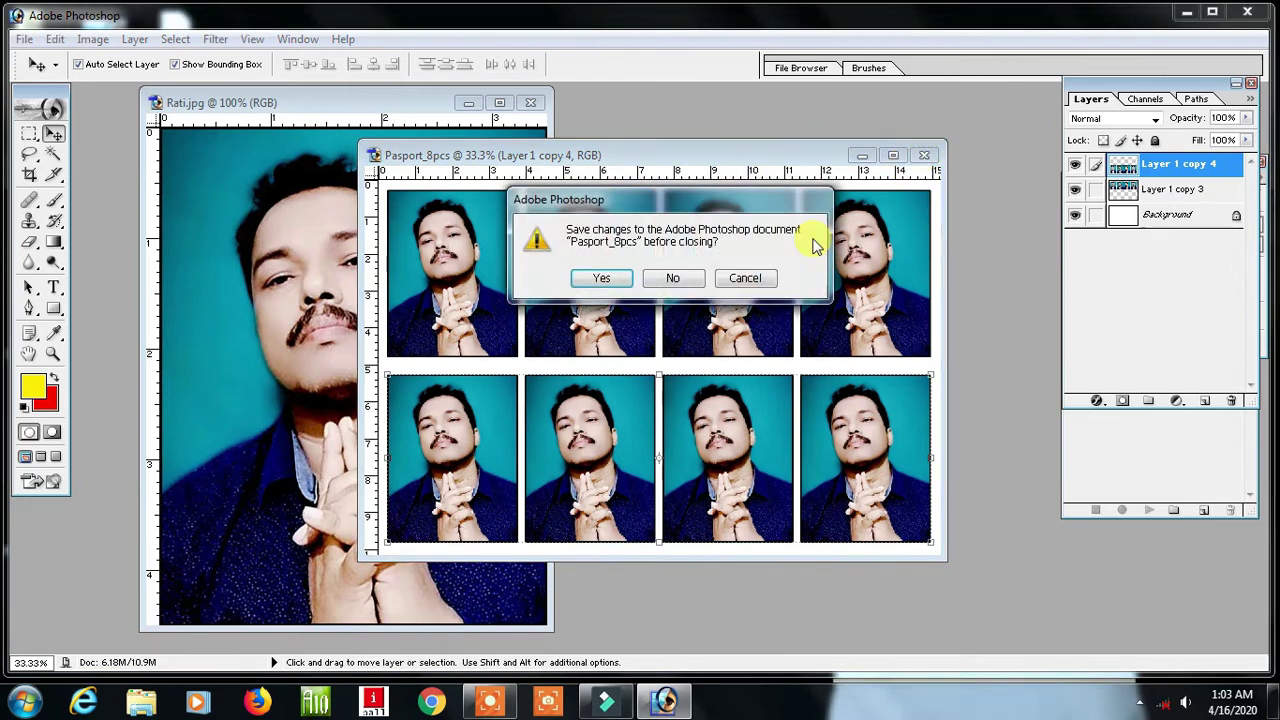
pyautogui.click(676, 278)
pyautogui.moveTo(412, 103); pyautogui.dragTo(410, 110)
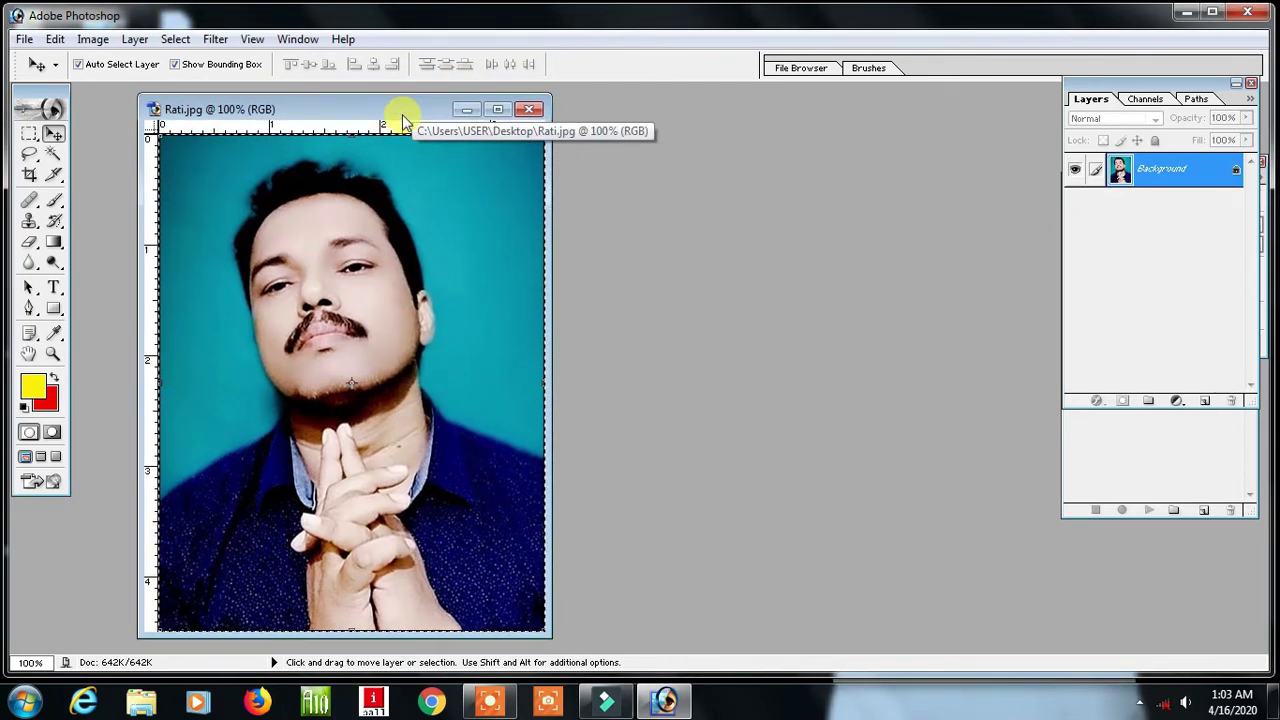
pyautogui.moveTo(410, 117); pyautogui.dragTo(373, 108)
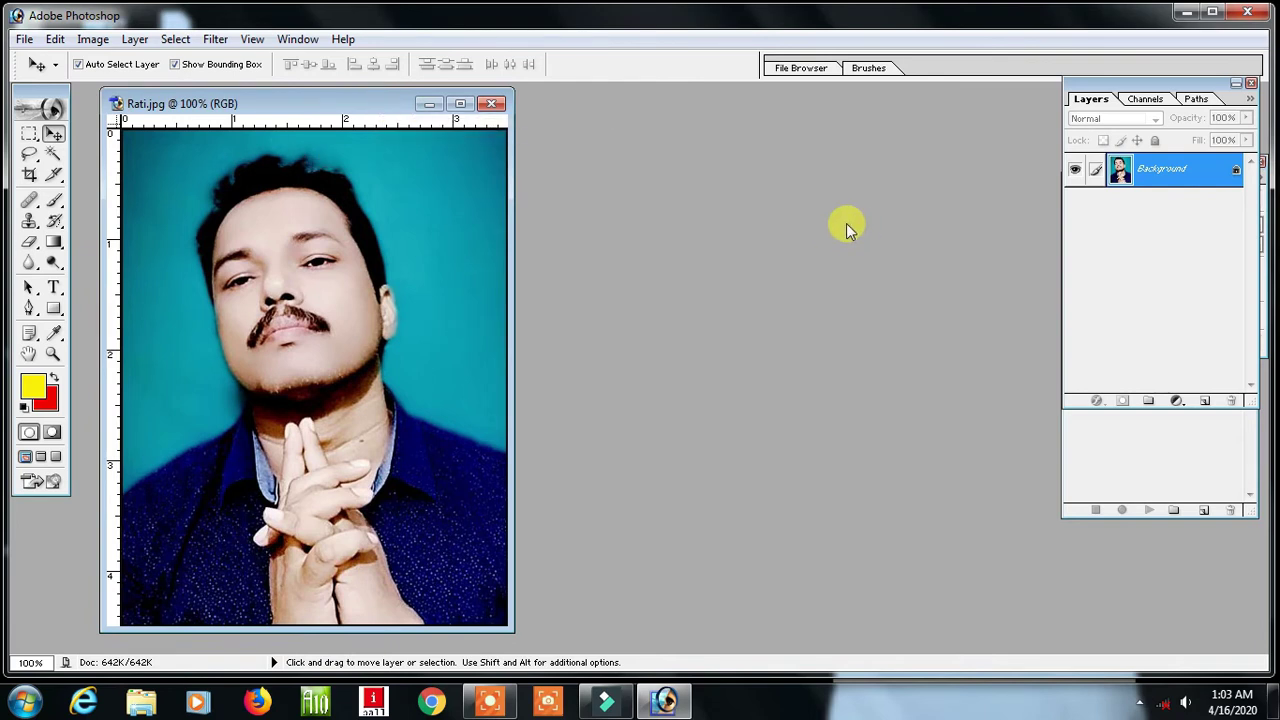
pyautogui.click(297, 40)
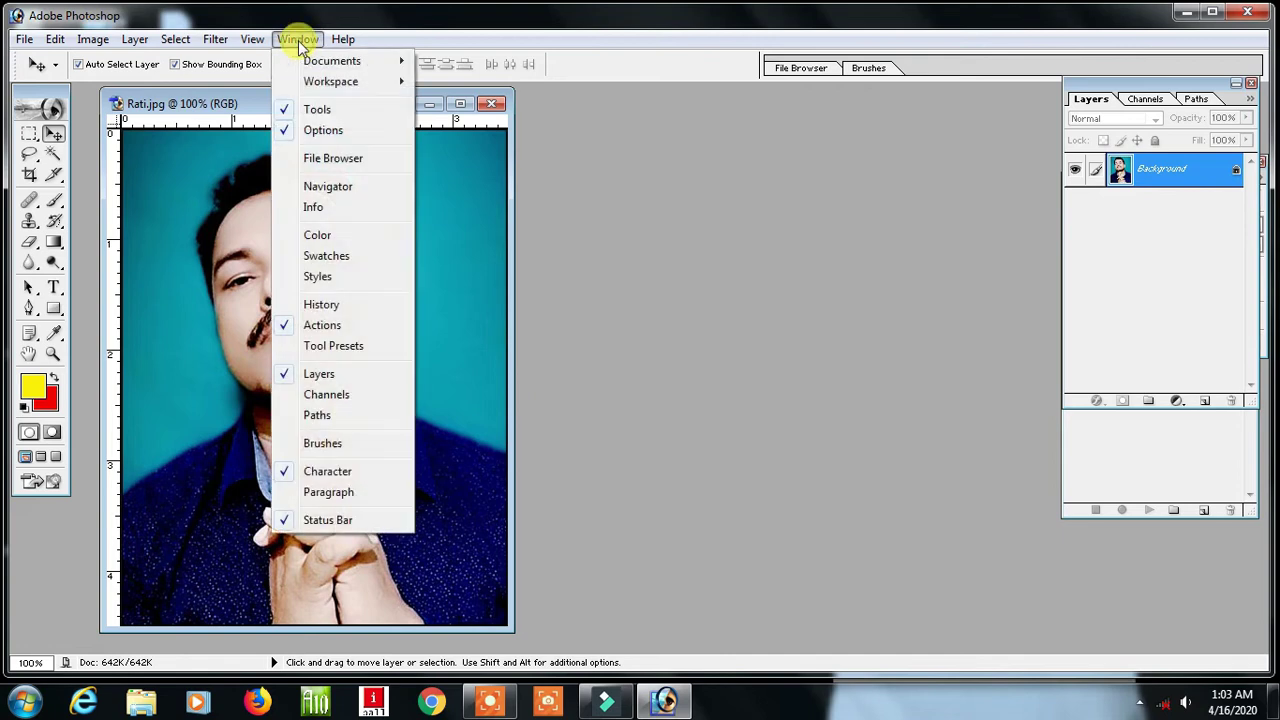
# Show the Actions panel and dock it beneath the Layers panel.
pyautogui.click(325, 330)
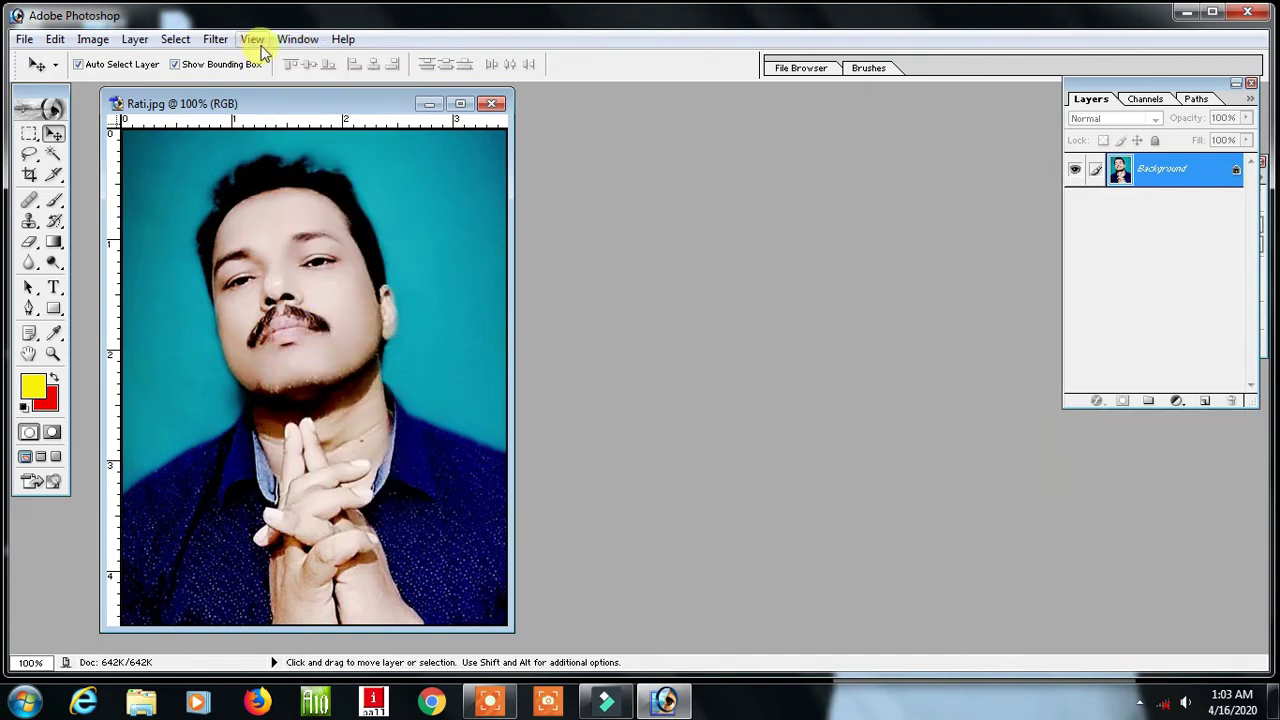
pyautogui.click(292, 40)
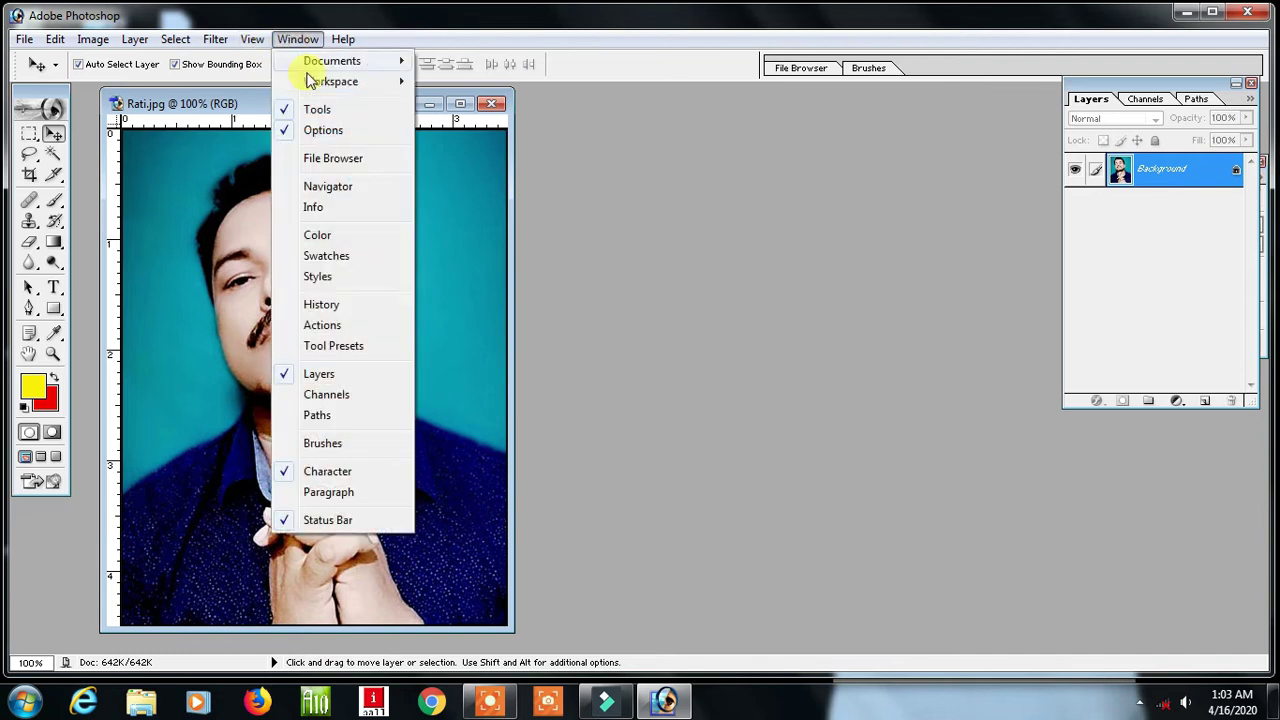
pyautogui.click(328, 328)
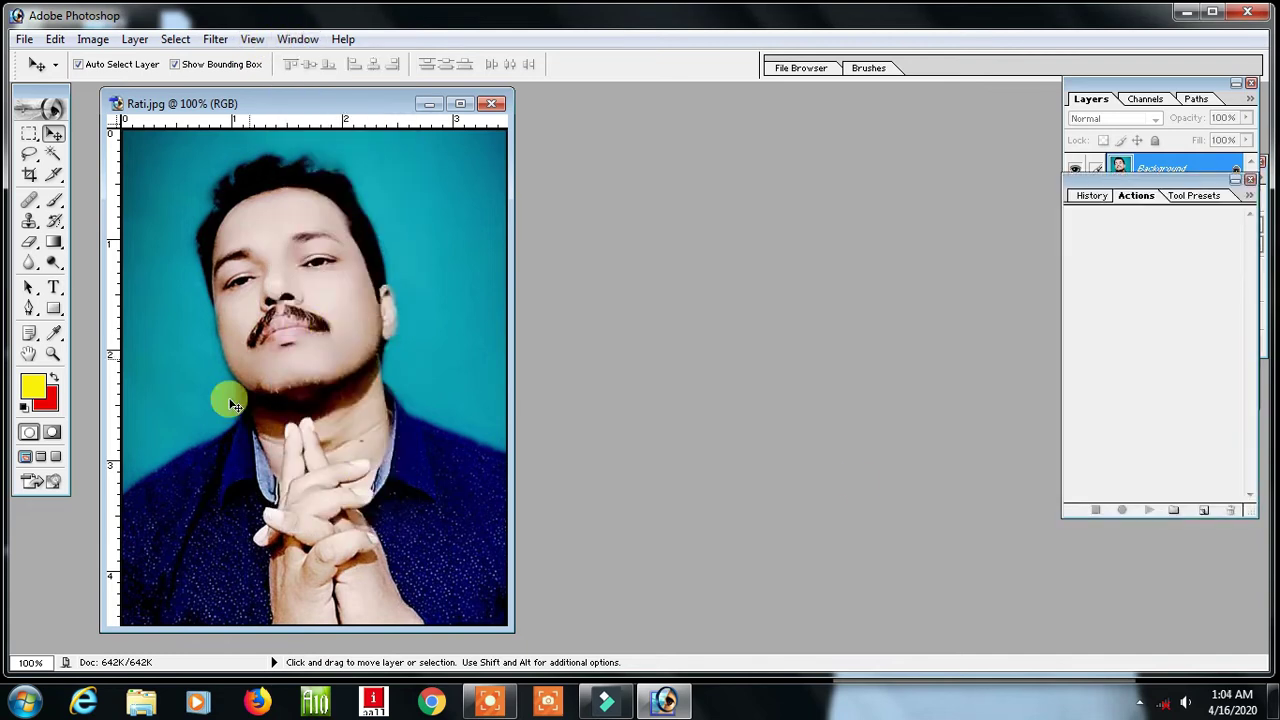
pyautogui.moveTo(1156, 176); pyautogui.dragTo(1172, 187)
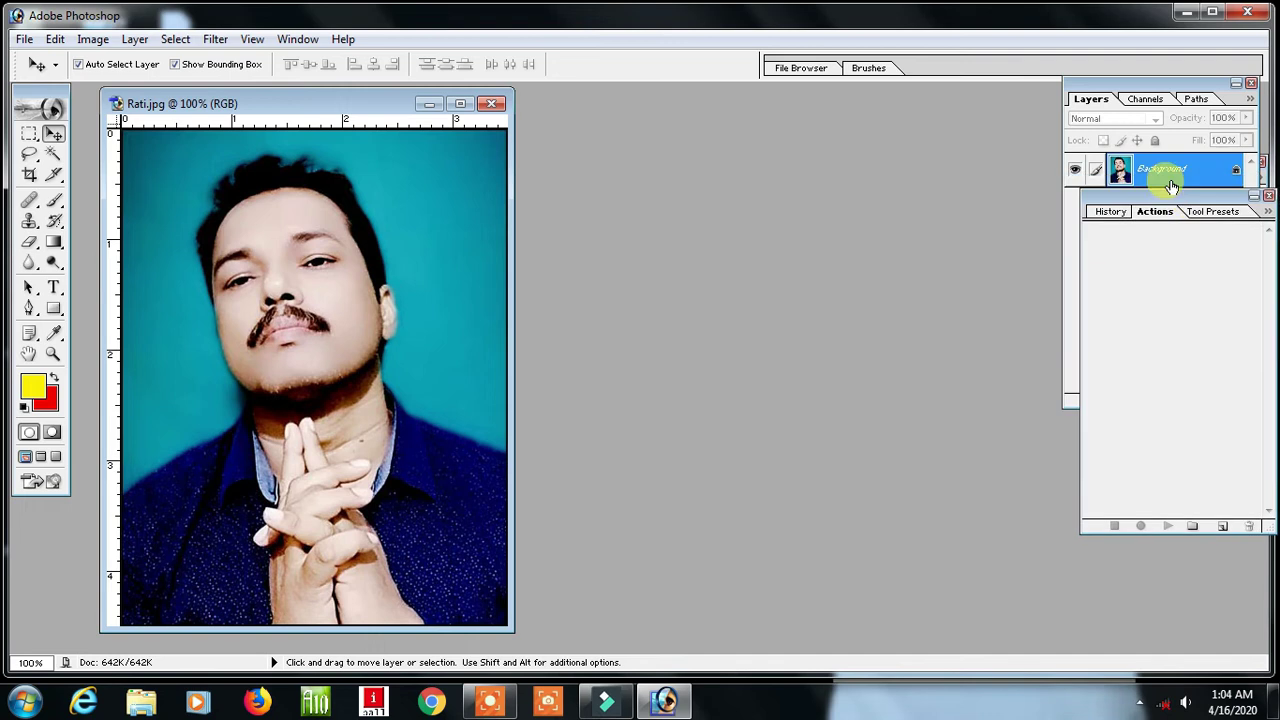
pyautogui.click(1172, 187)
pyautogui.click(1192, 428)
pyautogui.moveTo(1194, 191); pyautogui.dragTo(1178, 190)
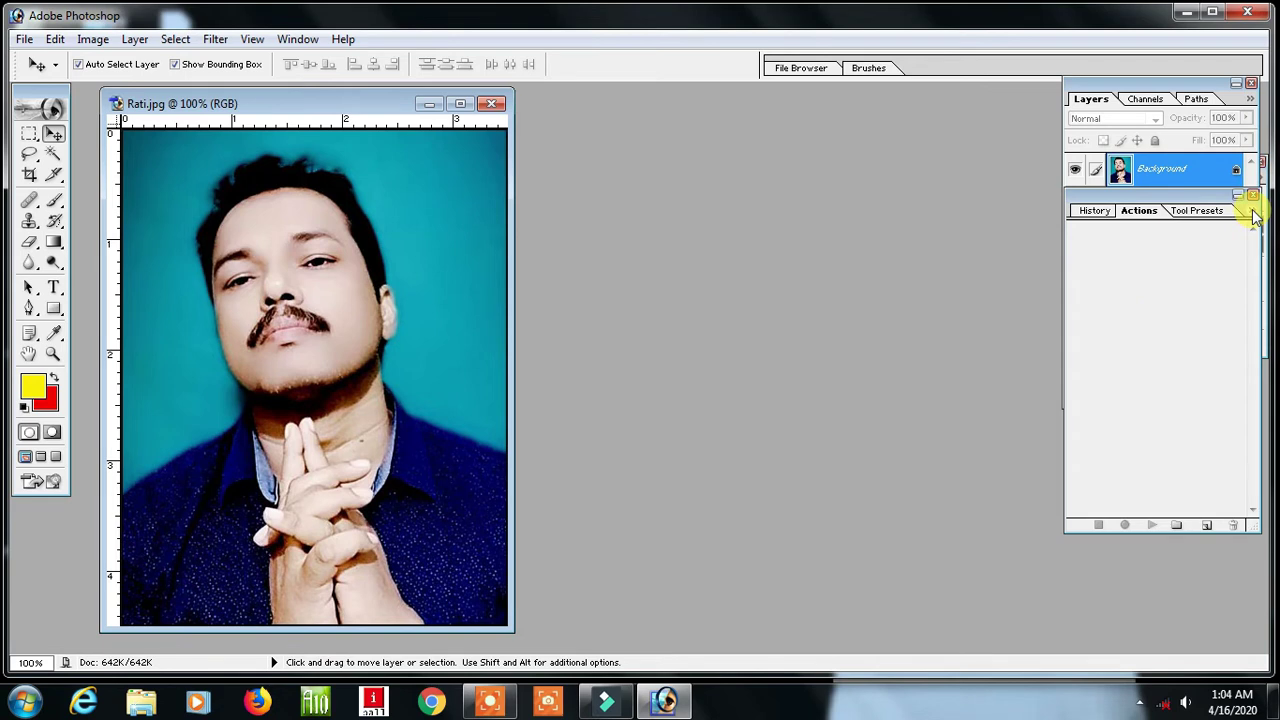
# Create a new empty action set named PP8.
pyautogui.click(1254, 215)
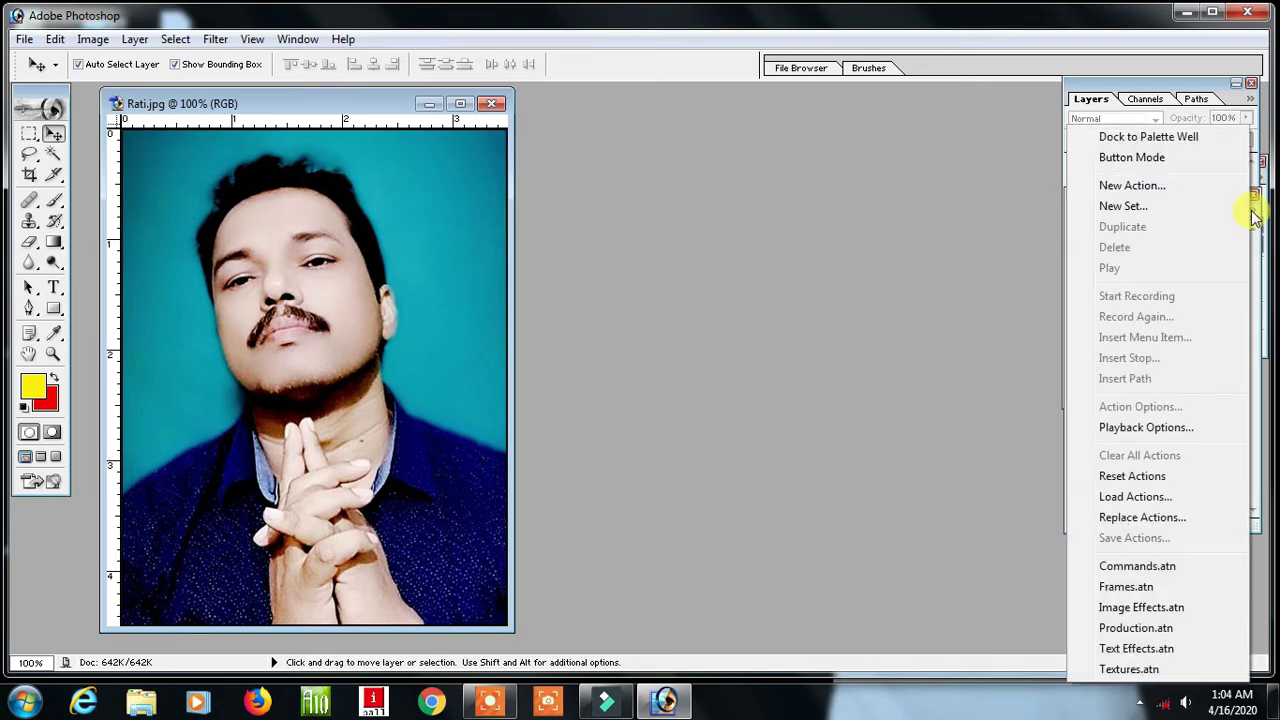
pyautogui.click(1134, 208)
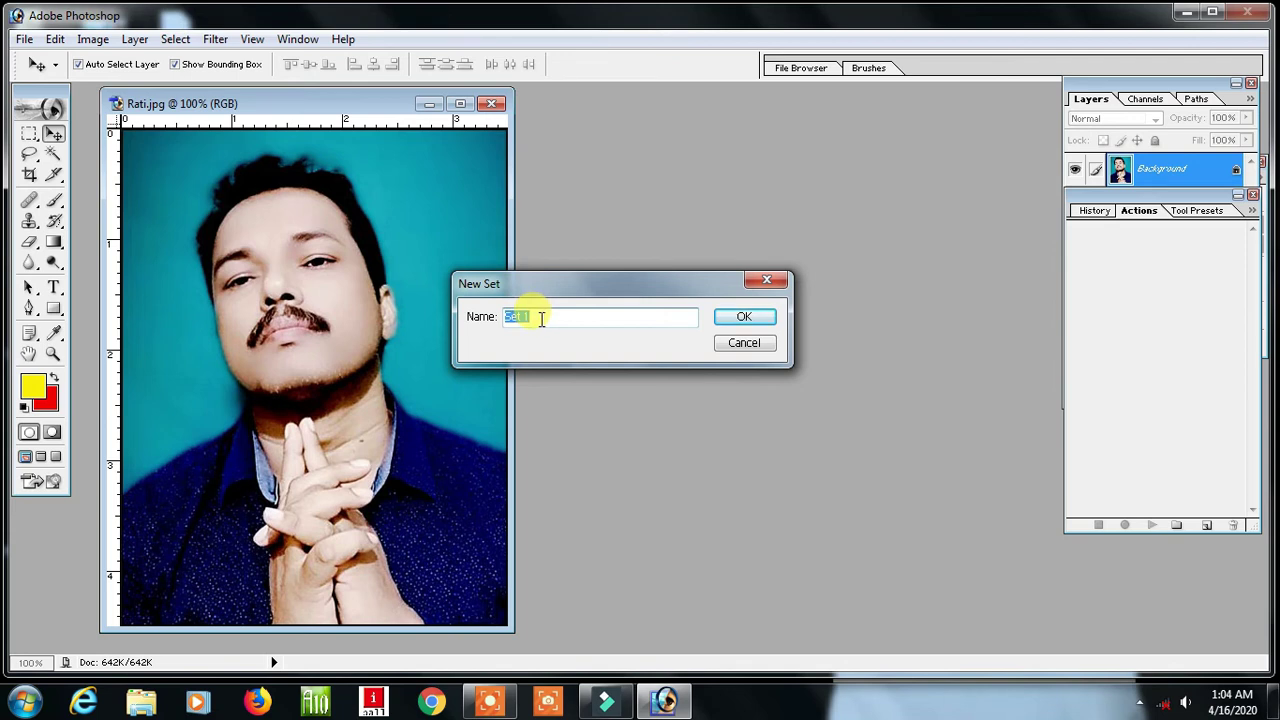
pyautogui.write('PP8')
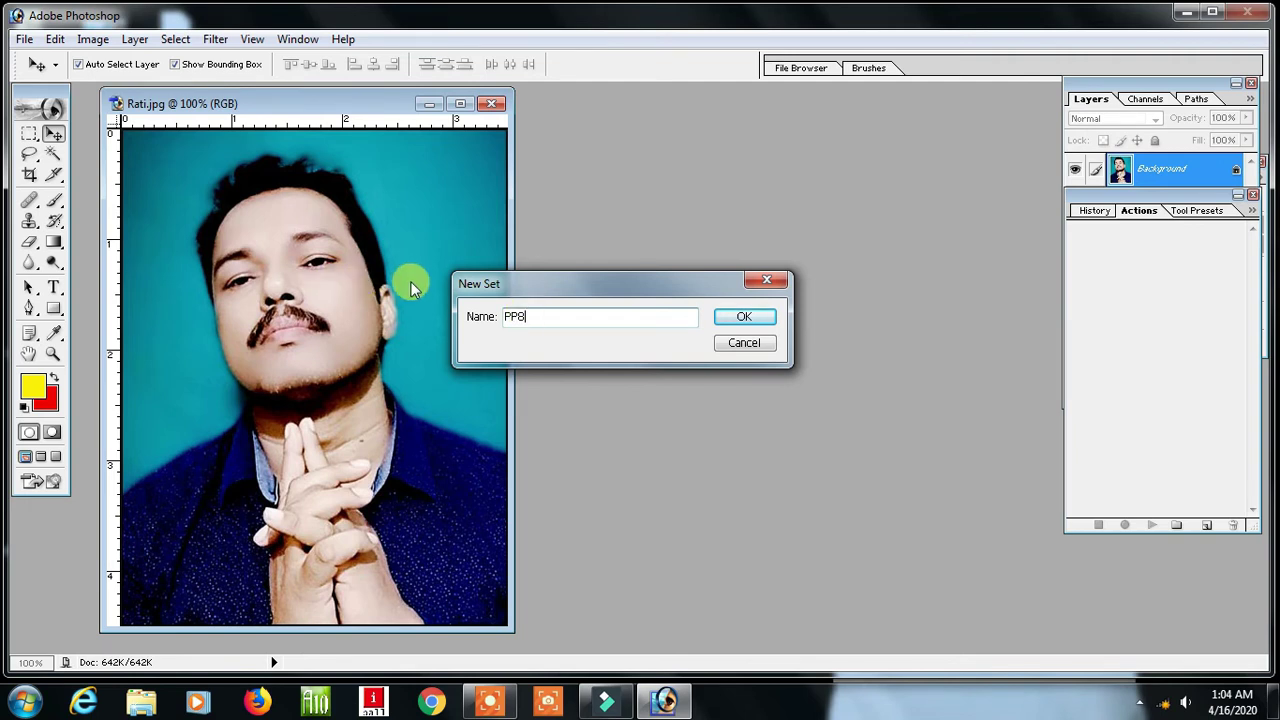
pyautogui.click(740, 318)
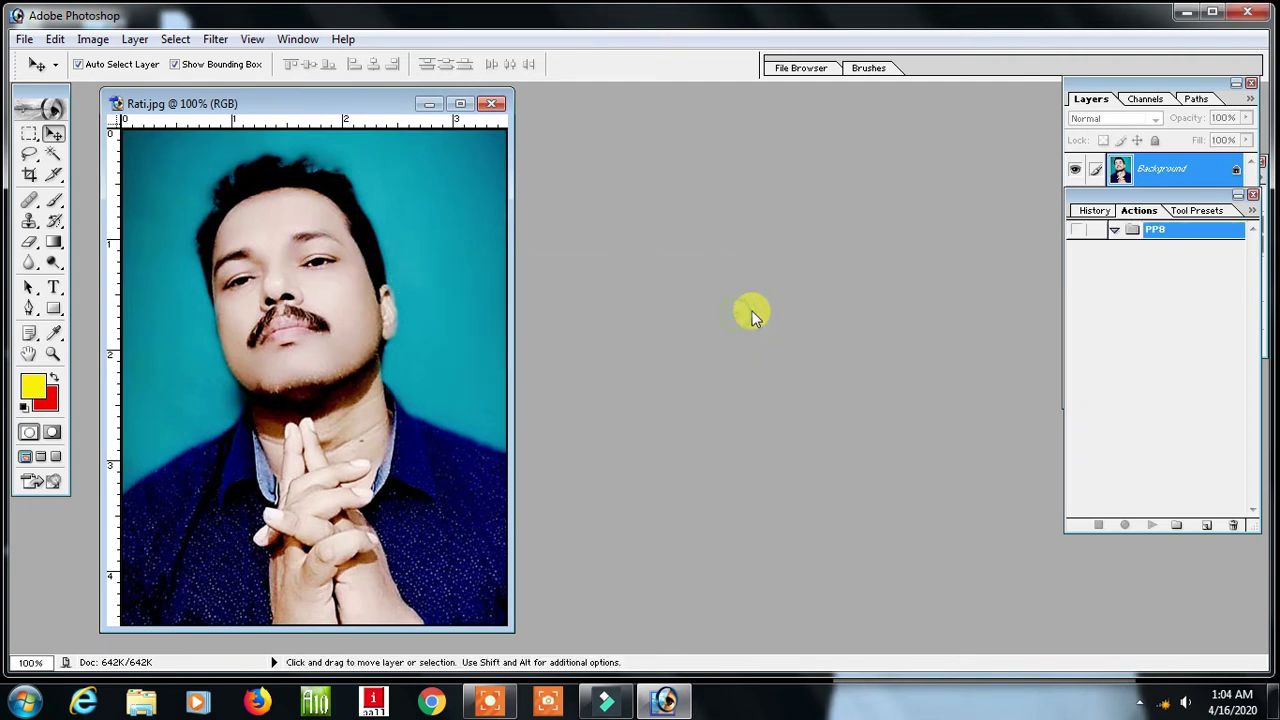
pyautogui.click(1256, 218)
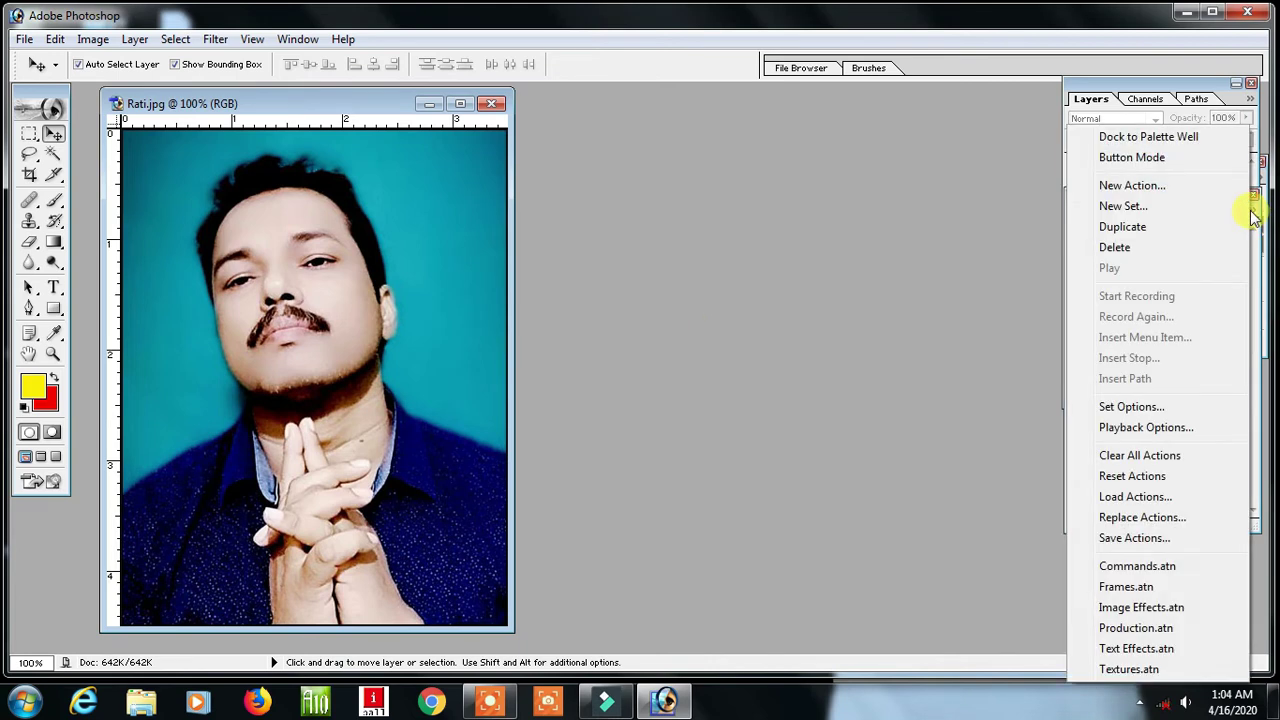
# Create Action 1 in PP8 with function key F2 and start recording it.
pyautogui.click(1150, 188)
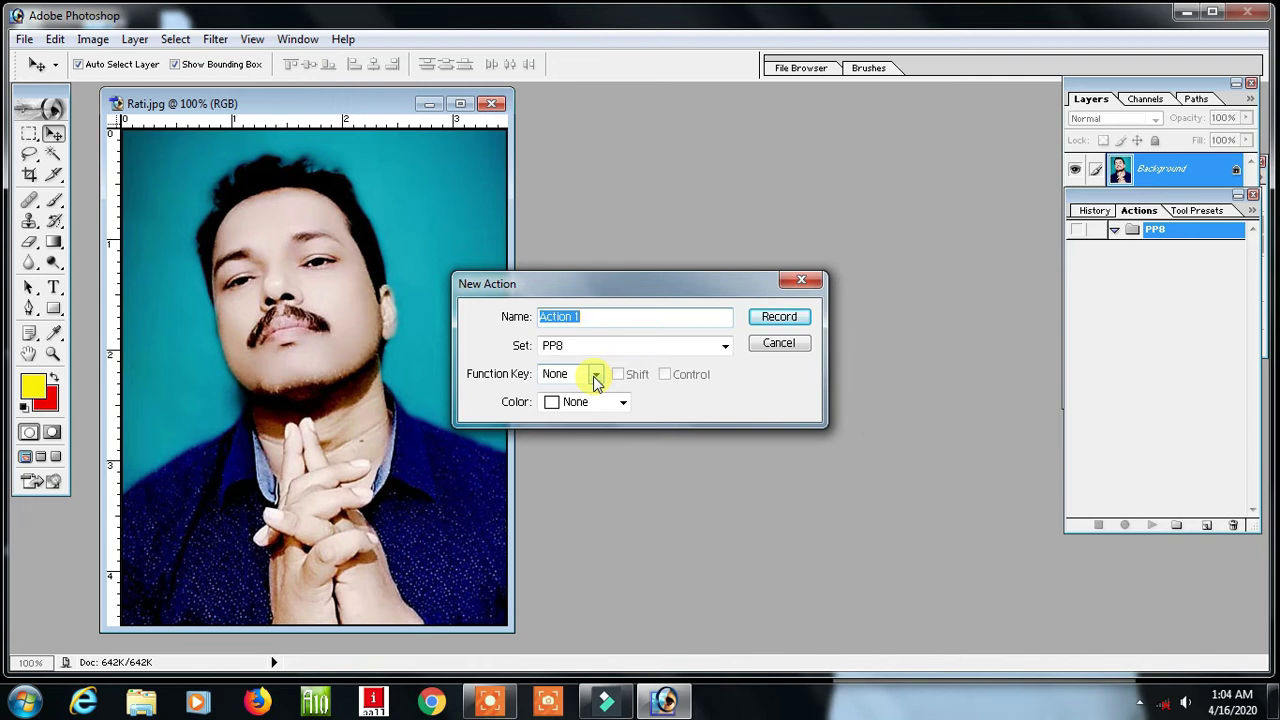
pyautogui.click(595, 374)
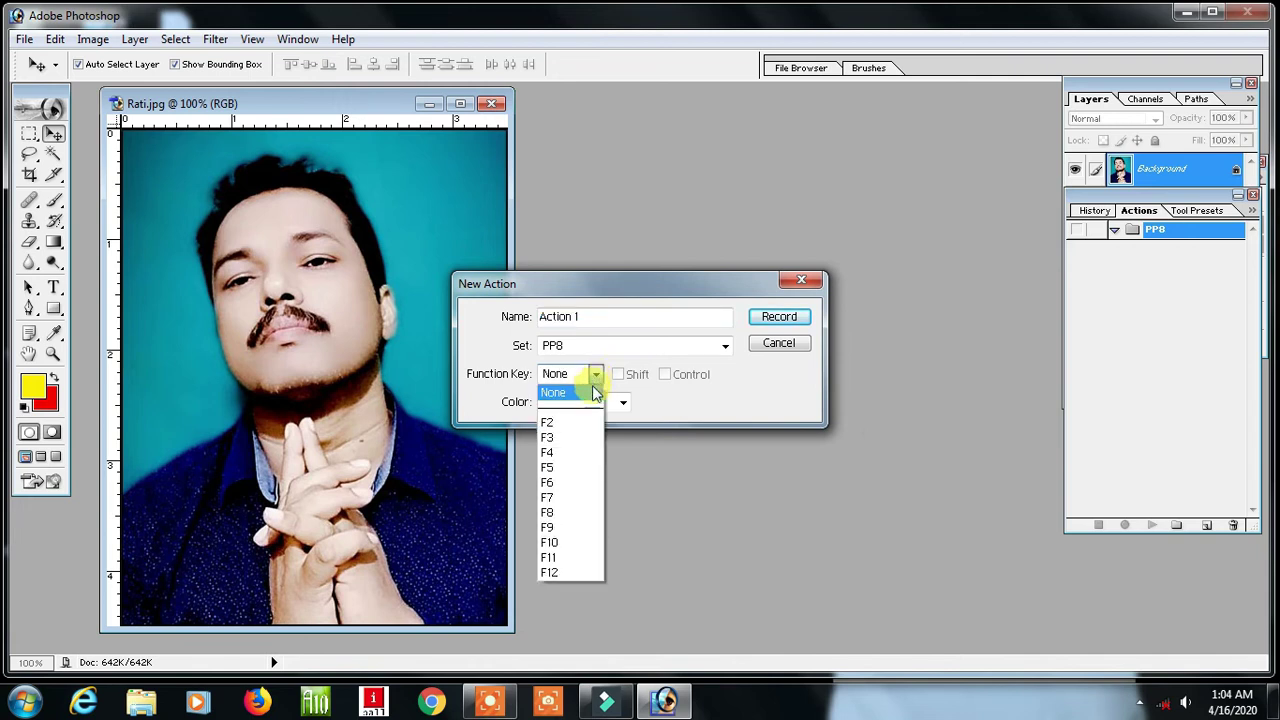
pyautogui.click(558, 425)
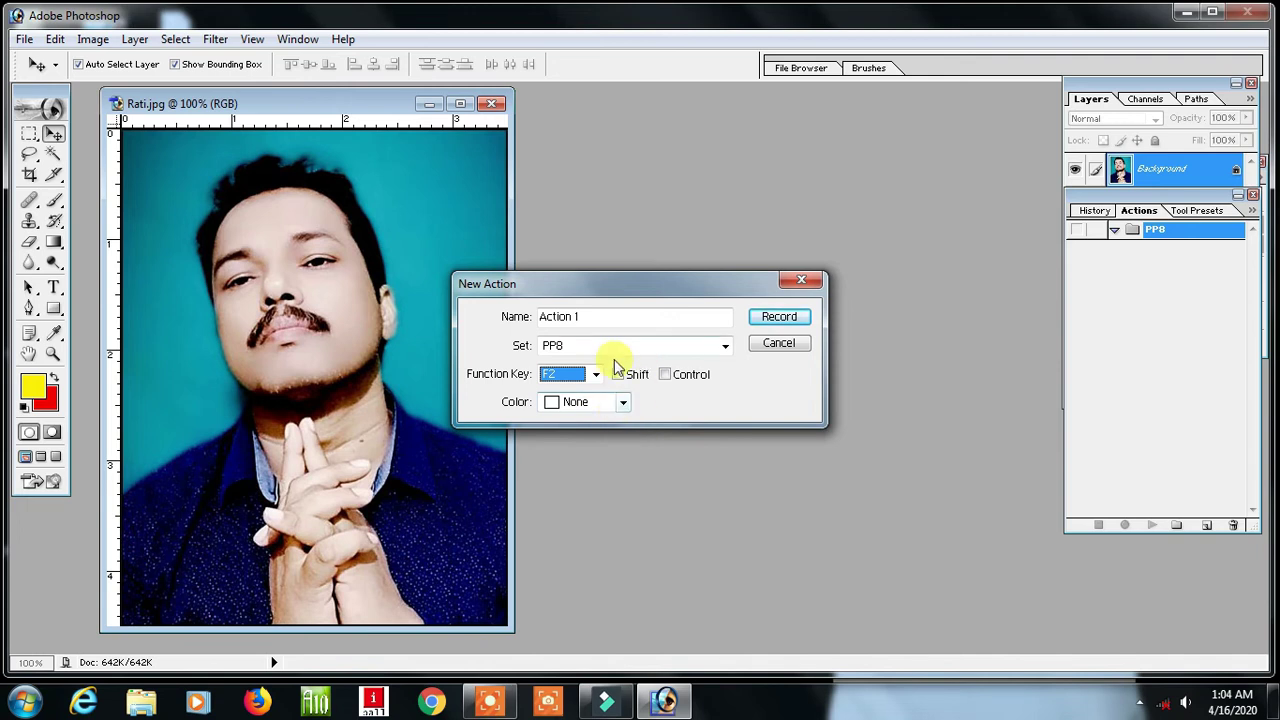
pyautogui.click(779, 317)
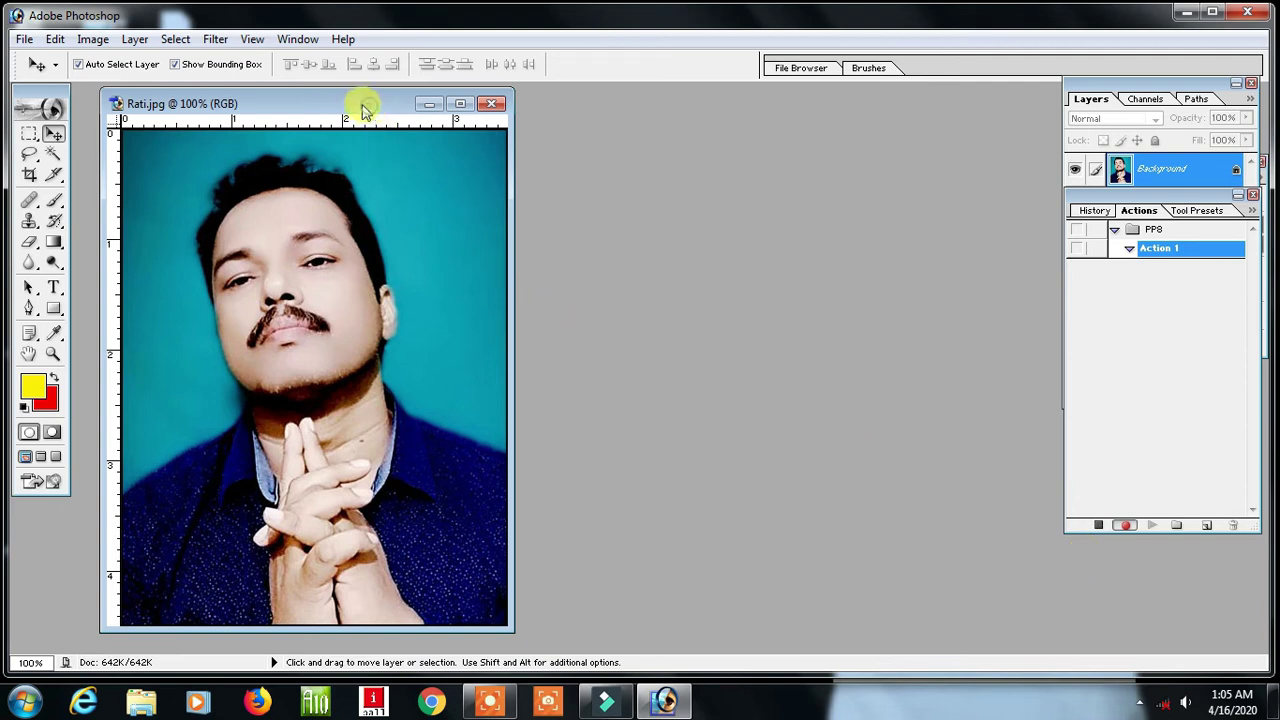
# Create a blank 4 × 6 inch, 300 ppi document from the preset and place it beside the photo.
pyautogui.moveTo(364, 108); pyautogui.dragTo(355, 109)
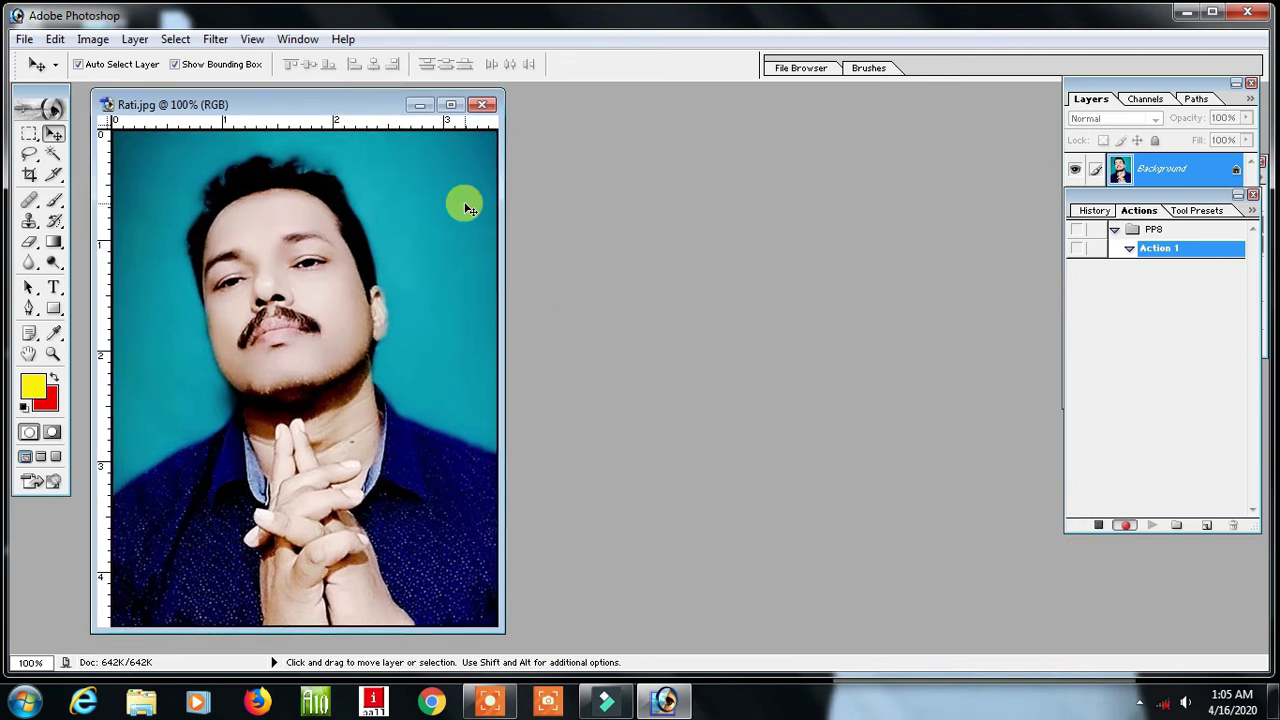
pyautogui.hotkey('ctrl', 'n')
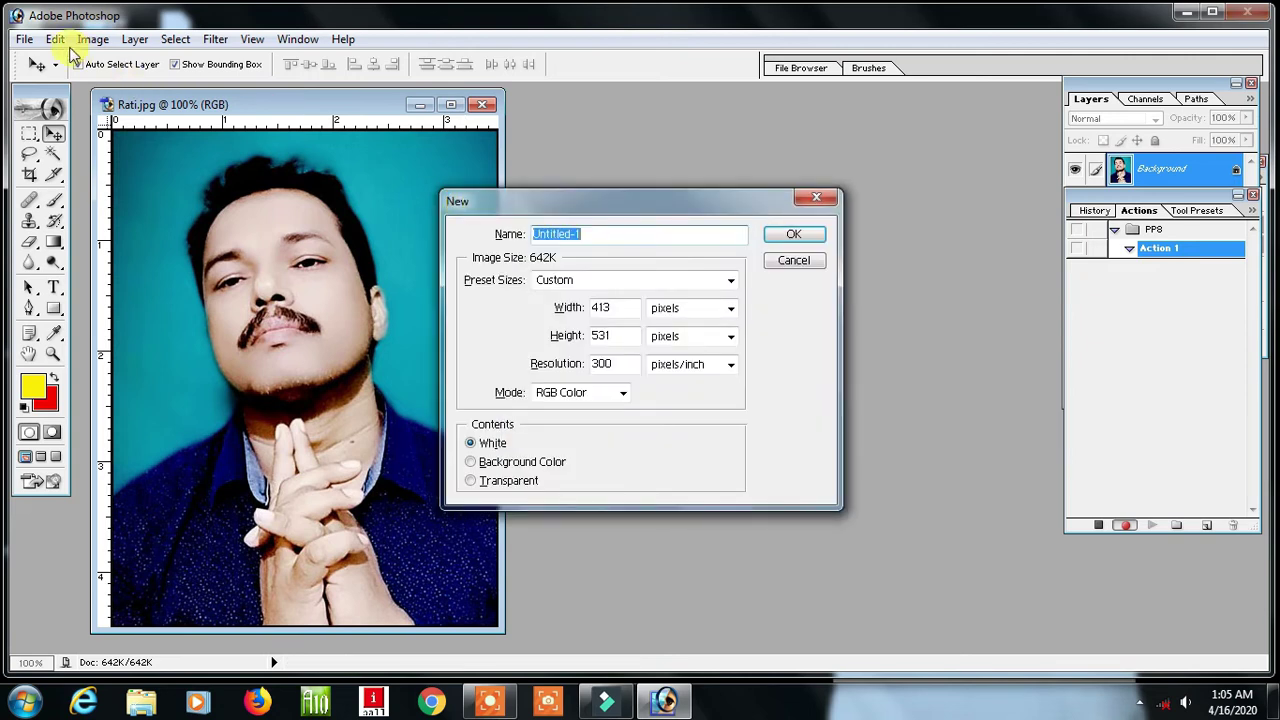
pyautogui.click(24, 39)
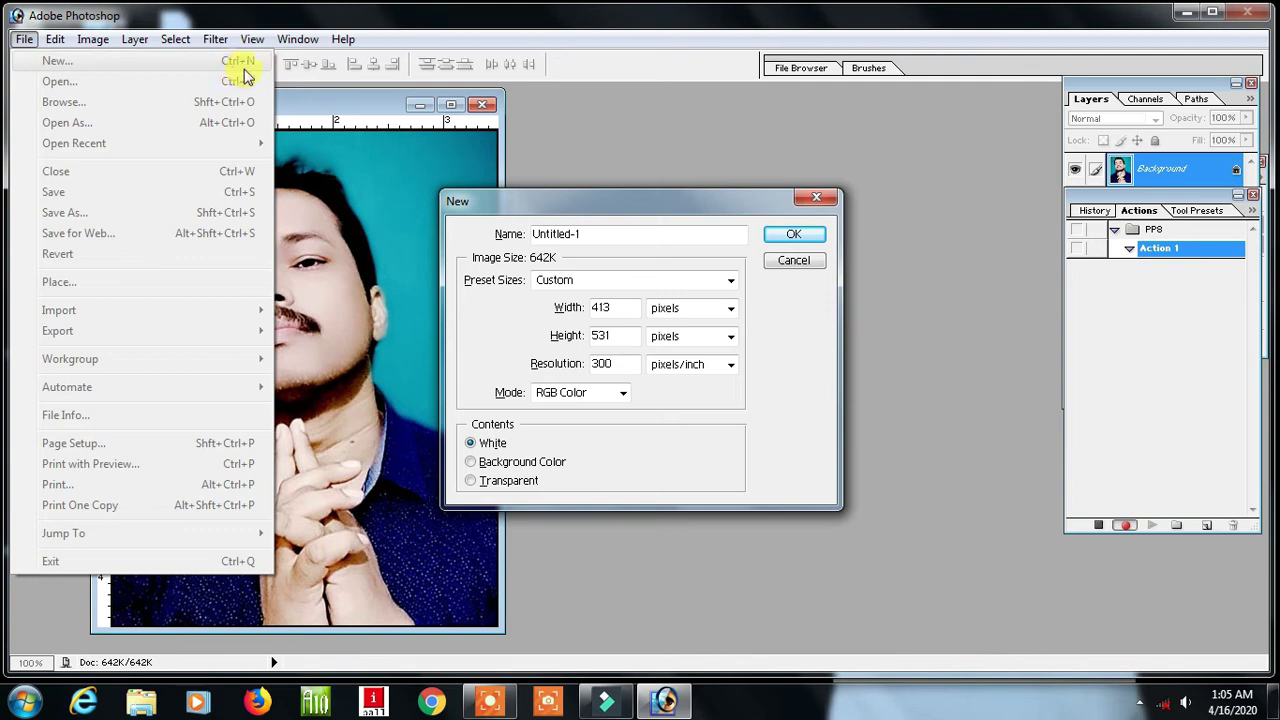
pyautogui.click(639, 196)
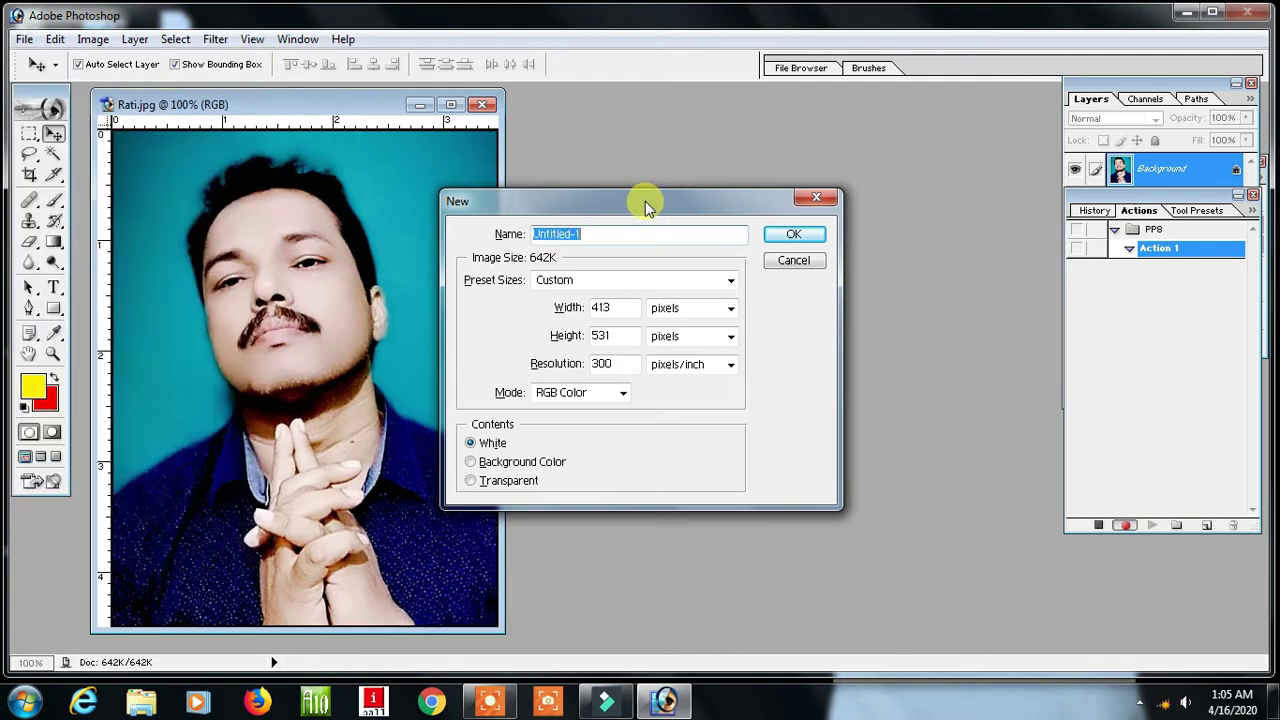
pyautogui.moveTo(645, 201); pyautogui.dragTo(664, 208)
pyautogui.click(748, 291)
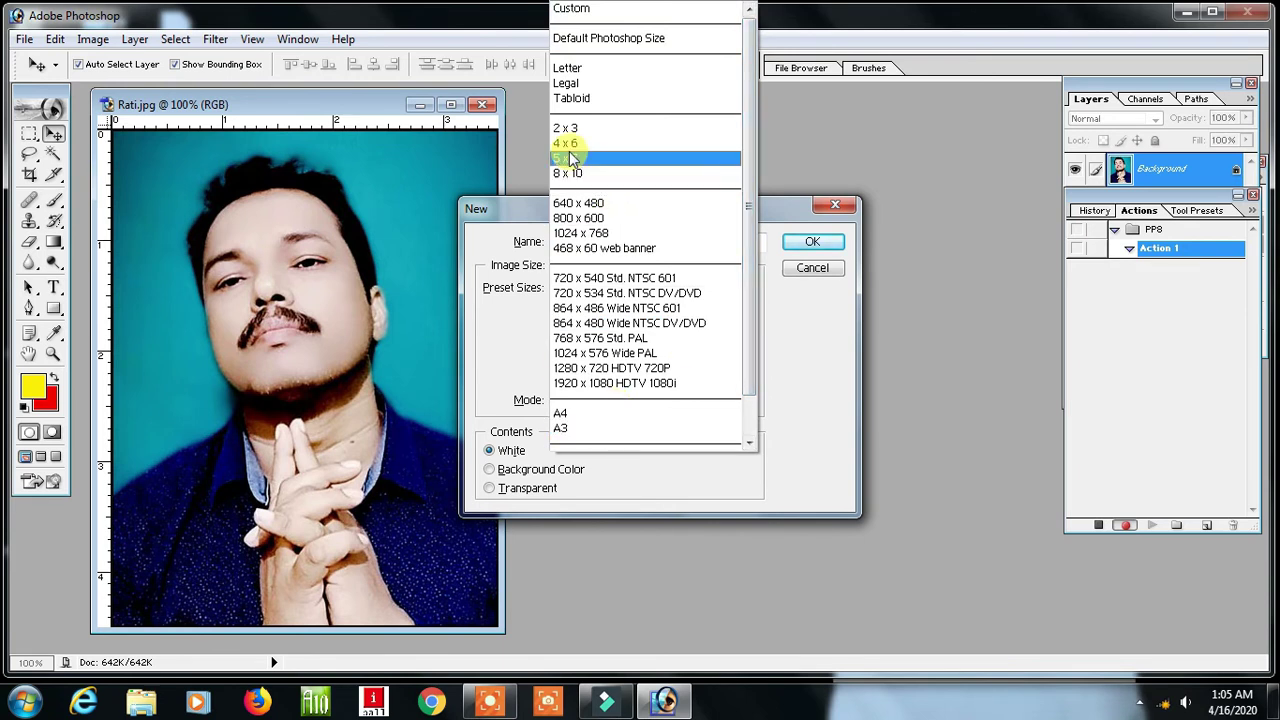
pyautogui.click(567, 143)
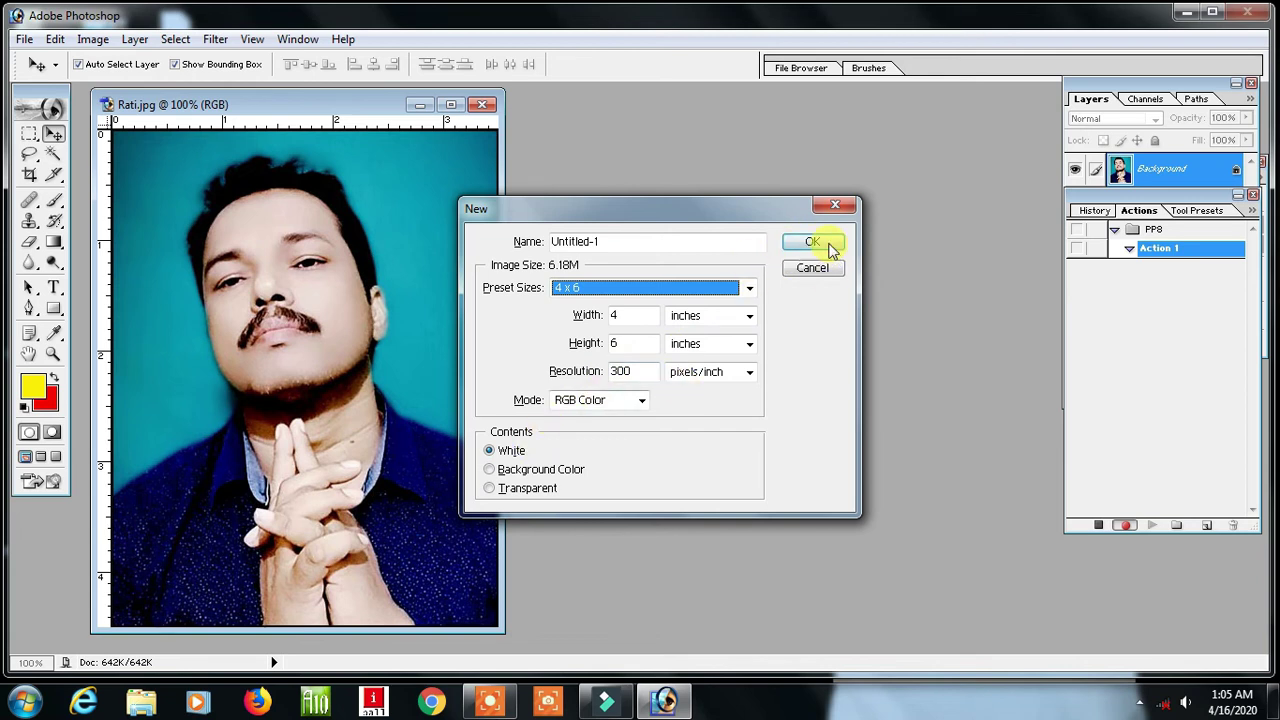
pyautogui.click(812, 242)
pyautogui.moveTo(286, 114); pyautogui.dragTo(706, 129)
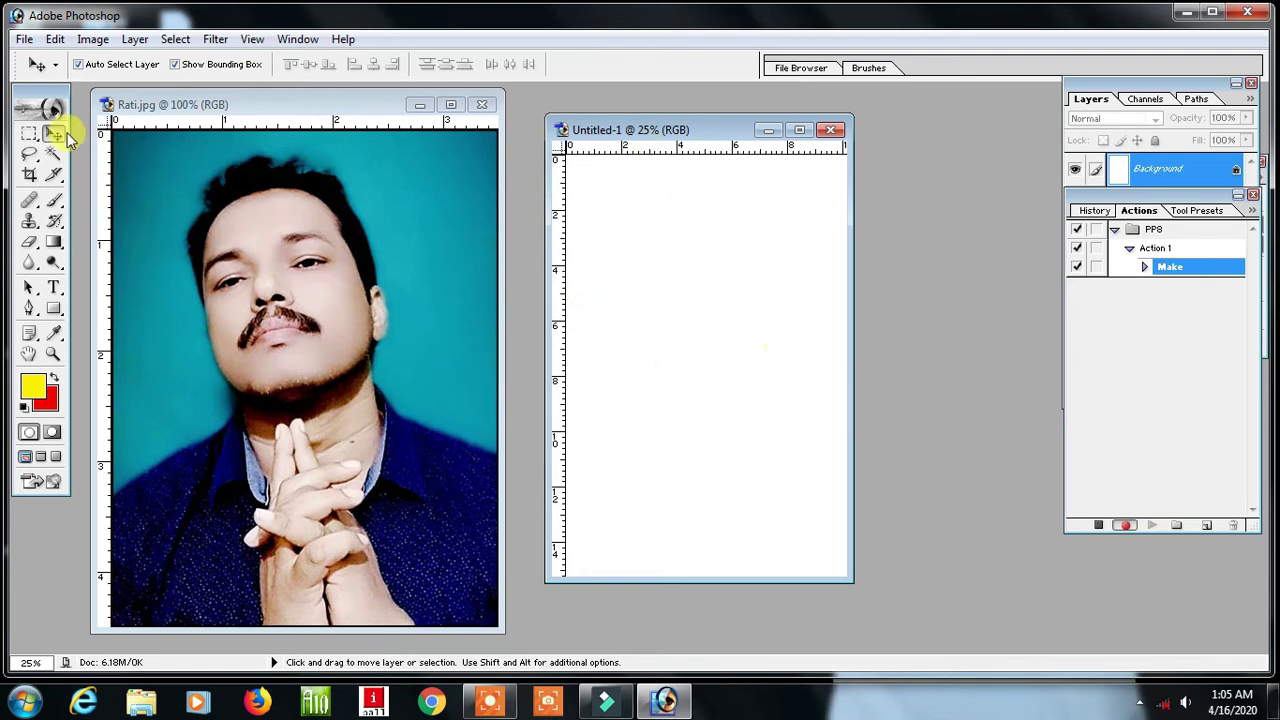
pyautogui.click(91, 41)
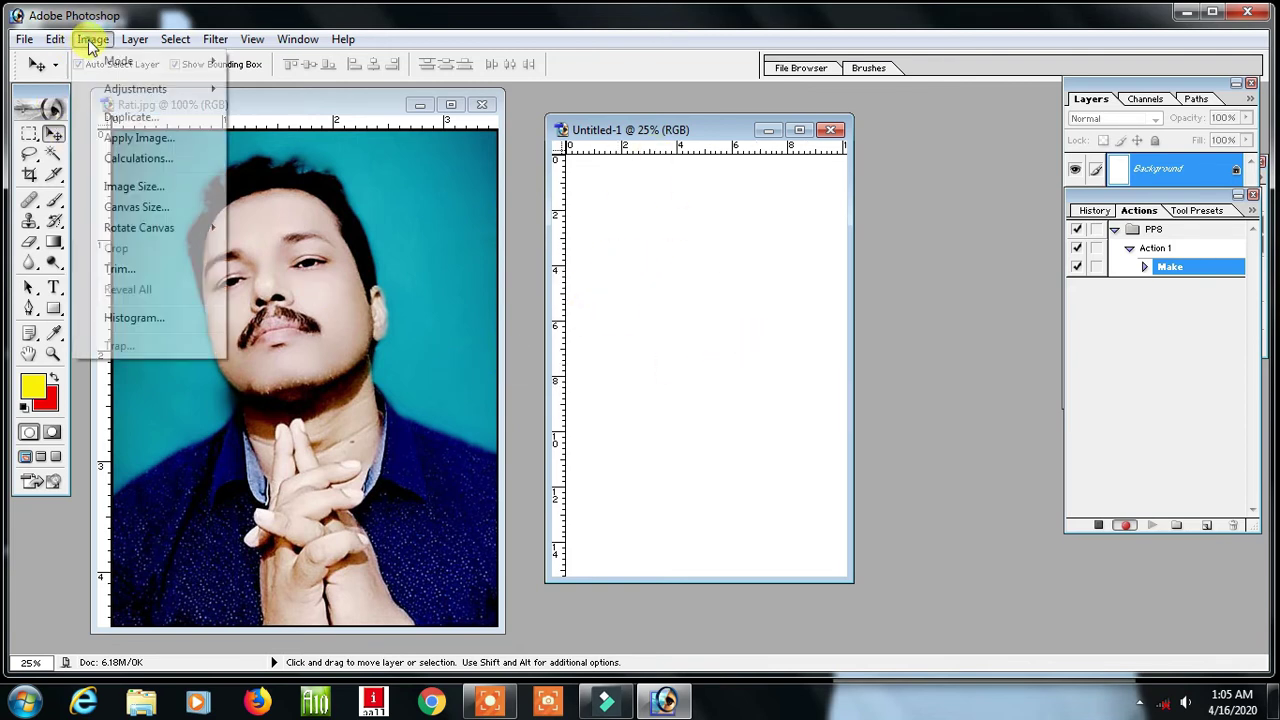
# Rotate the new sheet 90° clockwise to landscape and reposition its window.
pyautogui.moveTo(139, 228)
pyautogui.click(278, 256)
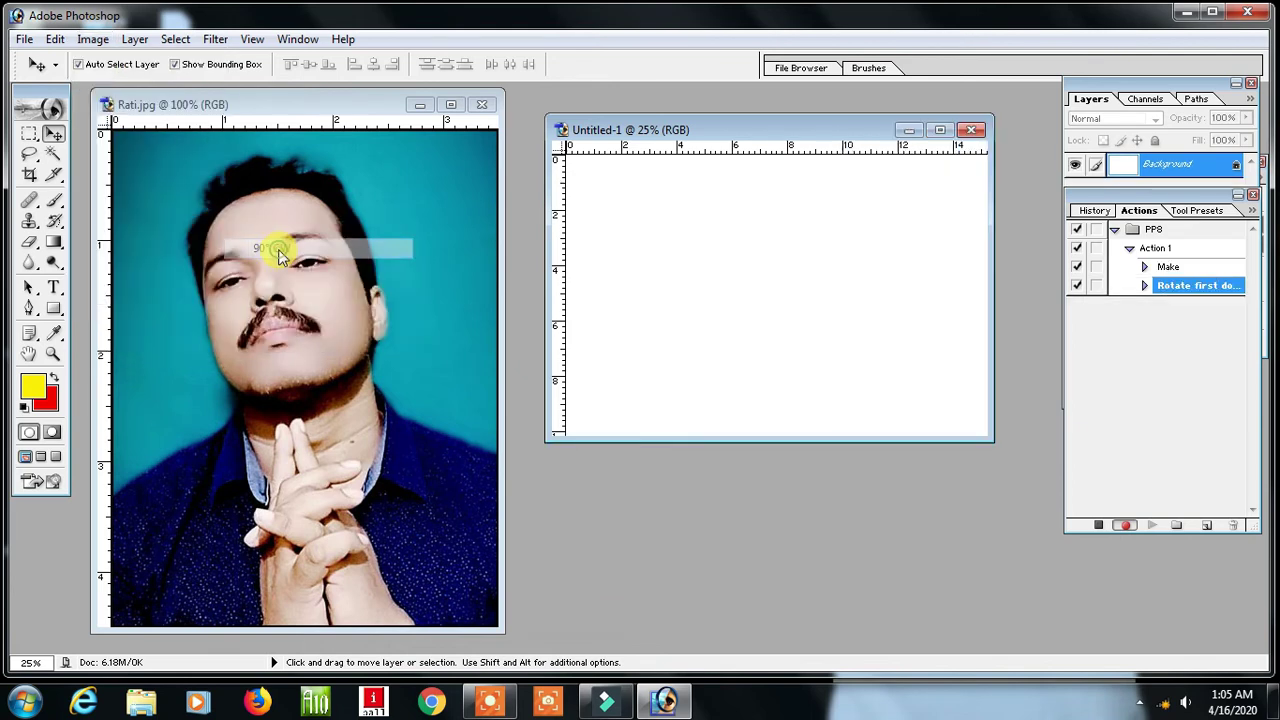
pyautogui.moveTo(749, 129)
pyautogui.mouseDown()
pyautogui.moveTo(675, 188)
pyautogui.moveTo(671, 178)
pyautogui.mouseUp()
pyautogui.moveTo(904, 481); pyautogui.dragTo(943, 514)
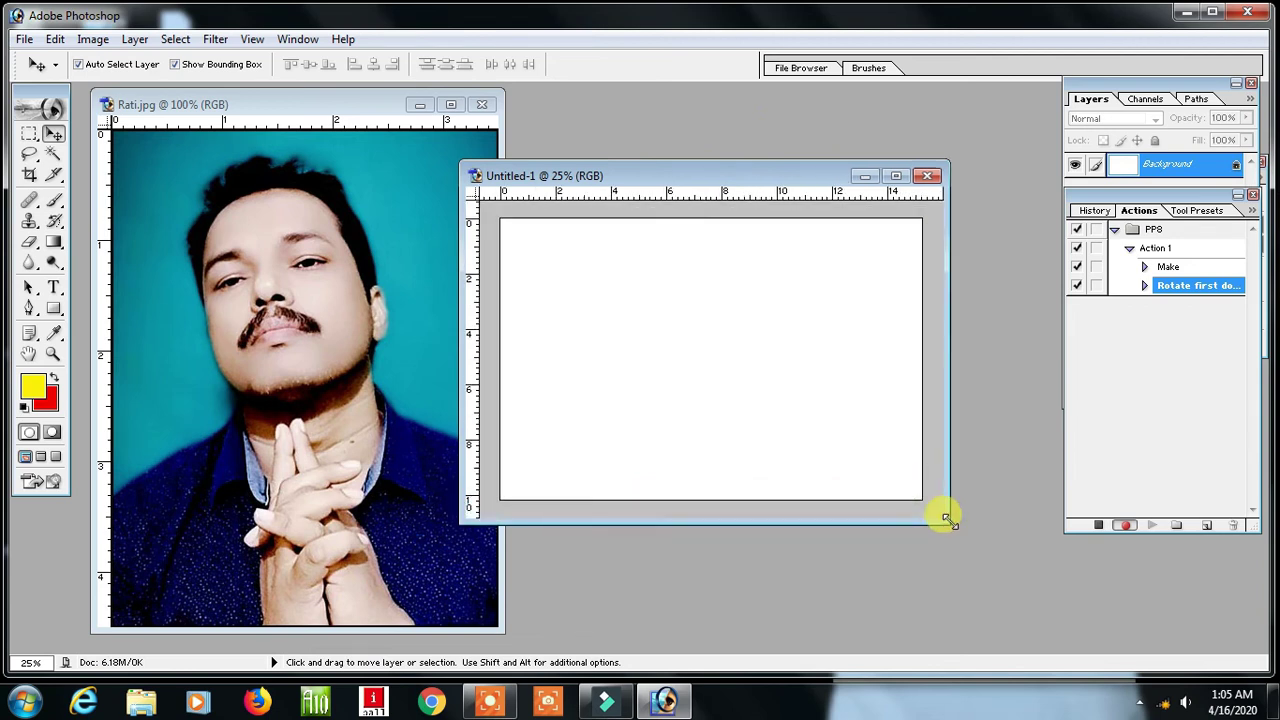
pyautogui.moveTo(786, 184); pyautogui.dragTo(795, 180)
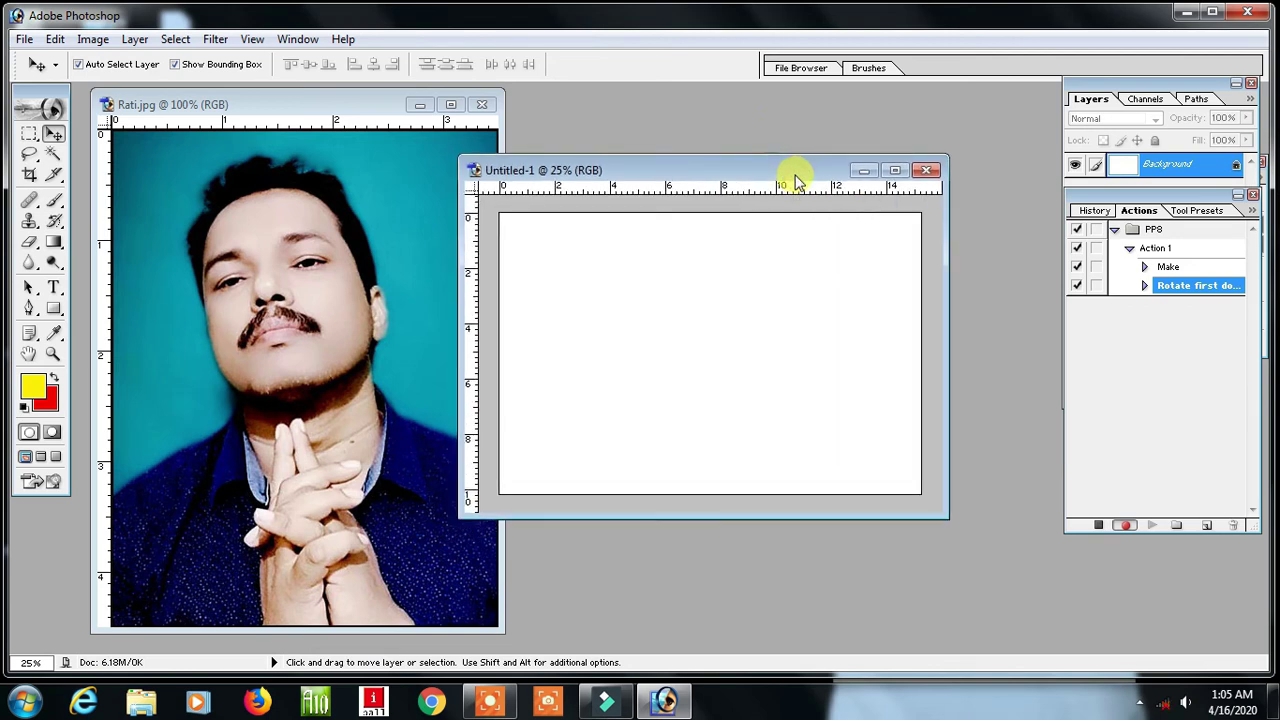
# Copy the whole Rati.jpg photo and paste it onto the sheet as Layer 1.
pyautogui.click(330, 104)
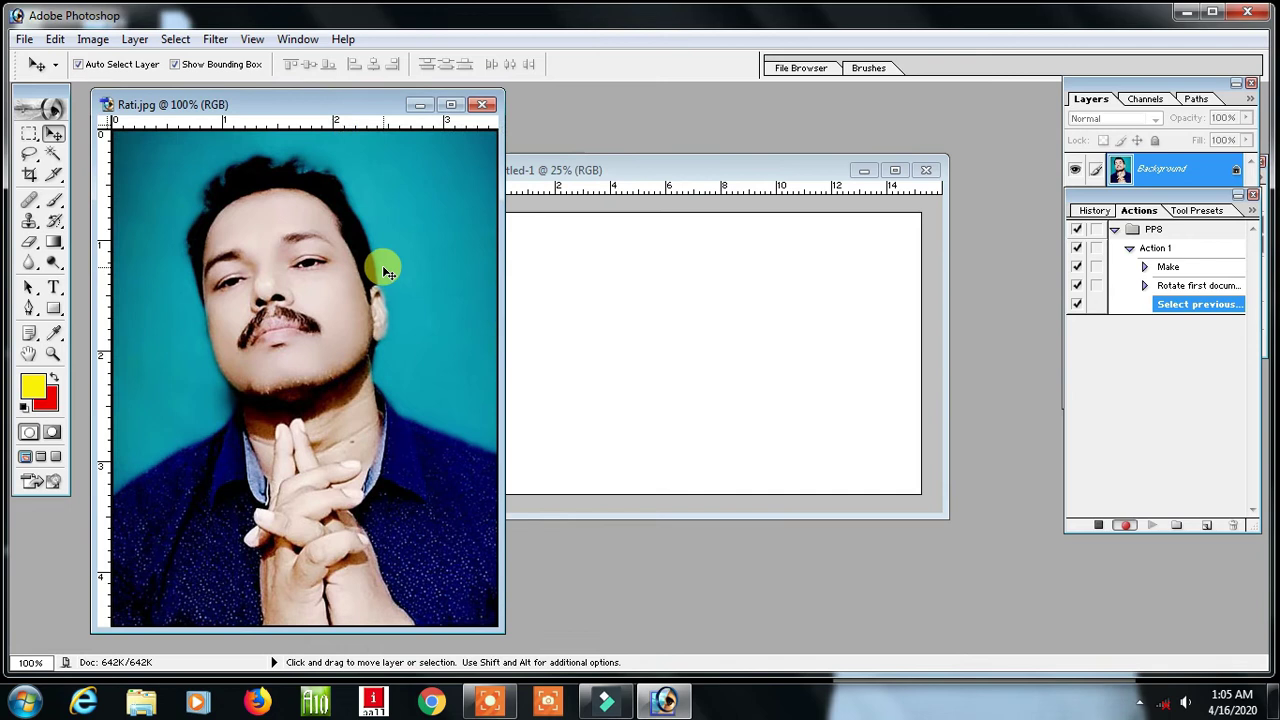
pyautogui.hotkey('ctrl', 'a')
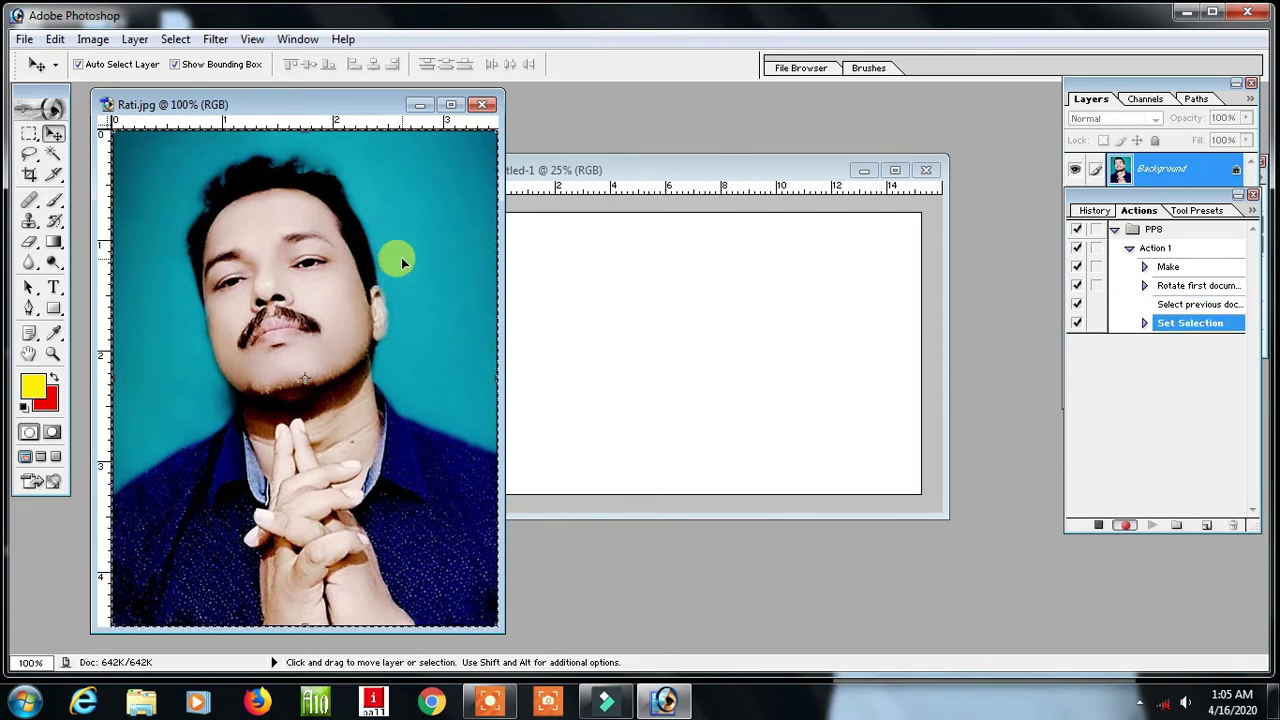
pyautogui.hotkey('ctrl', 'c')
pyautogui.click(725, 172)
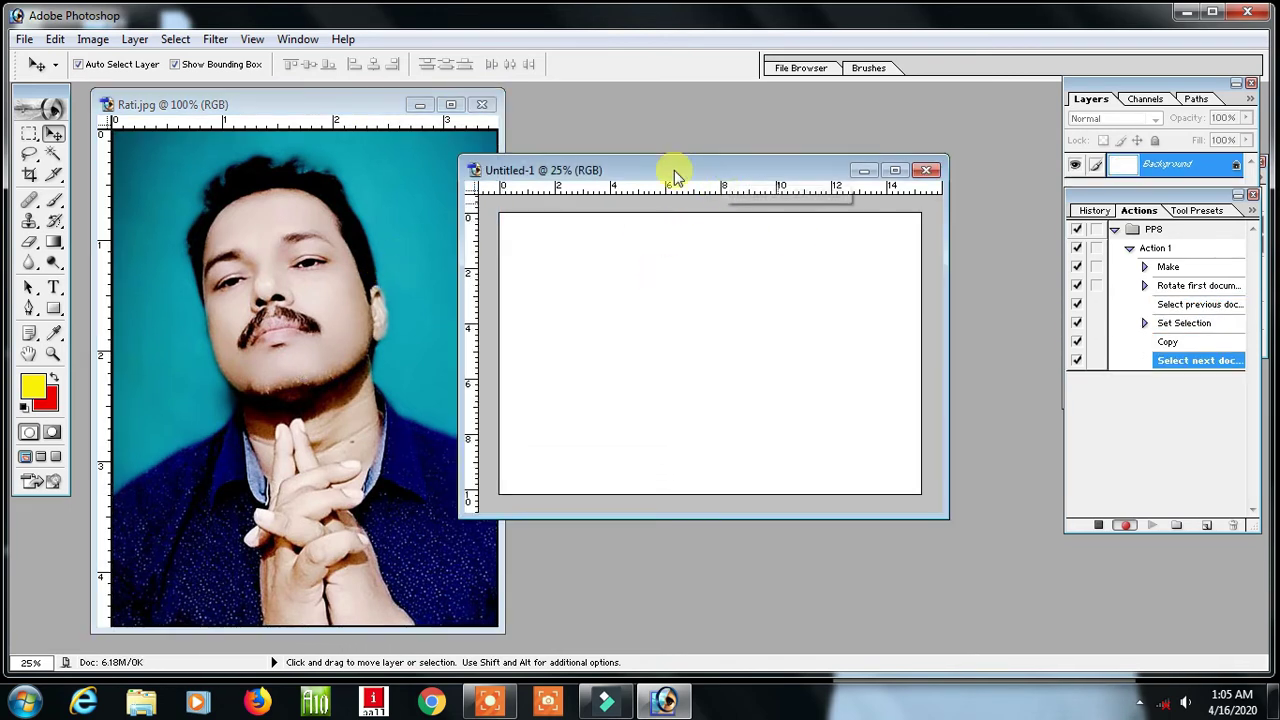
pyautogui.hotkey('ctrl', 'v')
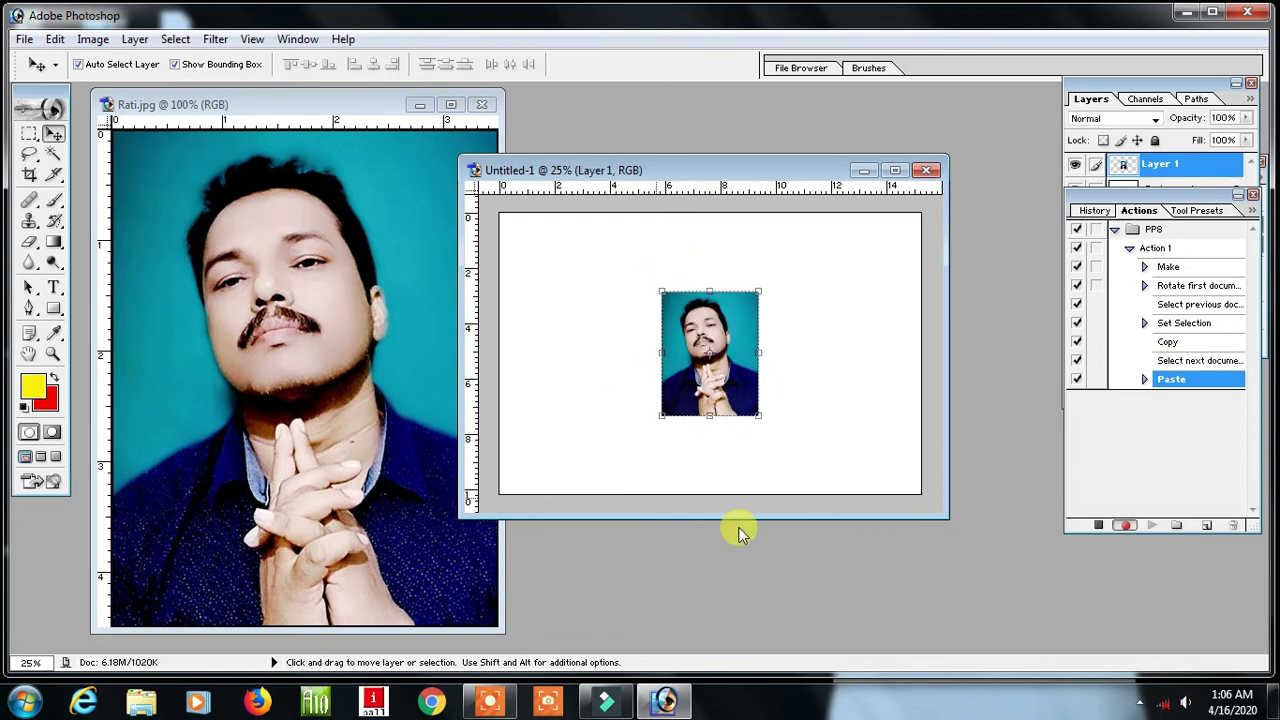
pyautogui.doubleClick(1157, 82)
pyautogui.click(1097, 404)
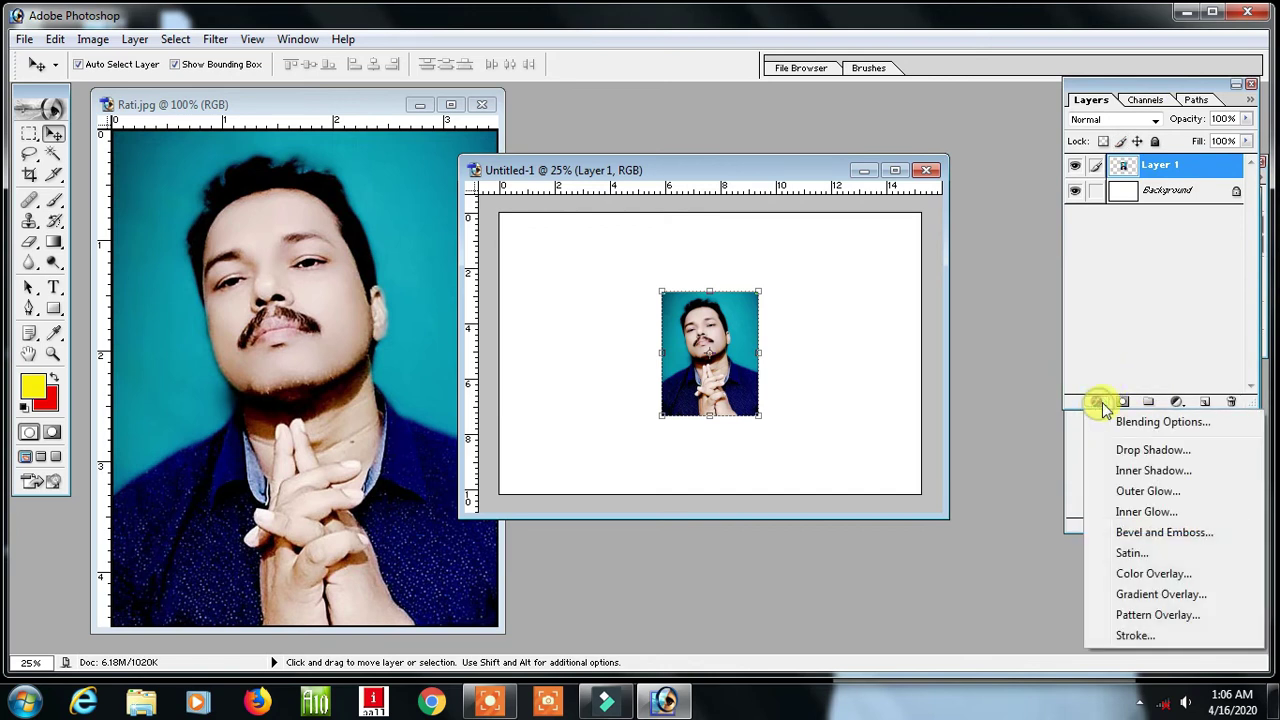
# Give Layer 1 a 3 px outside stroke border in black.
pyautogui.click(1133, 637)
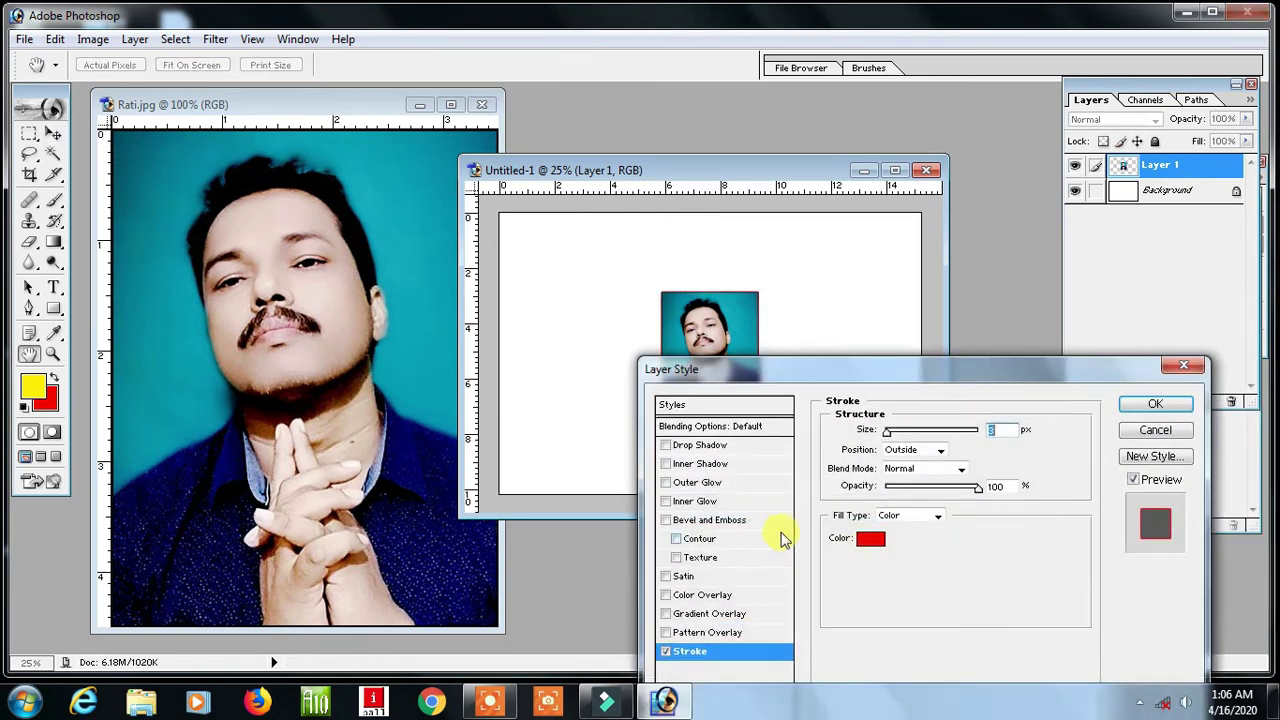
pyautogui.click(871, 540)
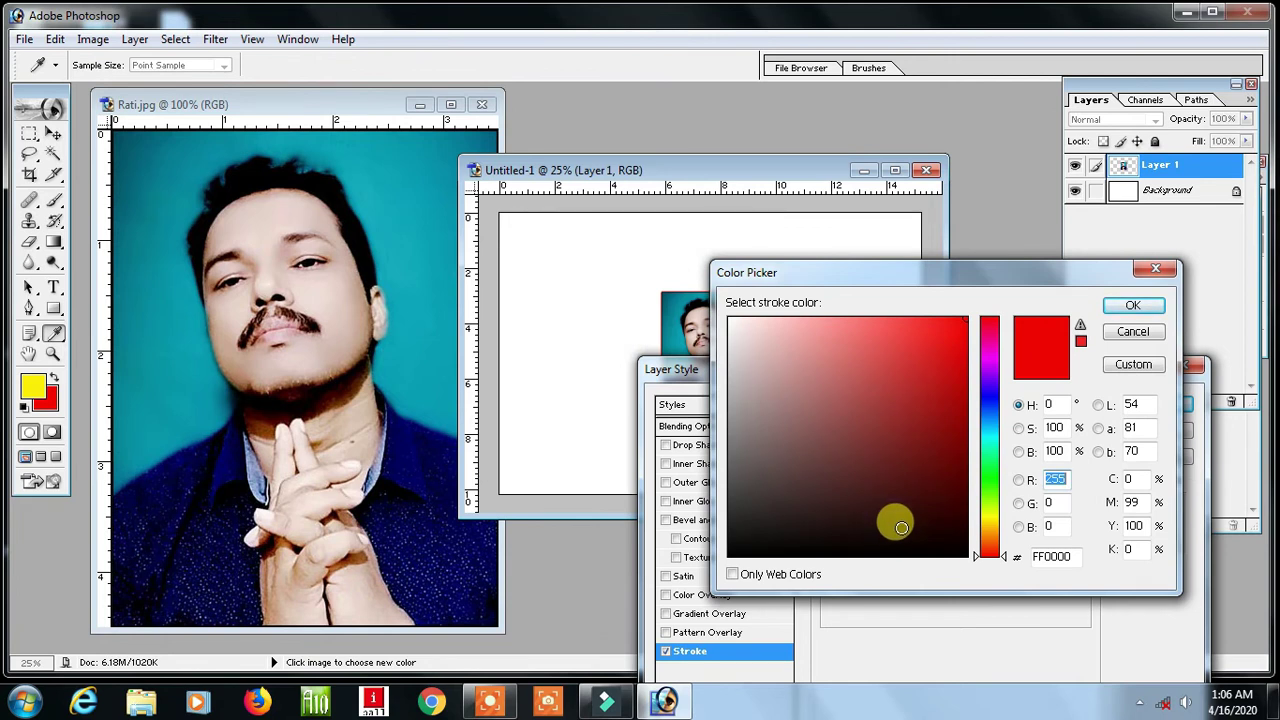
pyautogui.write('0')
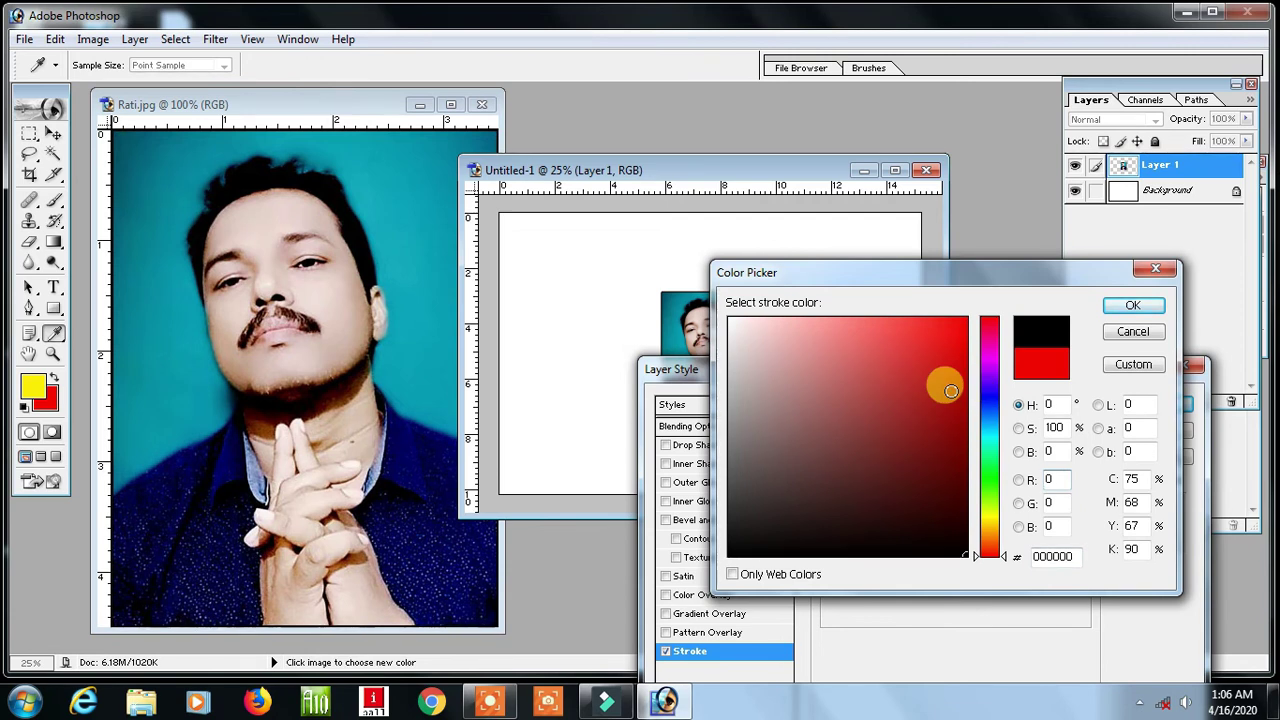
pyautogui.click(1131, 305)
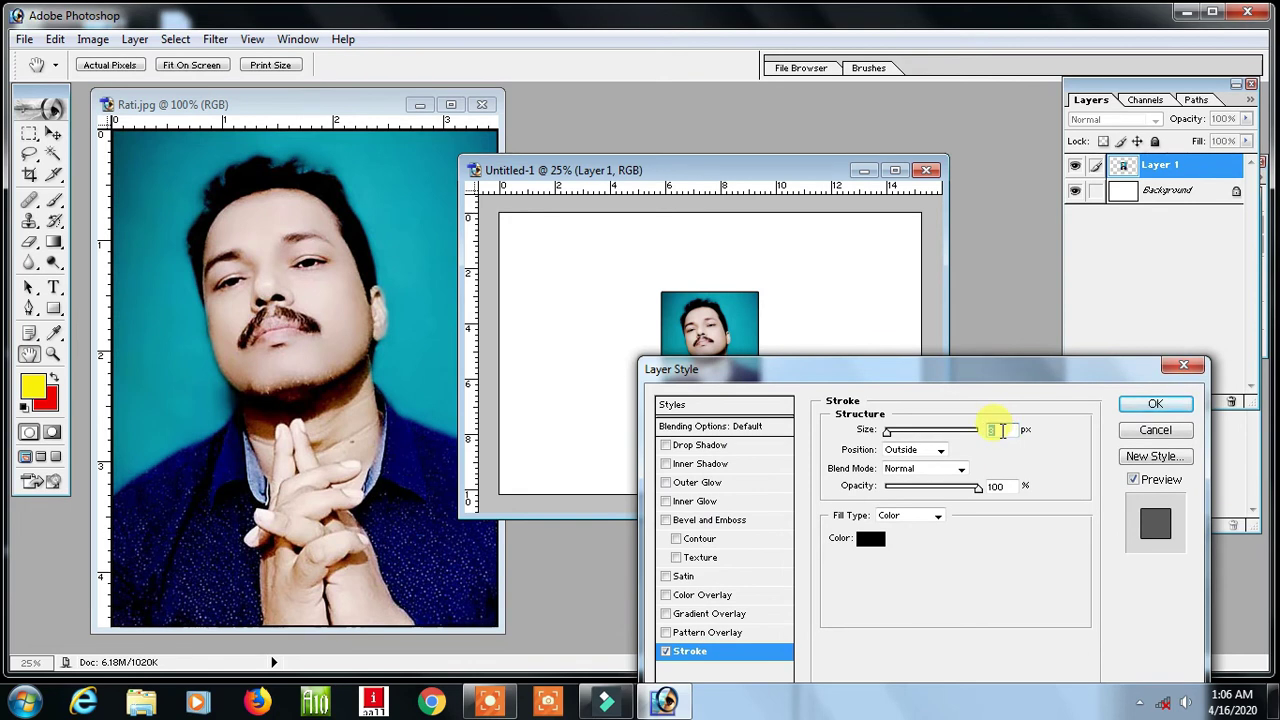
pyautogui.click(1152, 404)
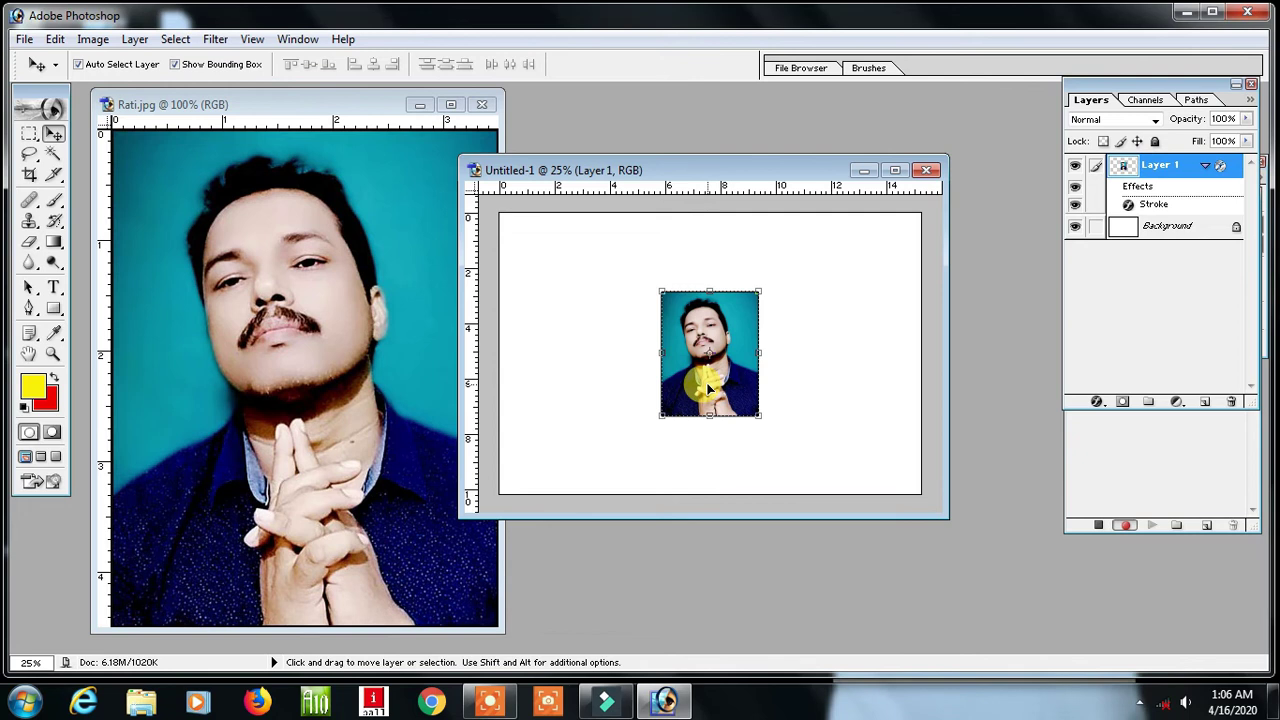
# Place the photo top-left, duplicate it into a row of four, and link the layers.
pyautogui.moveTo(731, 394); pyautogui.dragTo(581, 322)
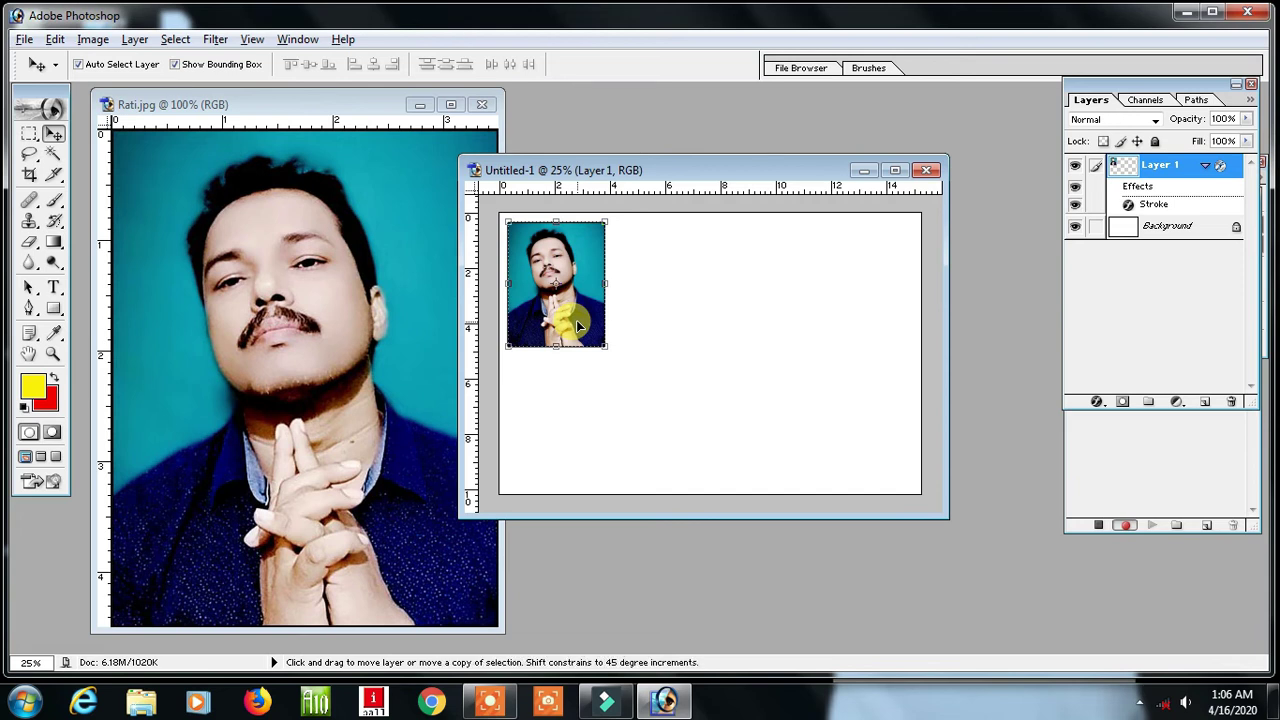
pyautogui.moveTo(578, 326); pyautogui.dragTo(840, 328)
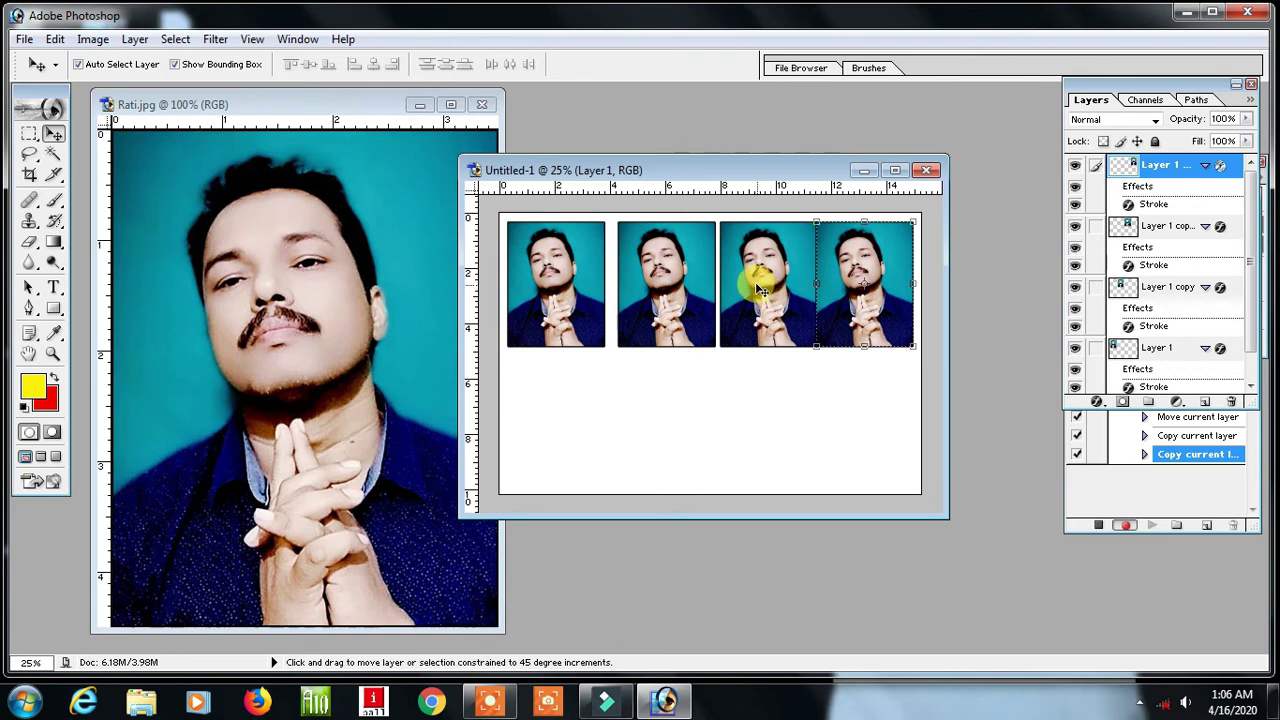
pyautogui.keyDown('shift'); pyautogui.click(750, 280); pyautogui.keyUp('shift')
pyautogui.keyDown('shift'); pyautogui.click(660, 280); pyautogui.keyUp('shift')
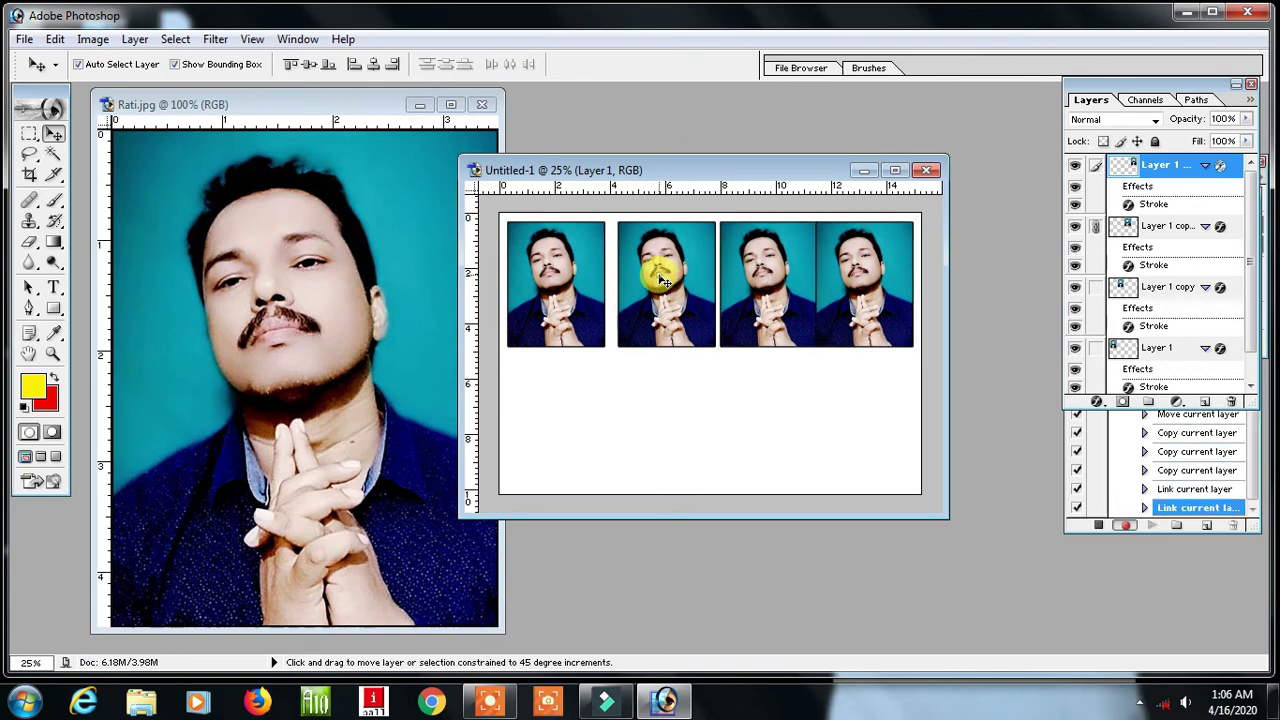
pyautogui.keyDown('shift'); pyautogui.click(560, 268); pyautogui.keyUp('shift')
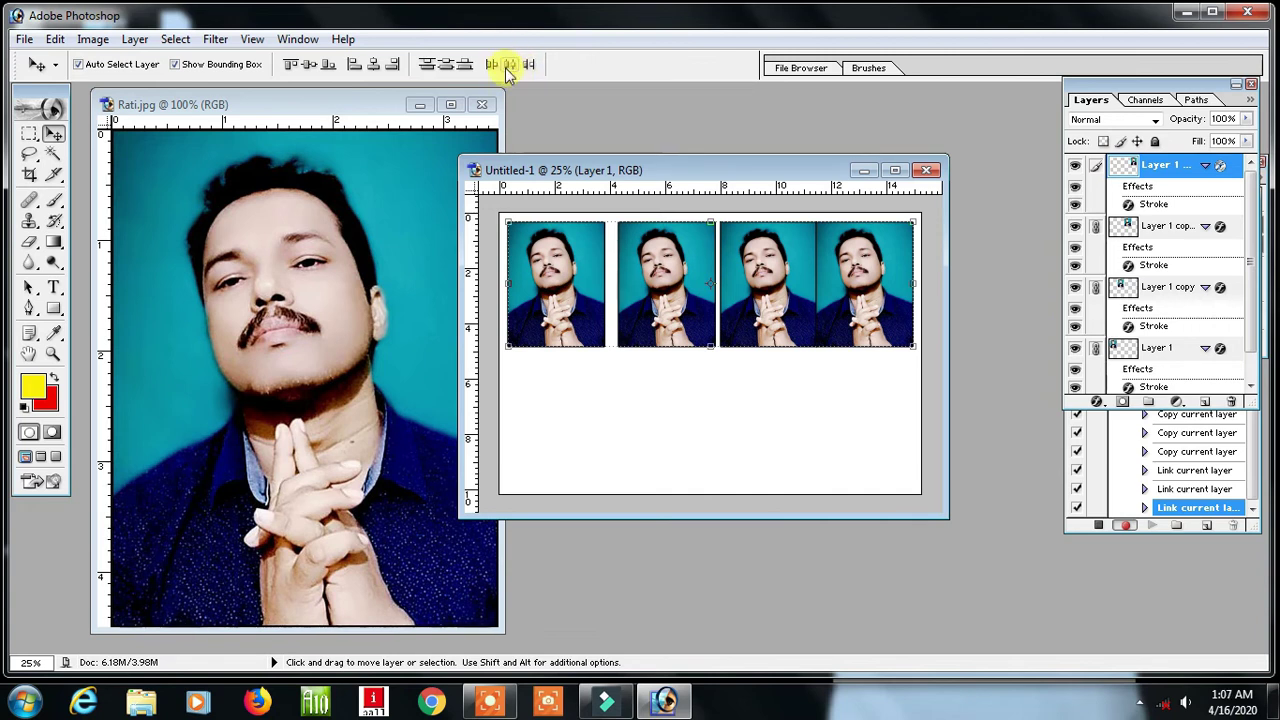
# Space the four photos evenly, merge them, and duplicate the strip into a second row.
pyautogui.click(509, 64)
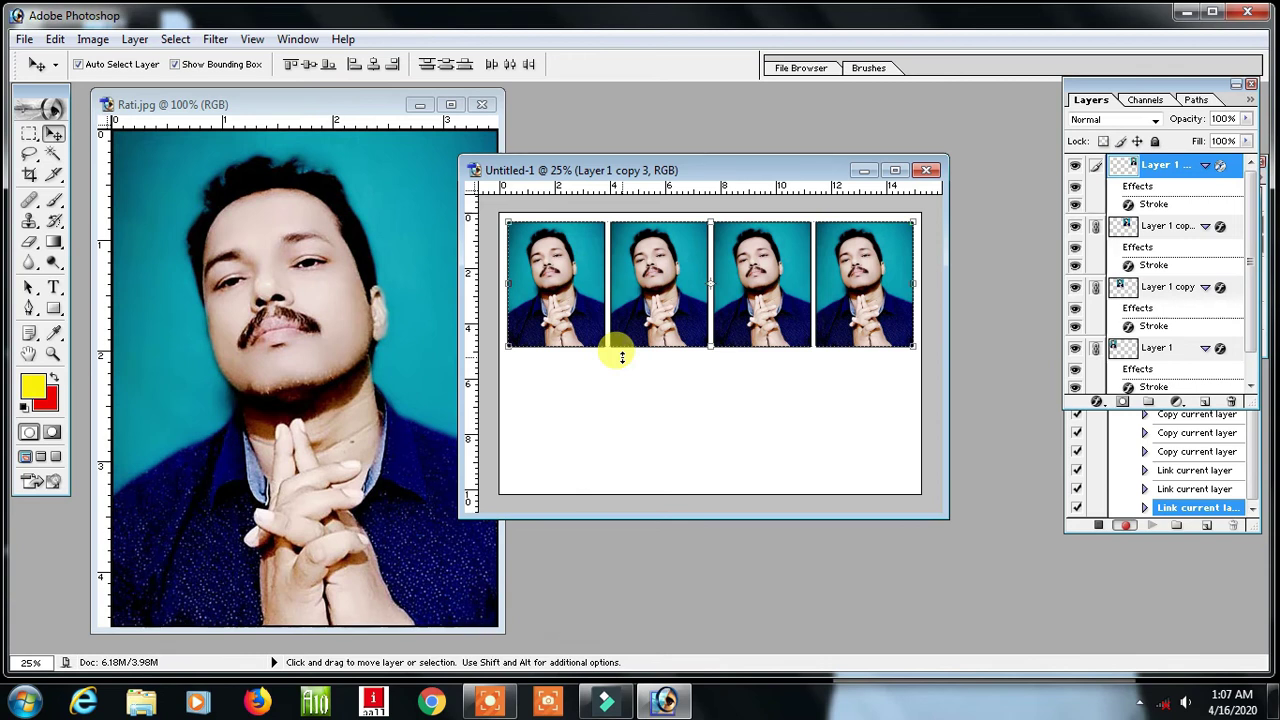
pyautogui.hotkey('ctrl', 'e')
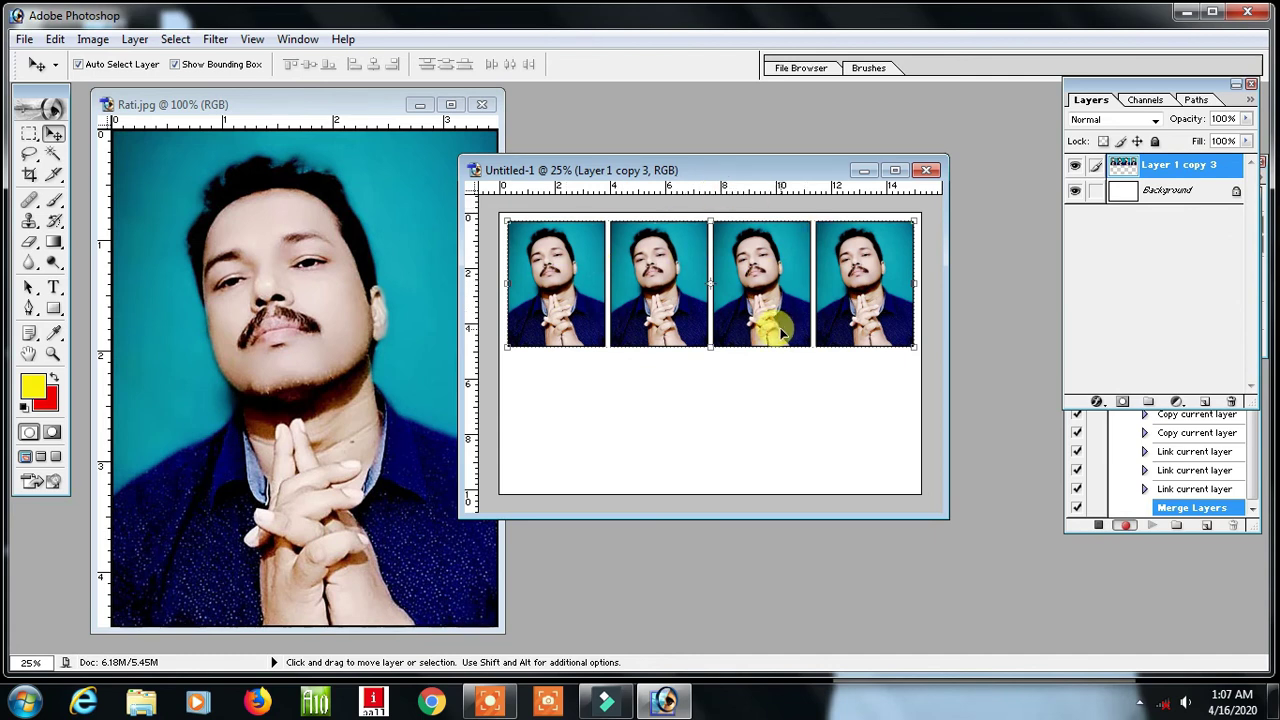
pyautogui.press('alt')
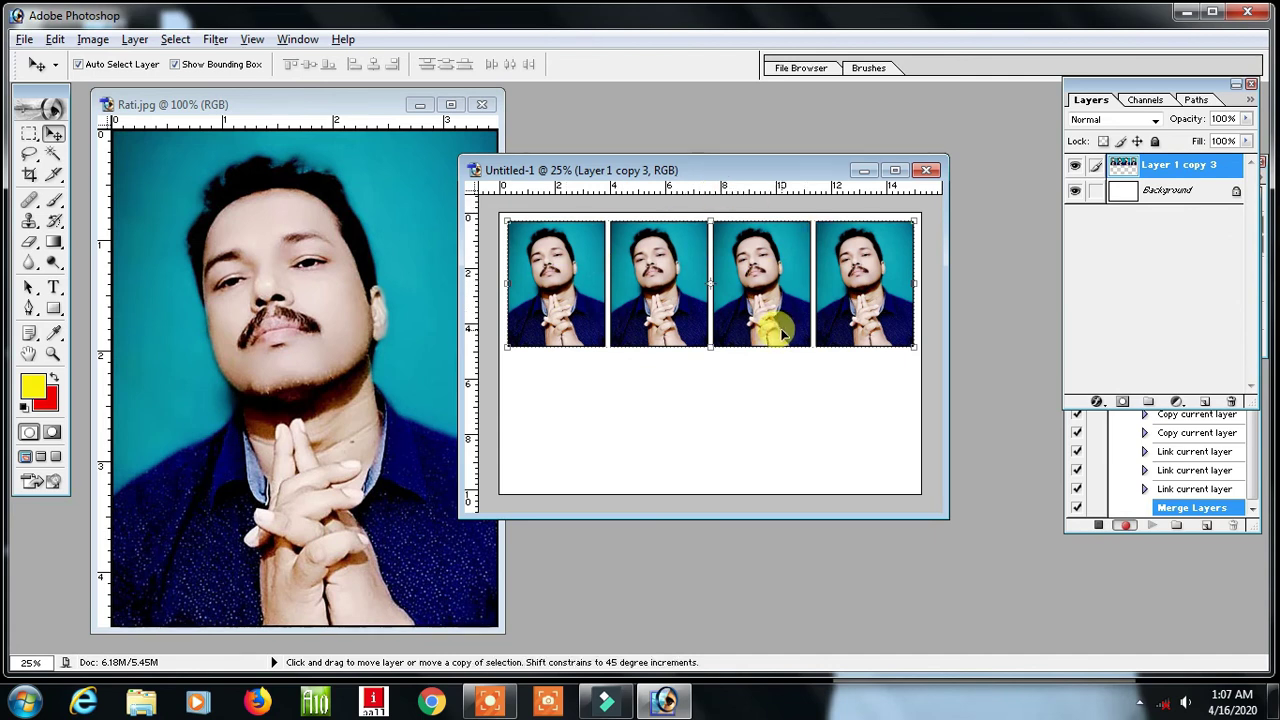
pyautogui.moveTo(763, 278); pyautogui.dragTo(761, 409)
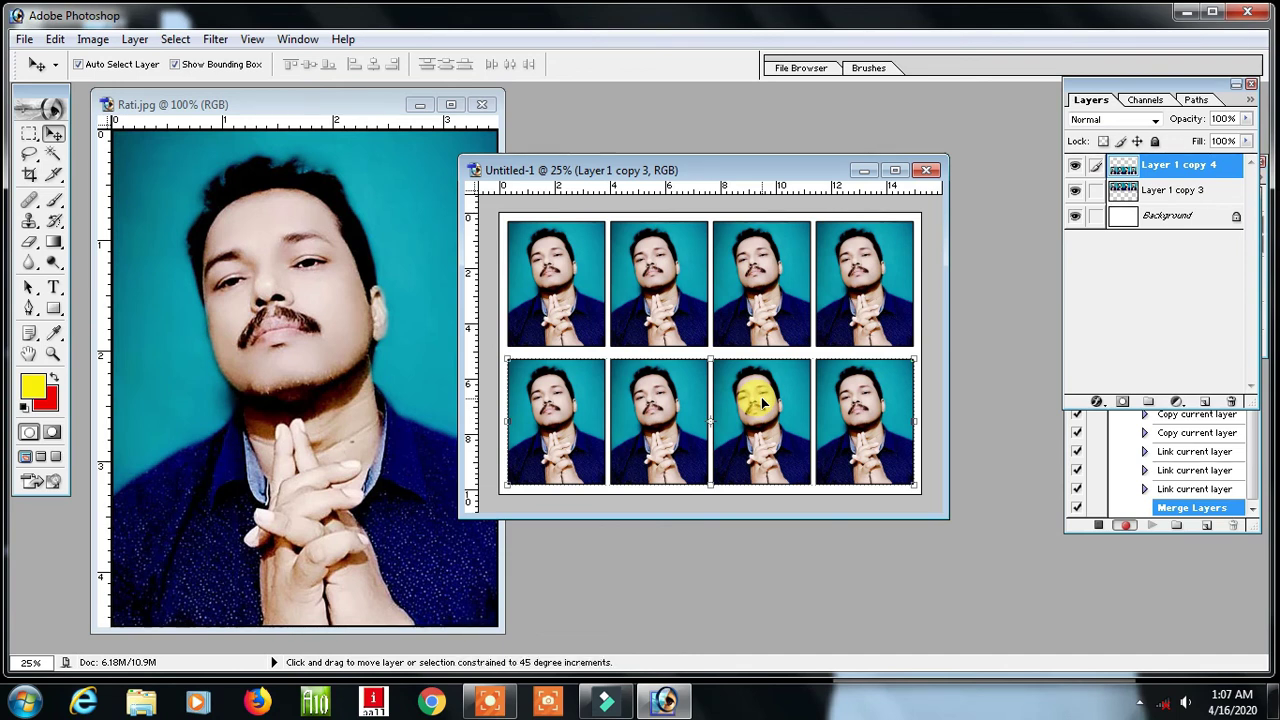
pyautogui.hotkey('ctrl', 's')
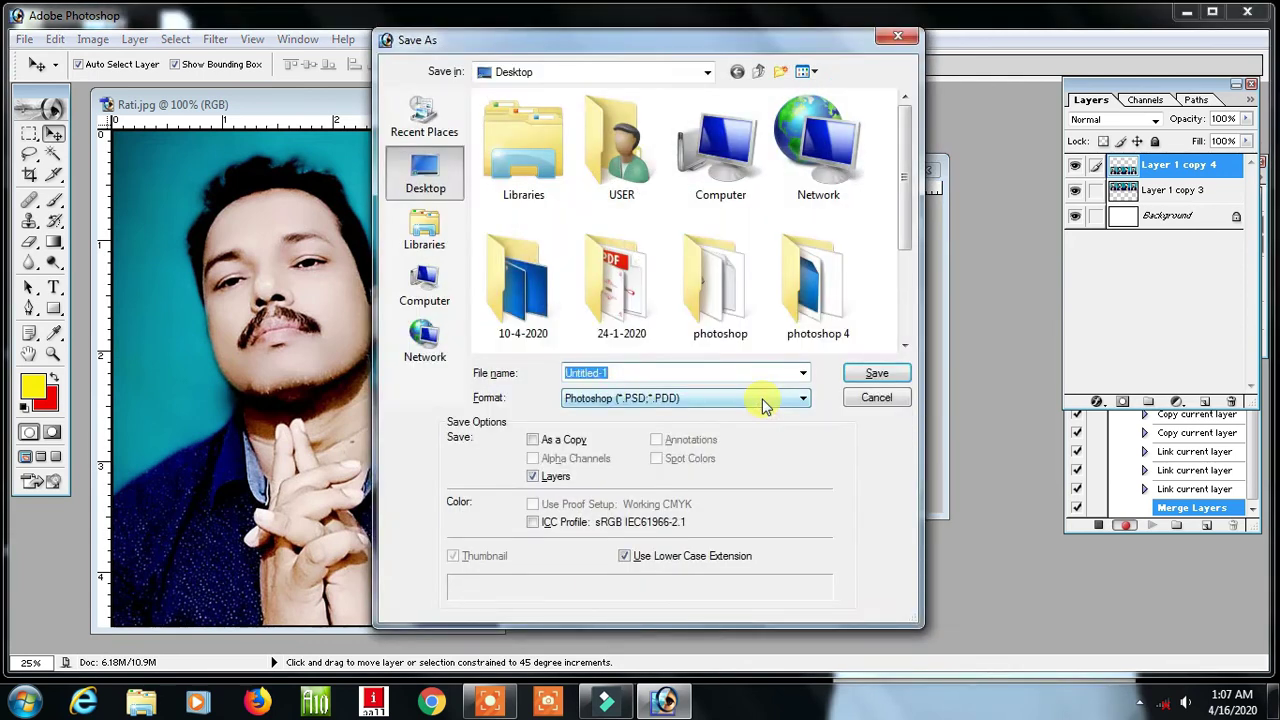
# Save the sheet to the Desktop as the JPEG pp8pcs.jpg.
pyautogui.write('pp8pcs')
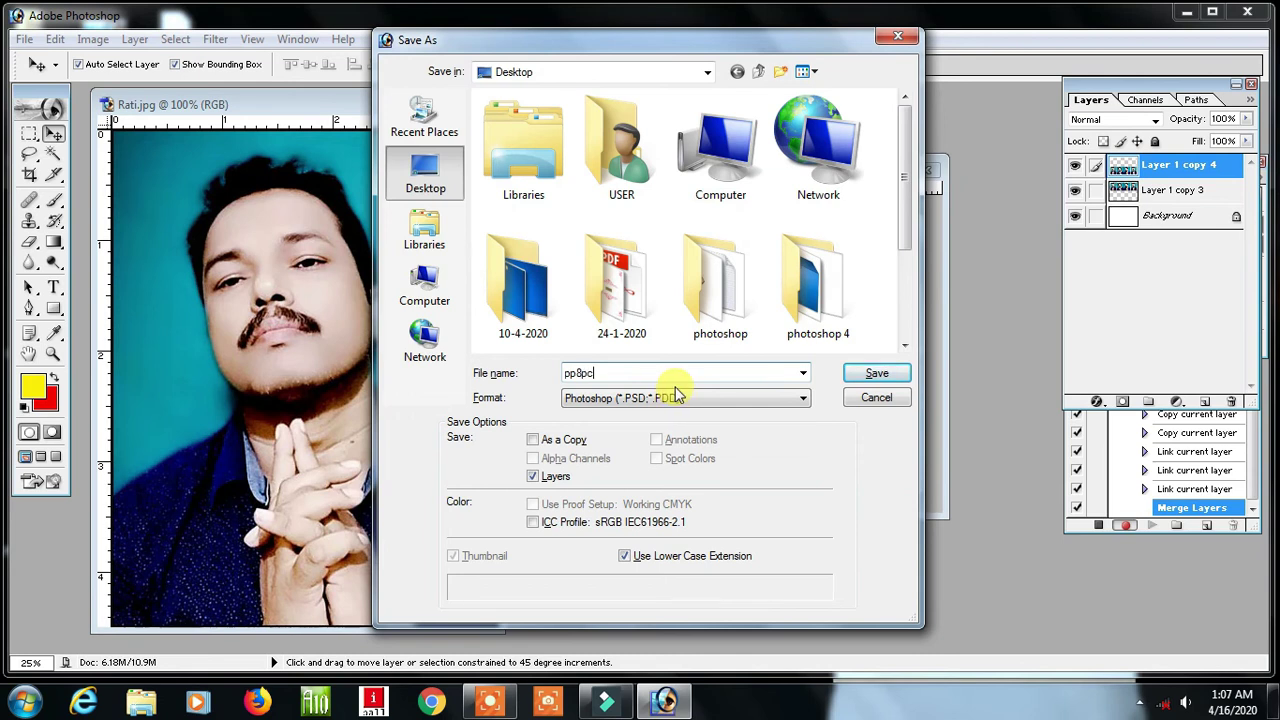
pyautogui.click(801, 402)
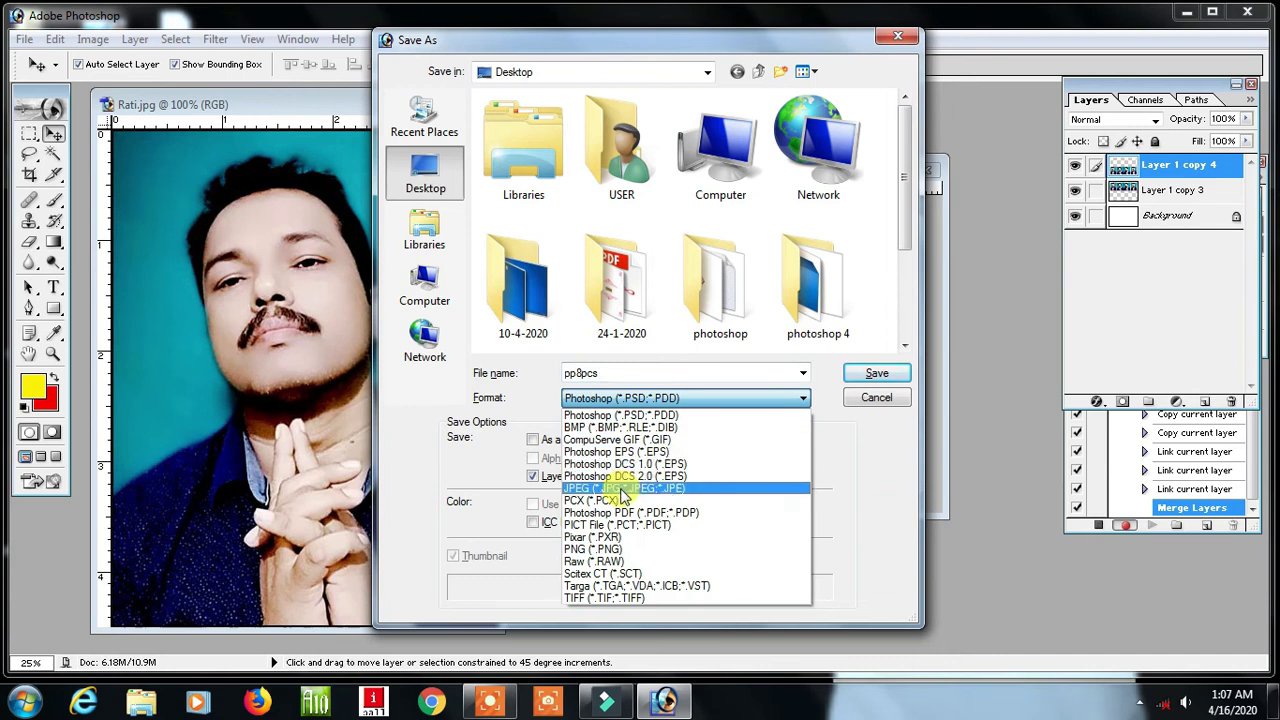
pyautogui.click(625, 488)
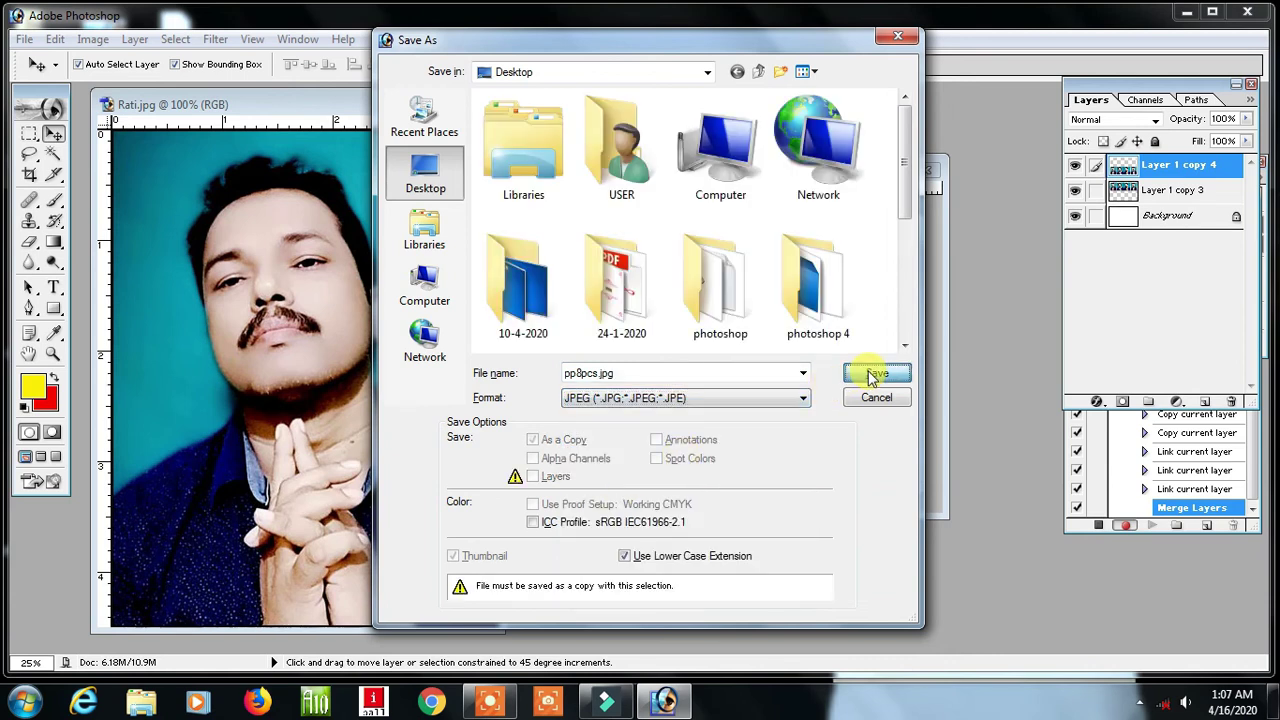
pyautogui.click(872, 373)
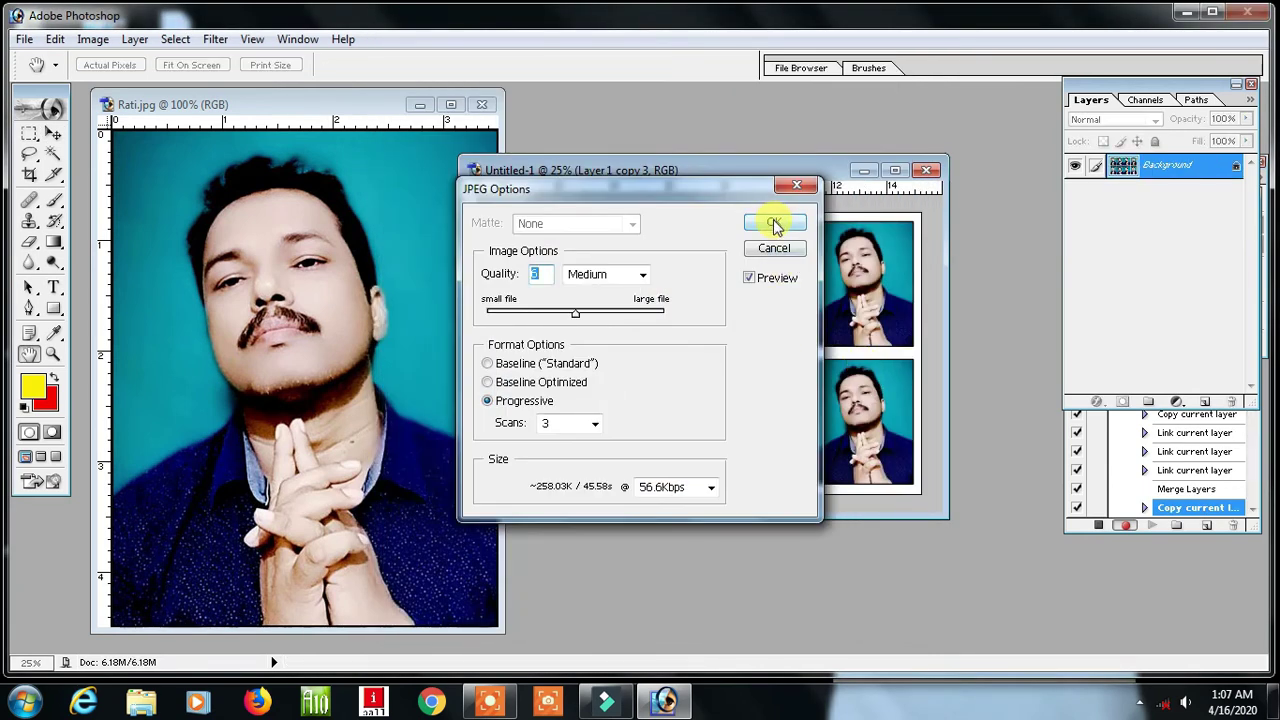
pyautogui.click(775, 224)
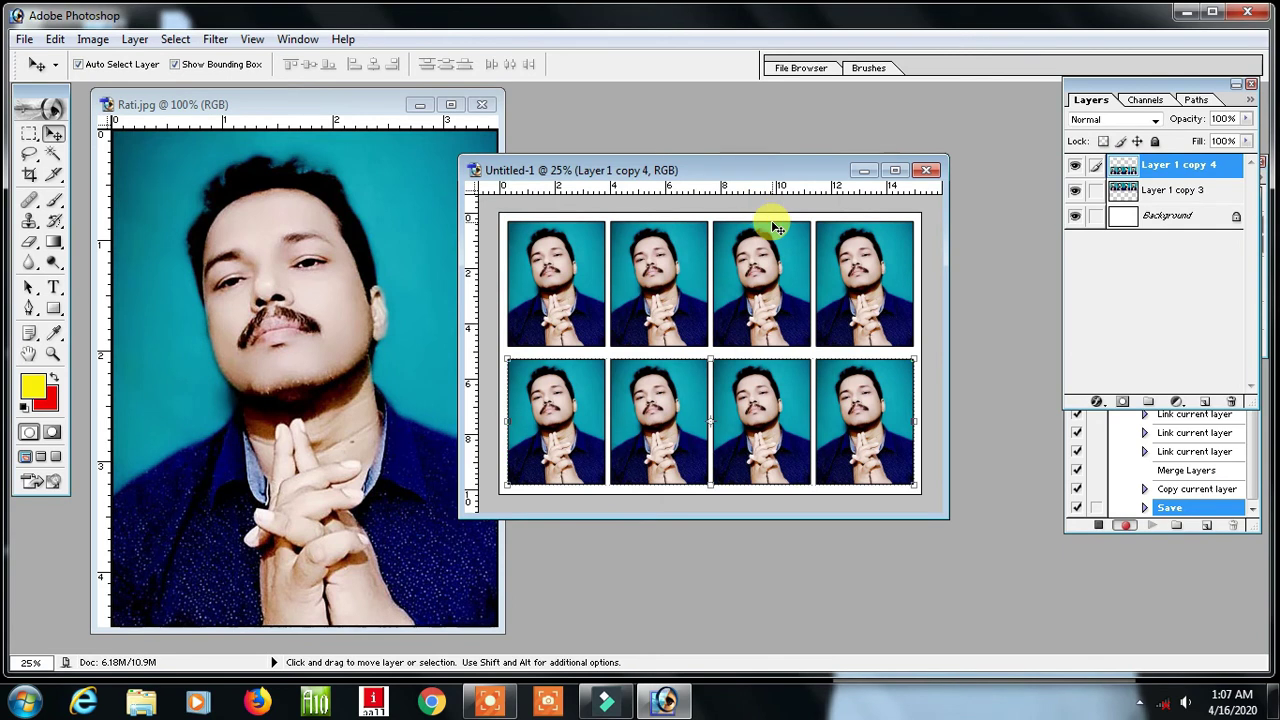
pyautogui.click(927, 175)
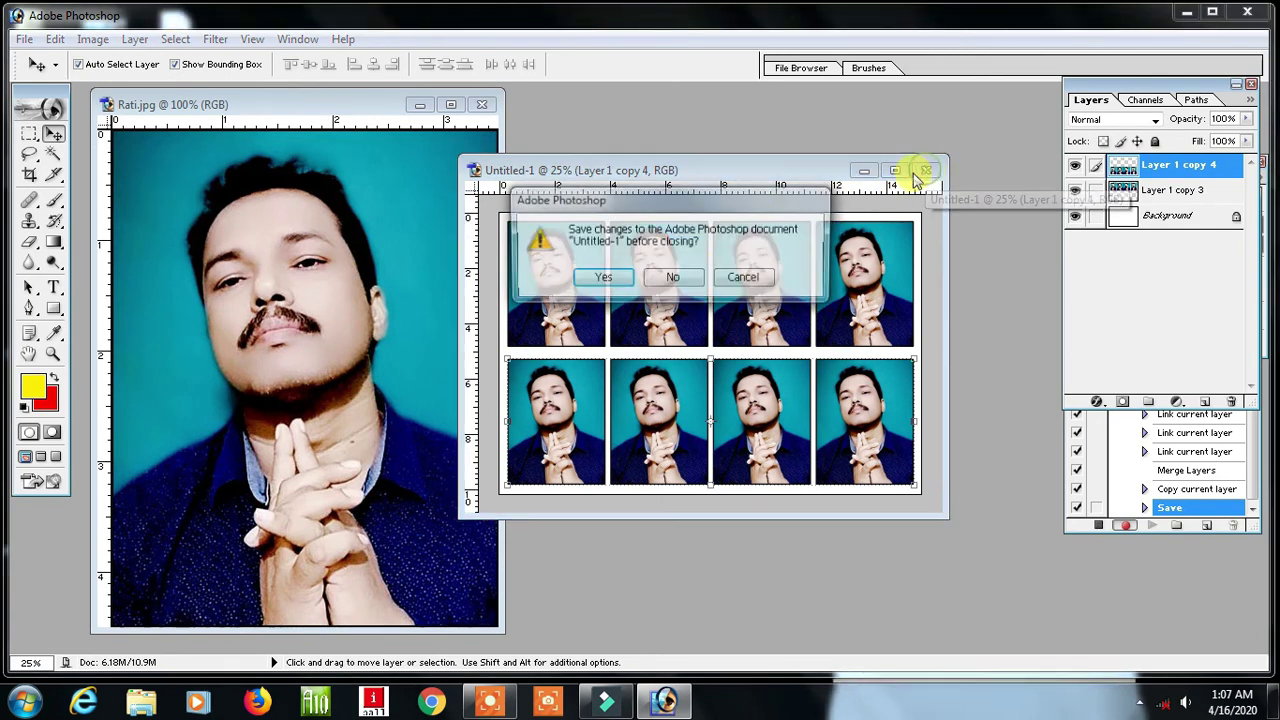
# Stop recording Action 1 and close Untitled-1 without saving.
pyautogui.click(745, 280)
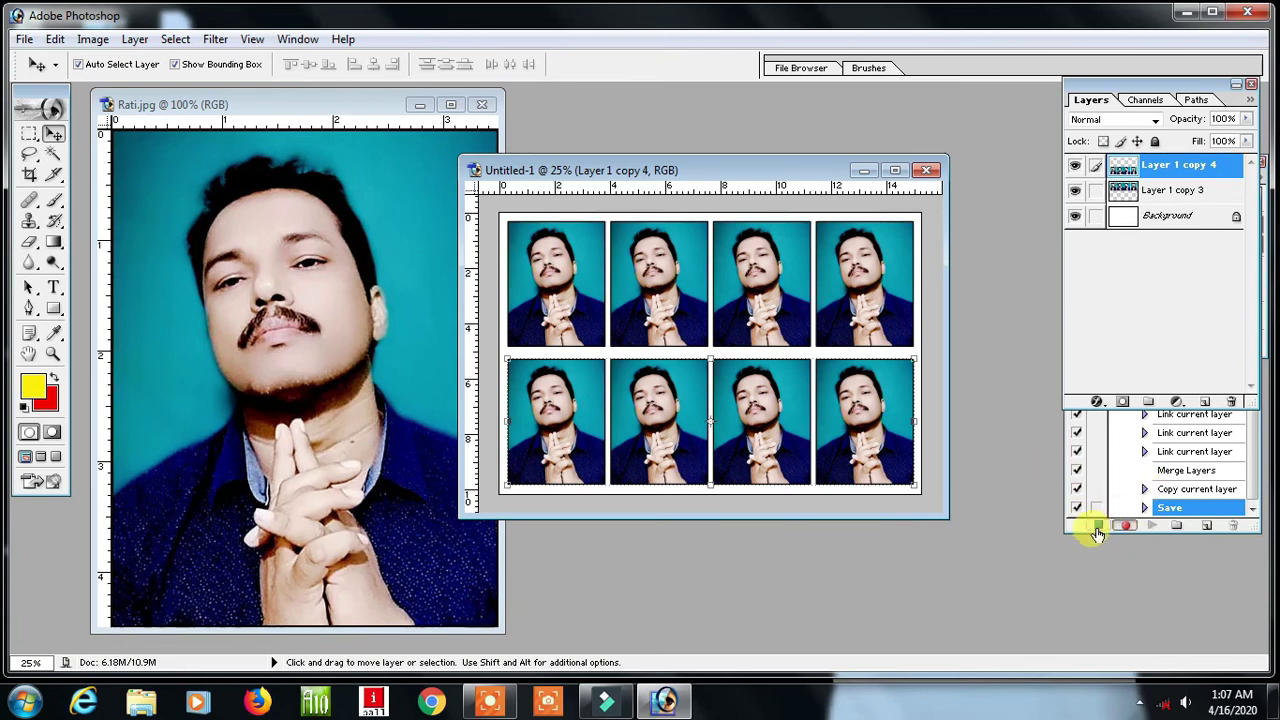
pyautogui.click(1098, 526)
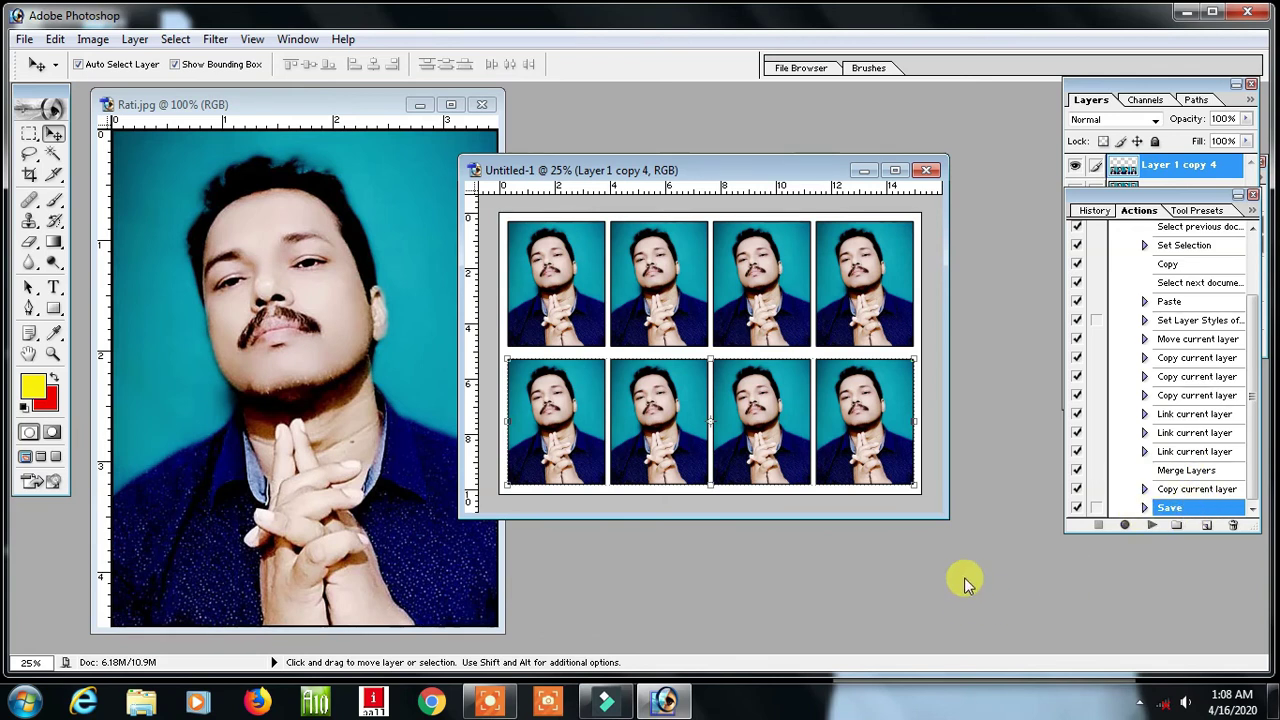
pyautogui.click(927, 172)
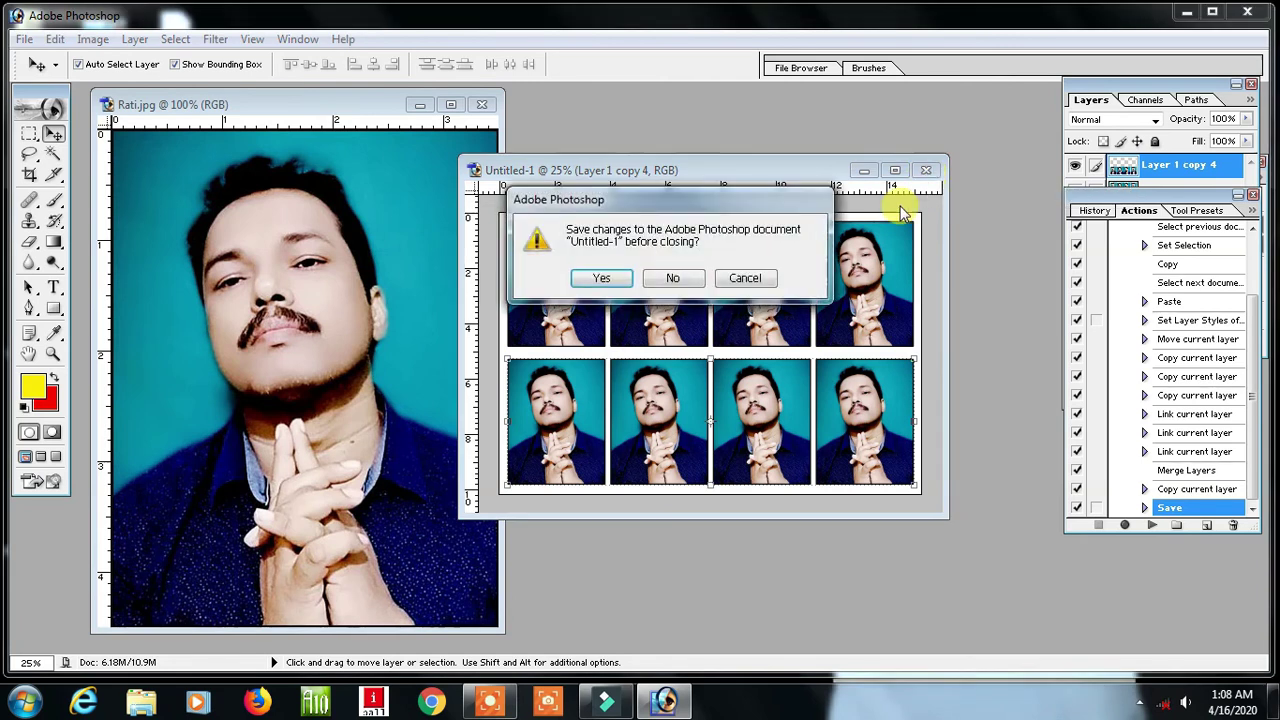
pyautogui.click(677, 279)
pyautogui.moveTo(346, 104); pyautogui.dragTo(462, 108)
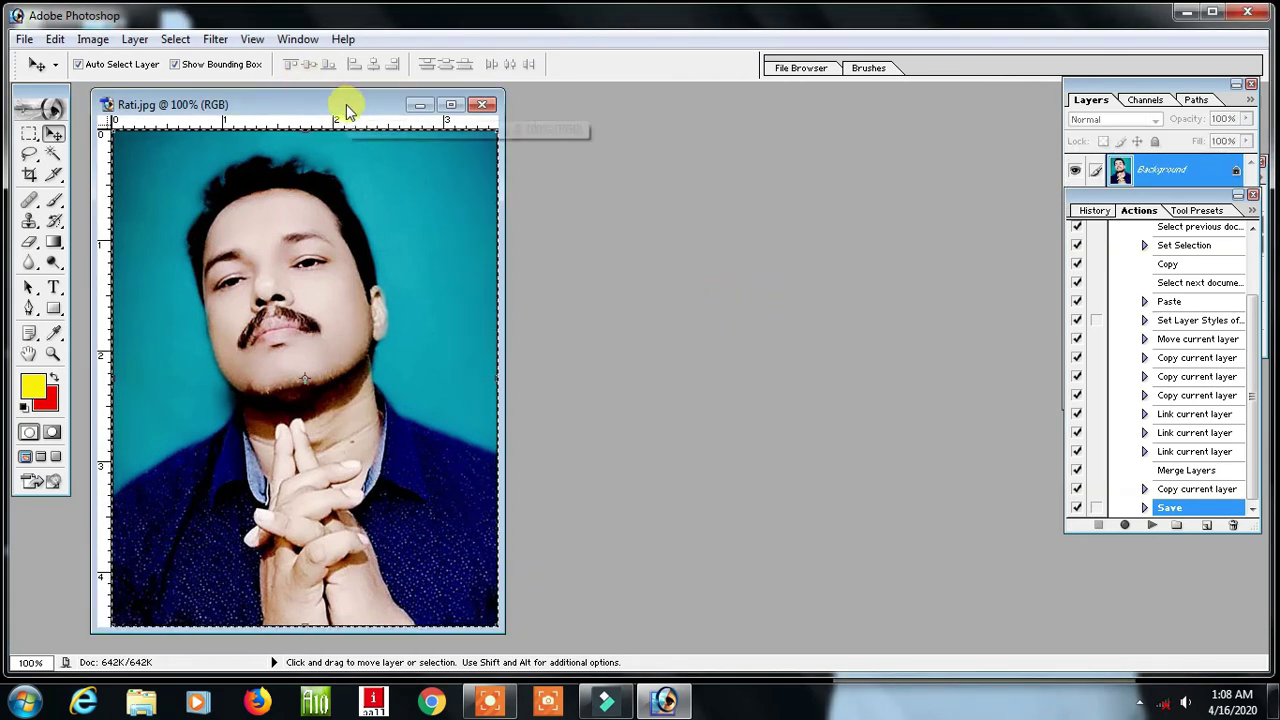
# Deselect Rati.jpg and replay Action 1 to rebuild the eight-photo sheet.
pyautogui.hotkey('ctrl', 'd')
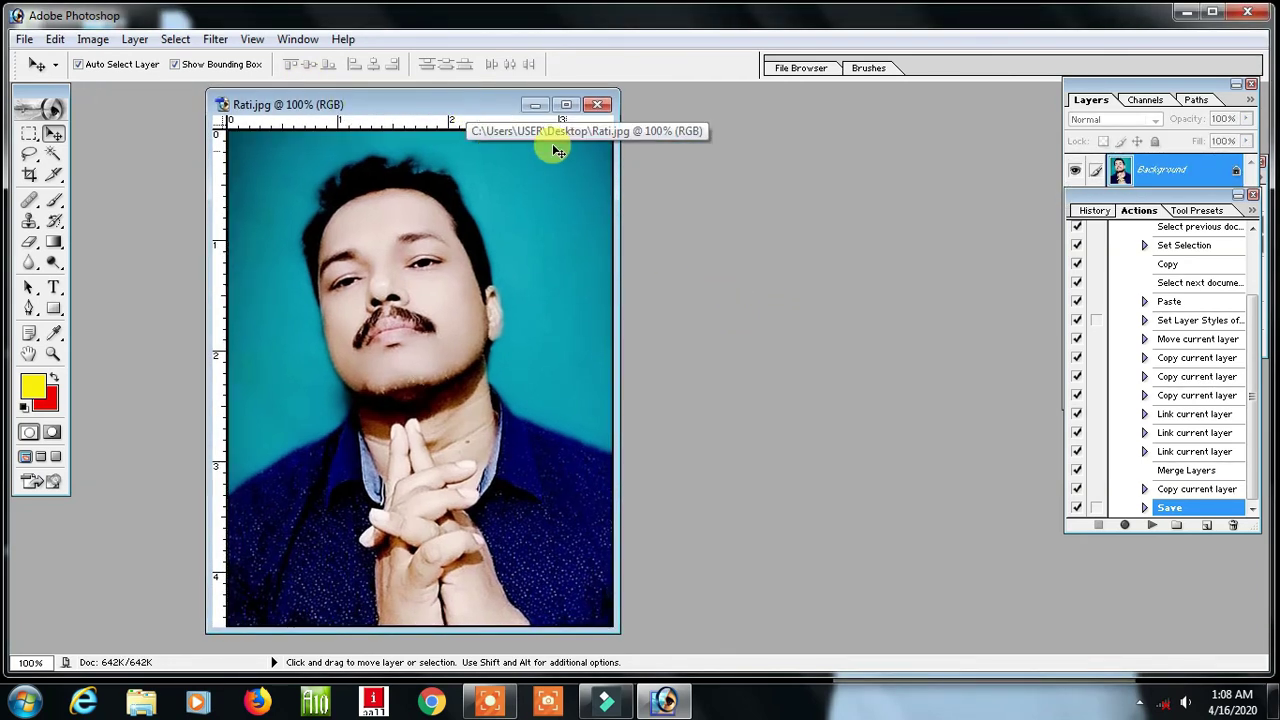
pyautogui.moveTo(481, 107); pyautogui.dragTo(522, 103)
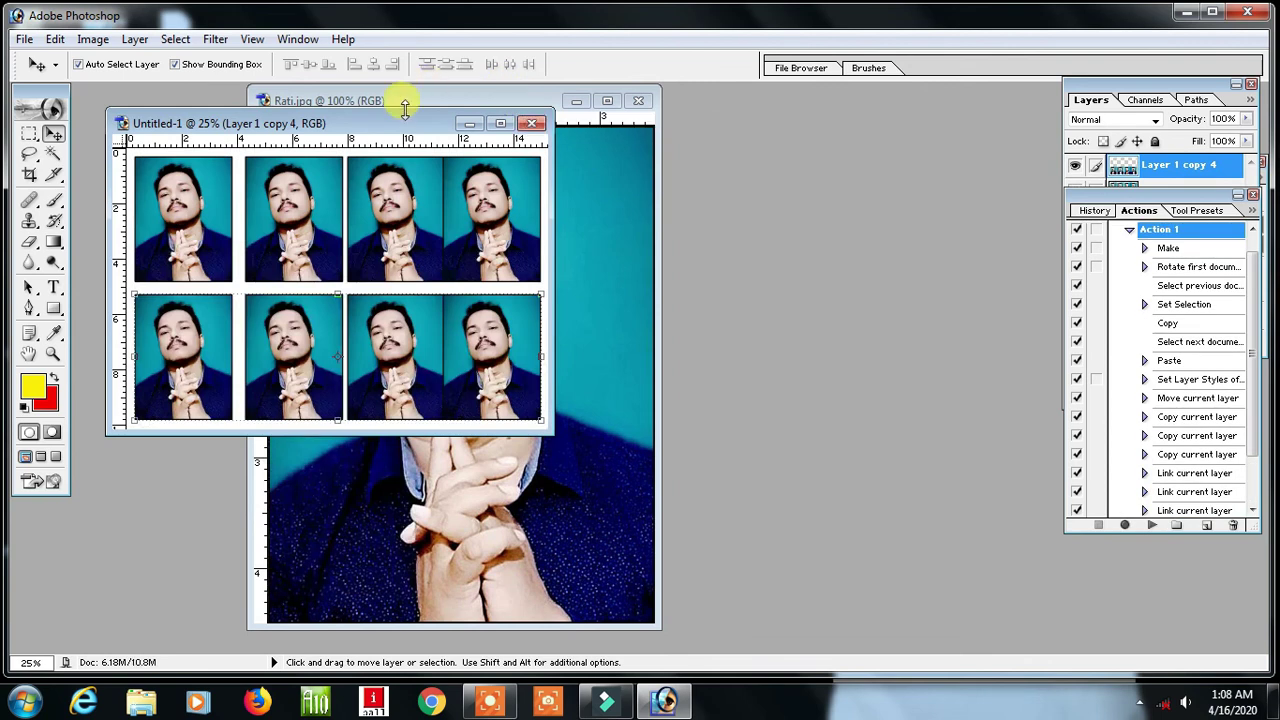
pyautogui.moveTo(395, 128); pyautogui.dragTo(712, 165)
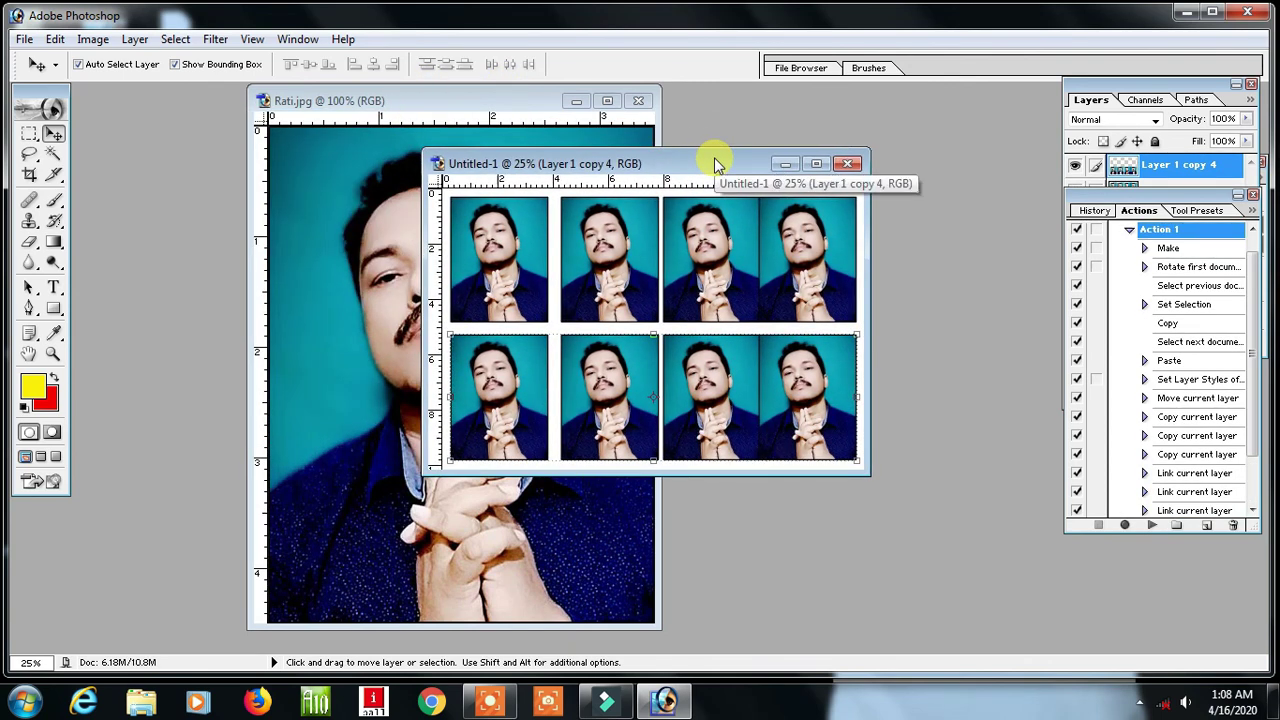
# Maximize the Untitled-1 eight-photo sheet window to fill the workspace.
pyautogui.click(816, 164)
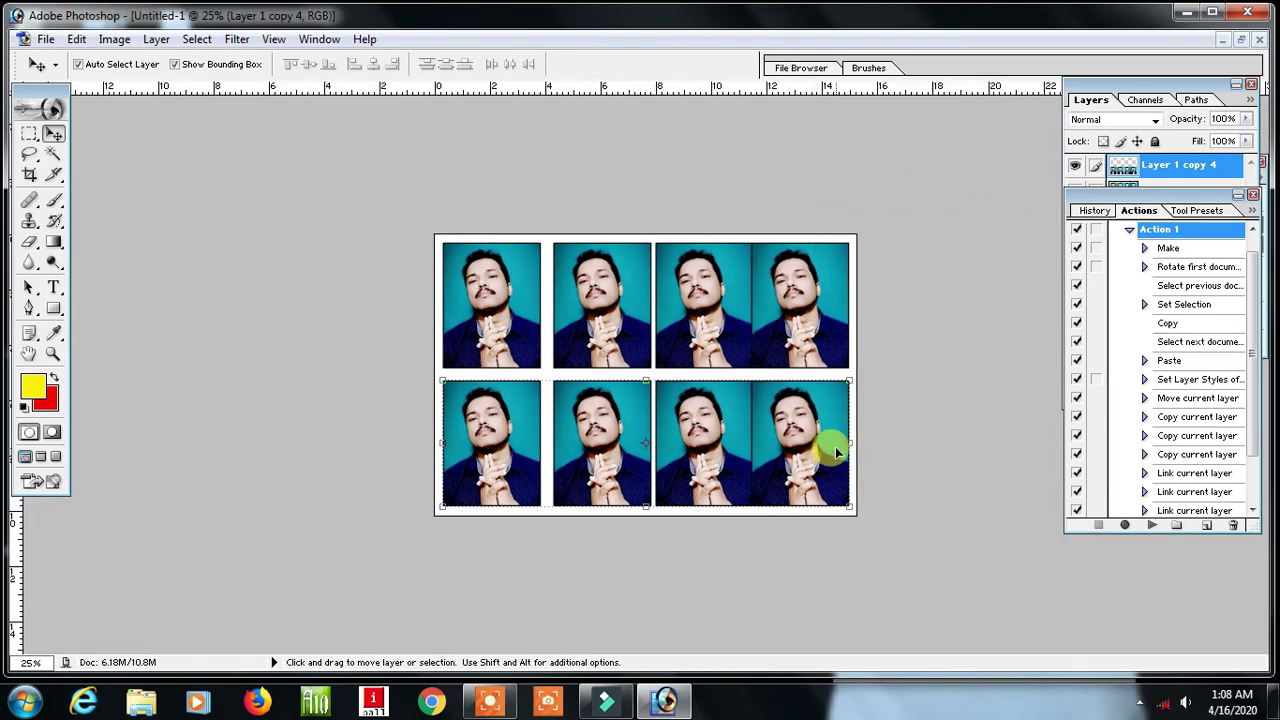